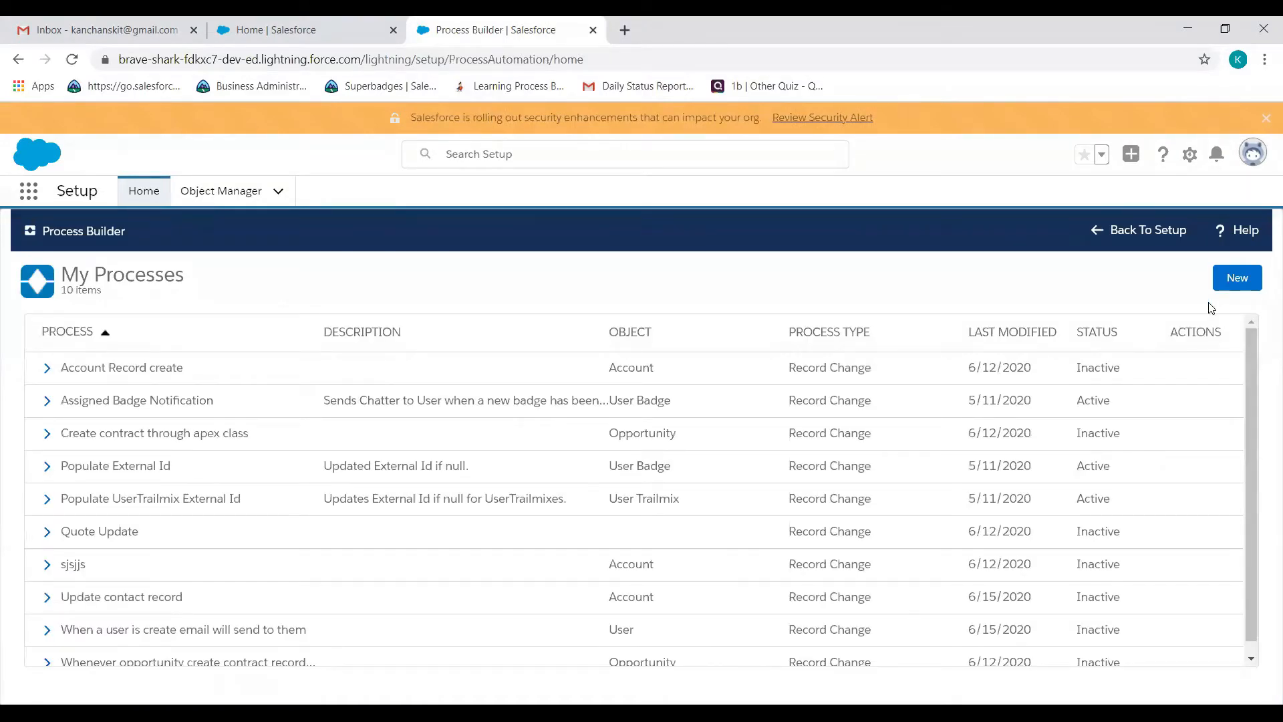
# Create a new process named "Email Alert to user" and let its API name fill in
pyautogui.click(1234, 294)
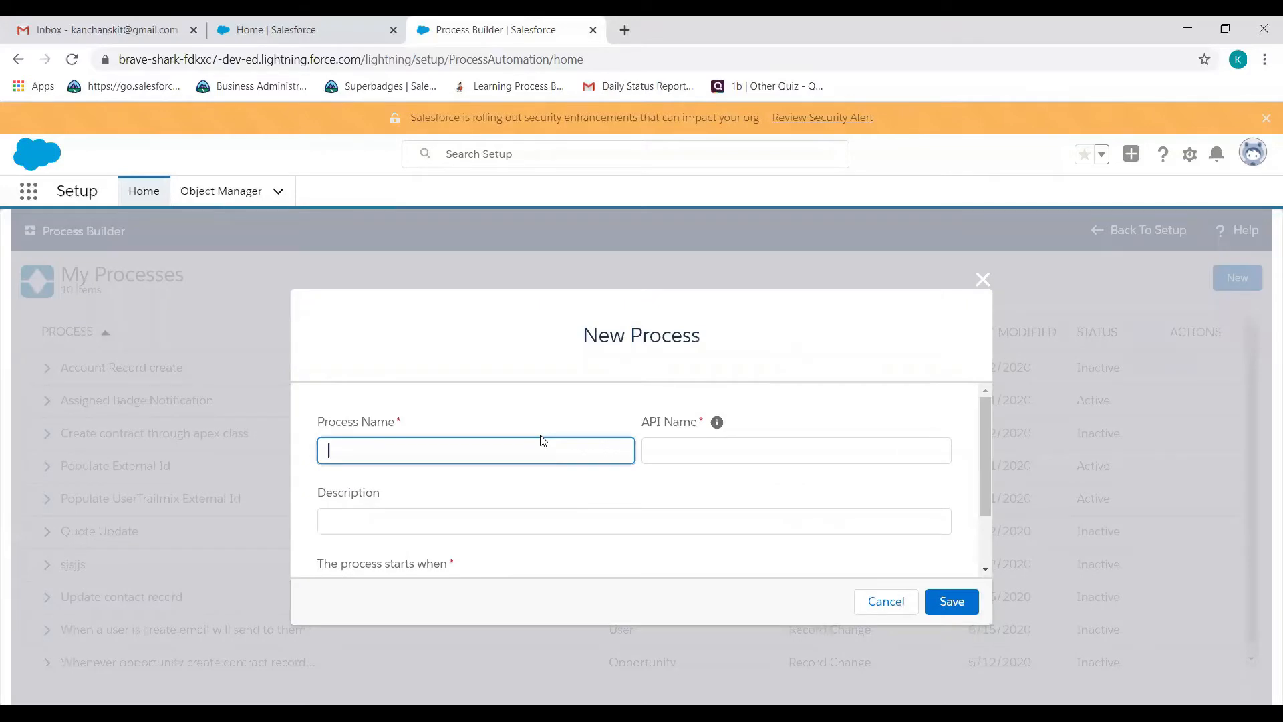
pyautogui.write('W')
pyautogui.press('BackSpace')
pyautogui.write('Email')
pyautogui.write(' A')
pyautogui.write('lert')
pyautogui.write(' Sen')
pyautogui.write('d')
pyautogui.press('BackSpace')
pyautogui.press('BackSpace')
pyautogui.press('BackSpace')
pyautogui.press('BackSpace')
pyautogui.write('to user')
pyautogui.click(689, 449)
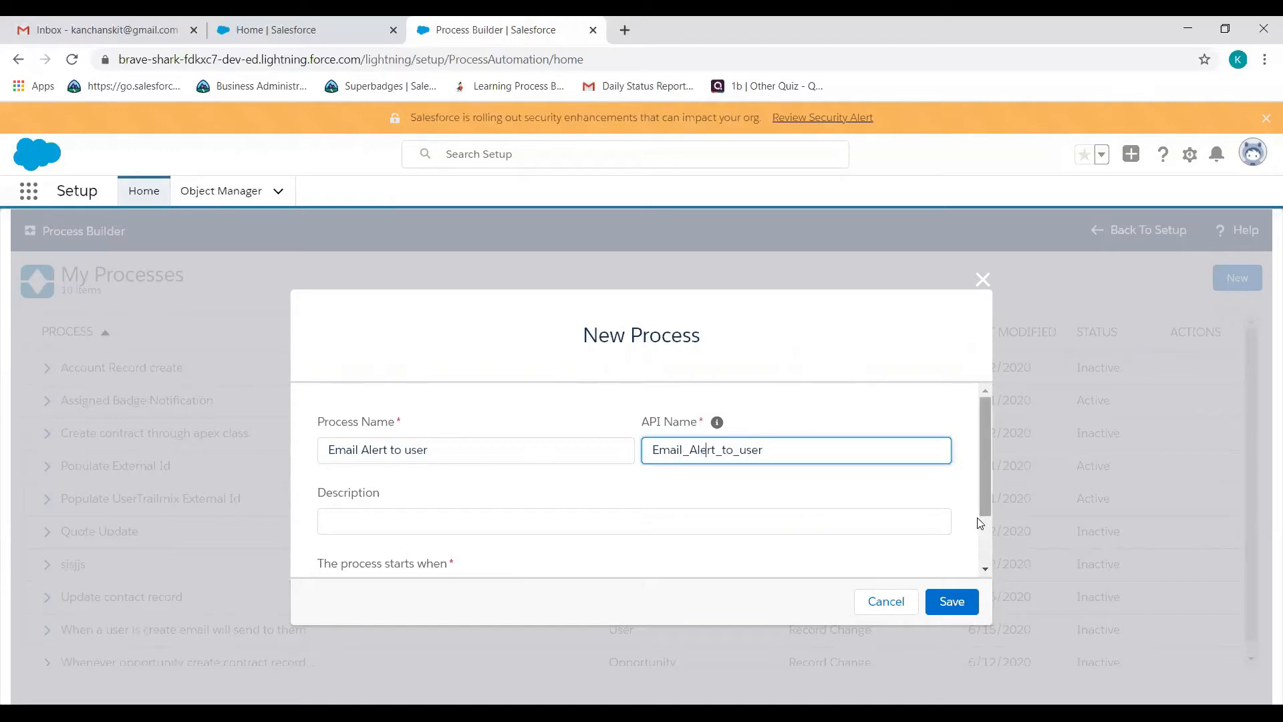
# Set the process to start when a record changes and save the new process
pyautogui.scroll(-2, 539, 506)
pyautogui.click(446, 518)
pyautogui.click(404, 557)
pyautogui.click(960, 601)
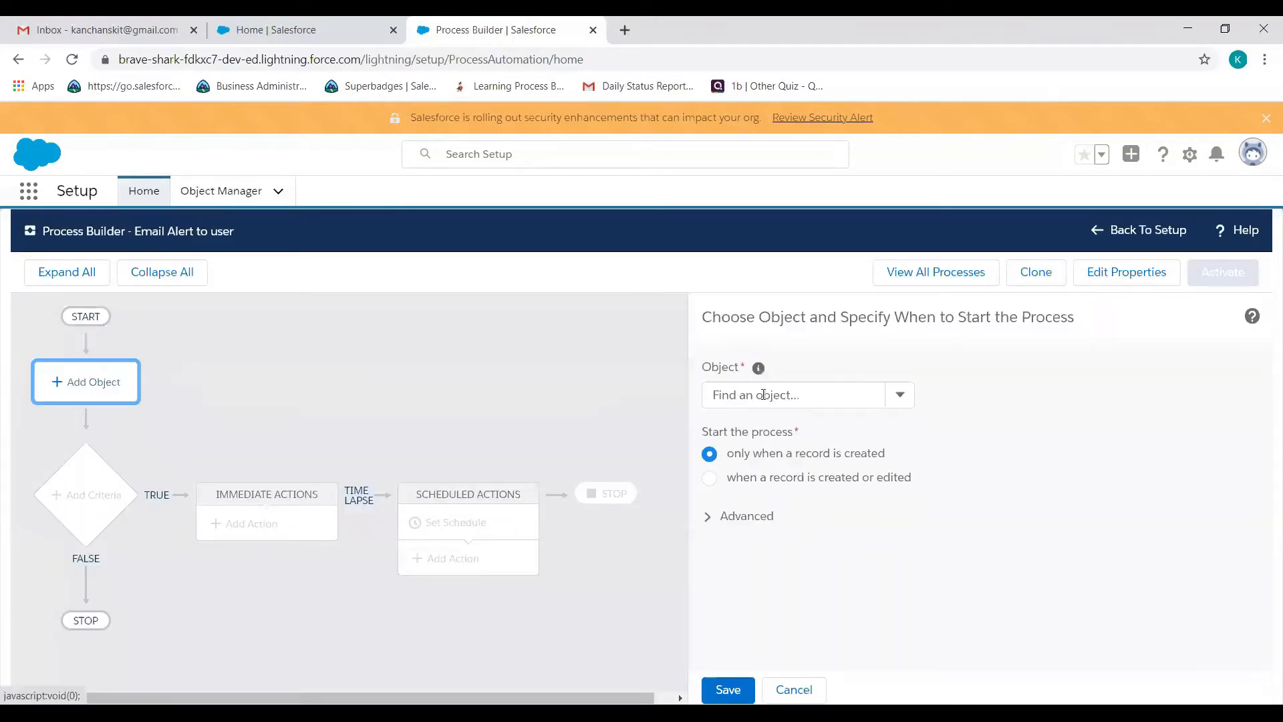
# Choose User as the process object, starting only when a record is created, and save it
pyautogui.click(763, 395)
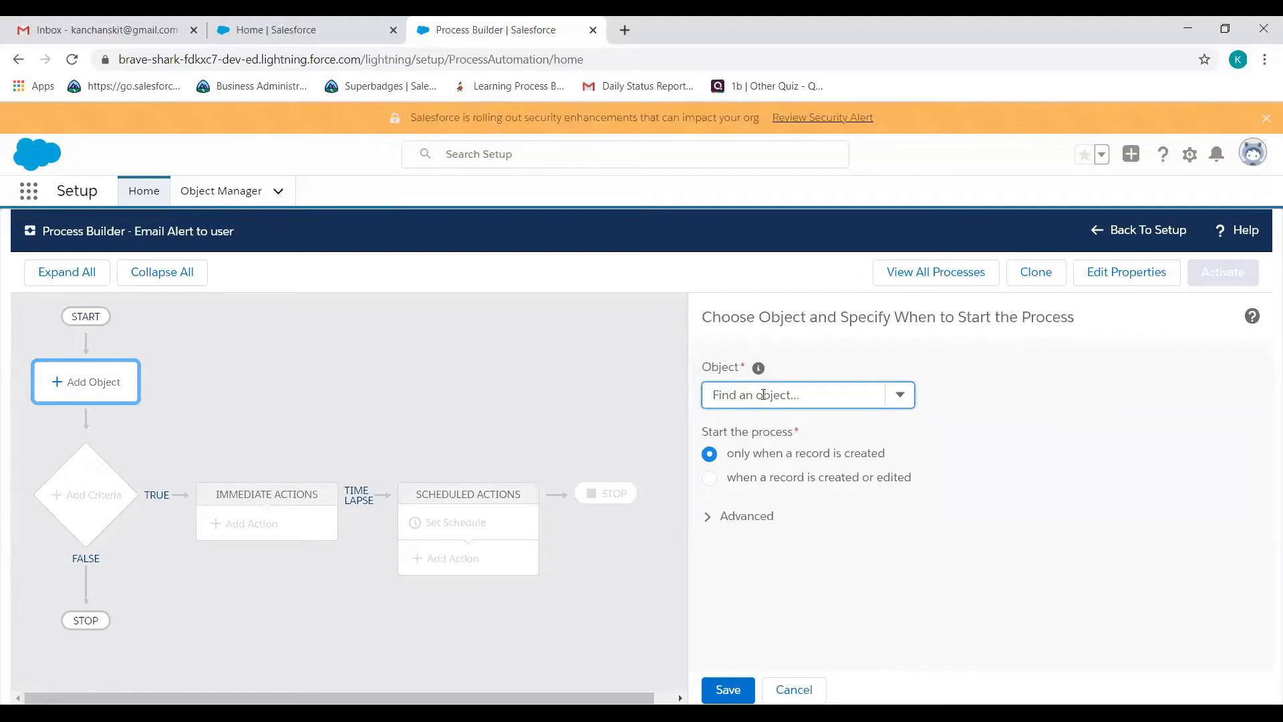
pyautogui.write('user')
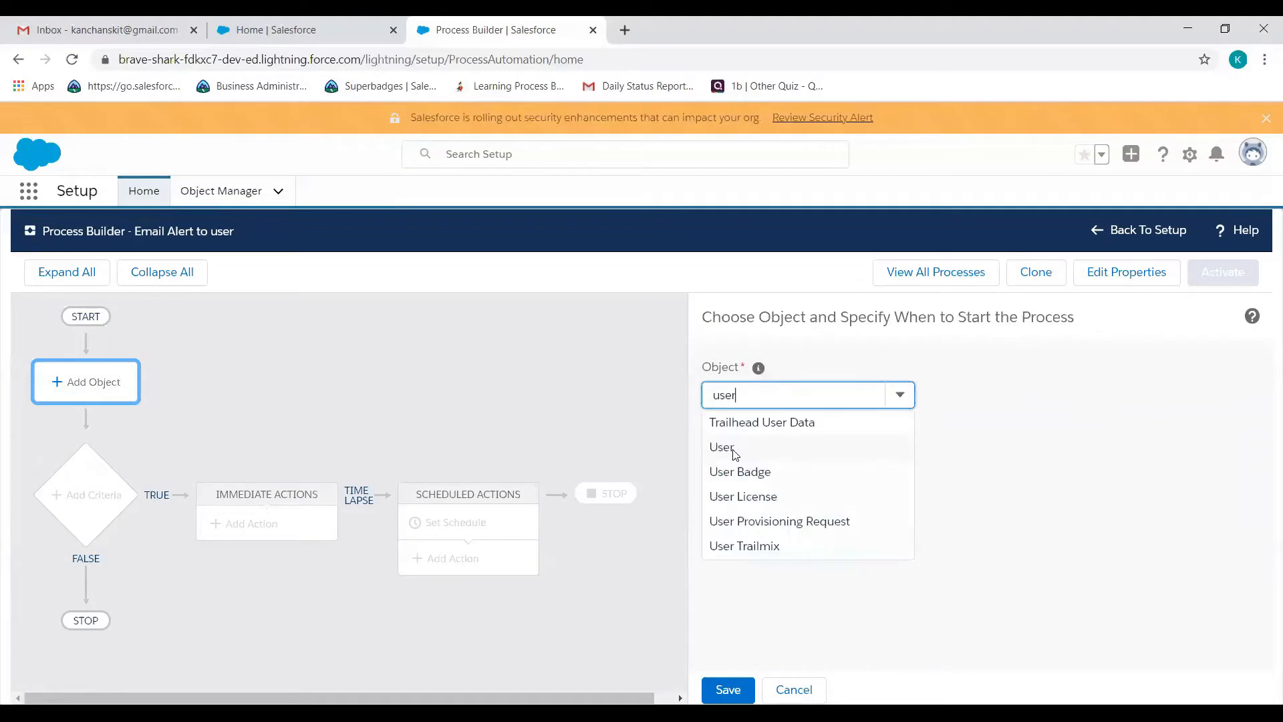
pyautogui.click(730, 447)
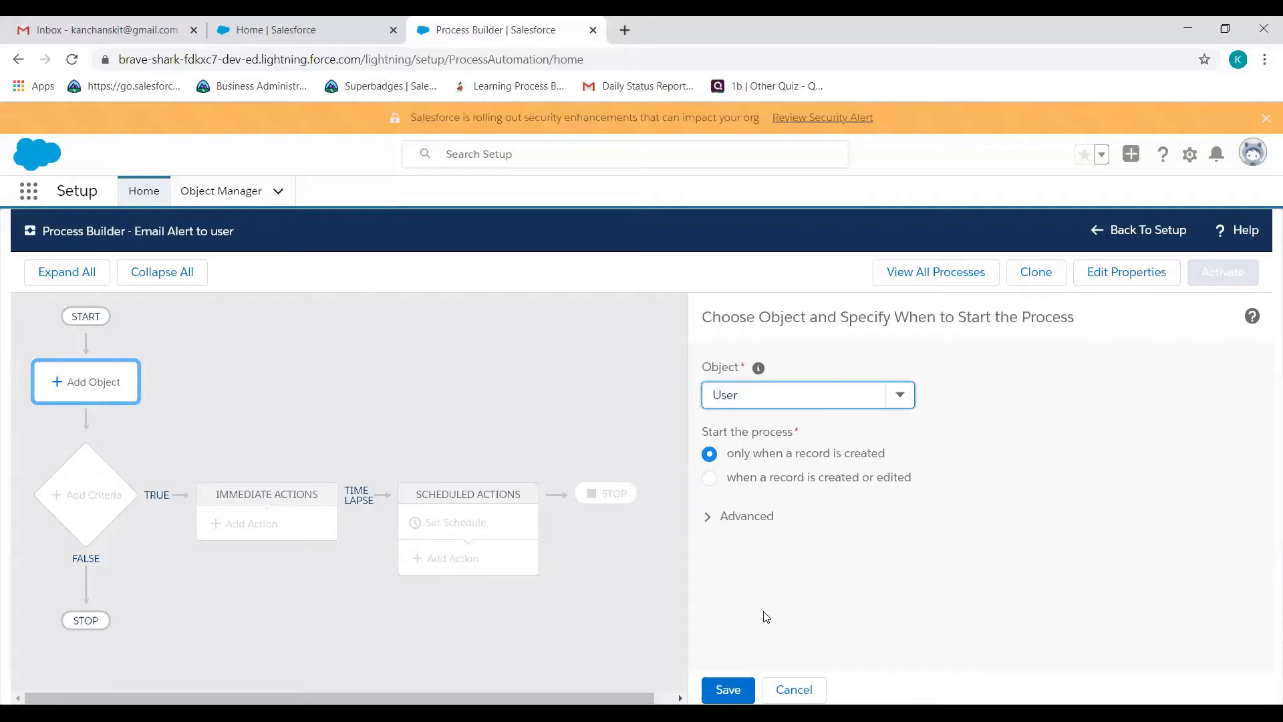
pyautogui.click(740, 689)
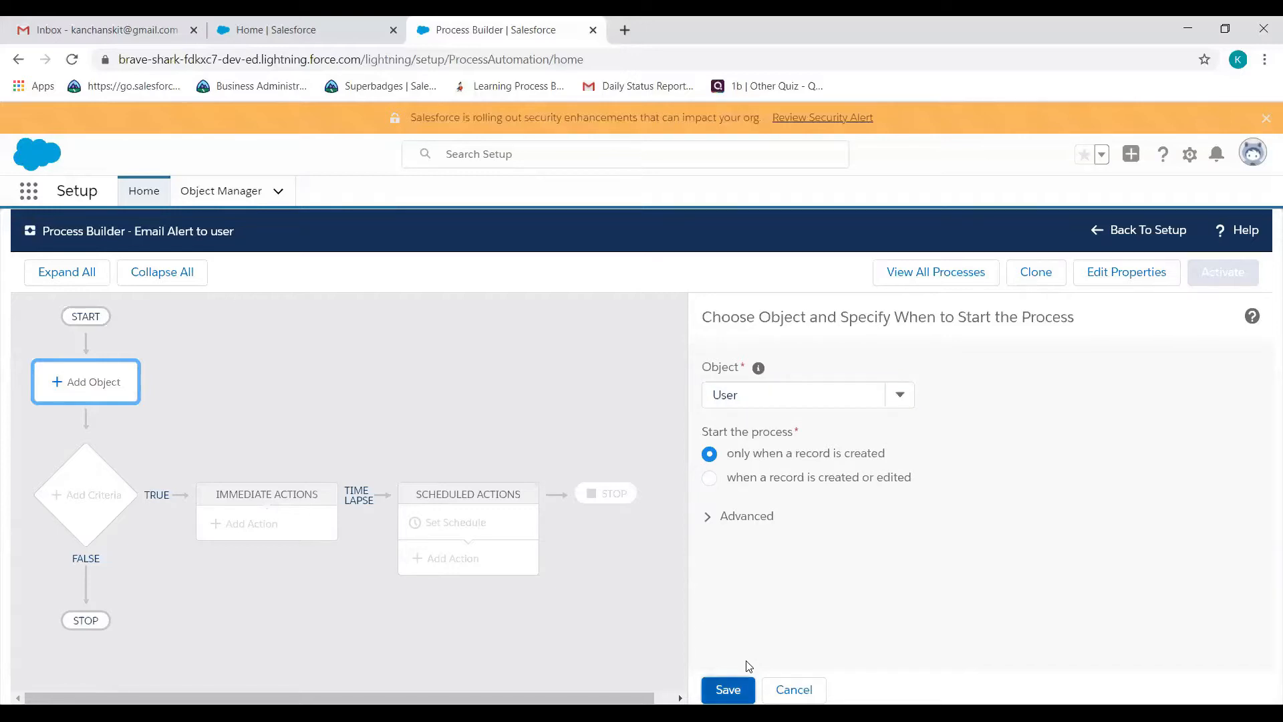
# Add a criteria node below the User object and name it "Email Criteria"
pyautogui.click(101, 489)
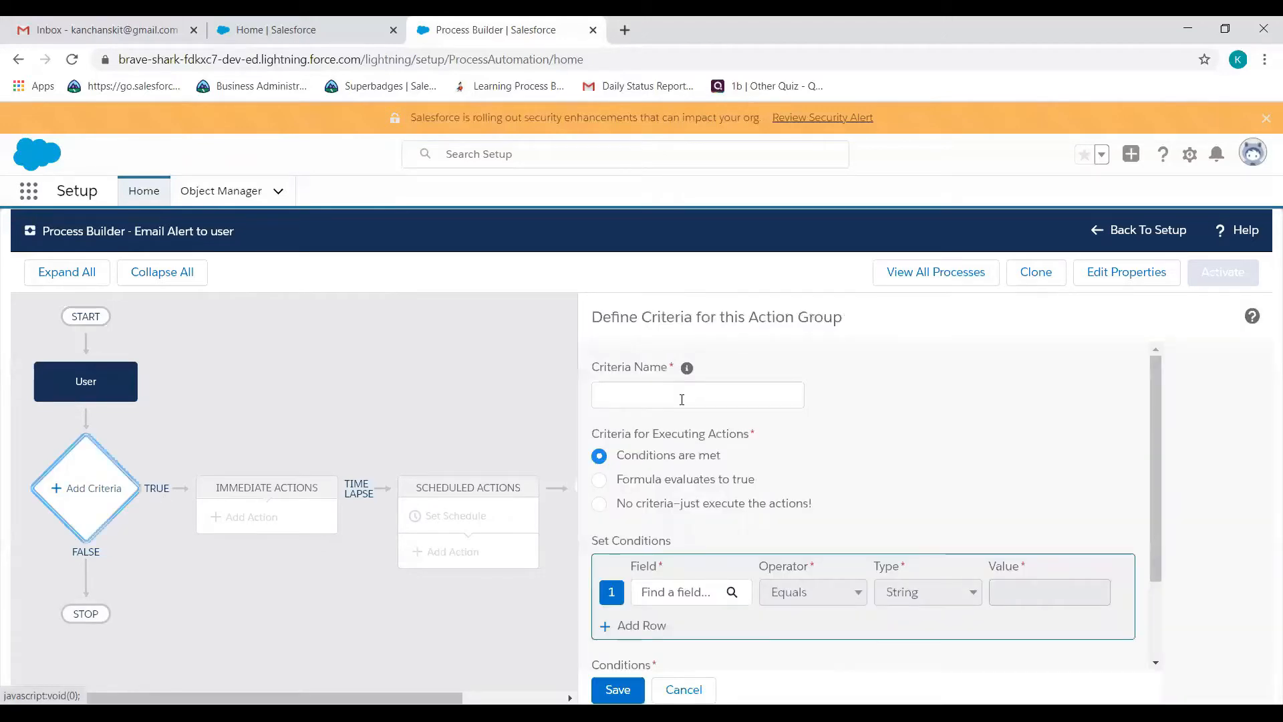
pyautogui.click(680, 401)
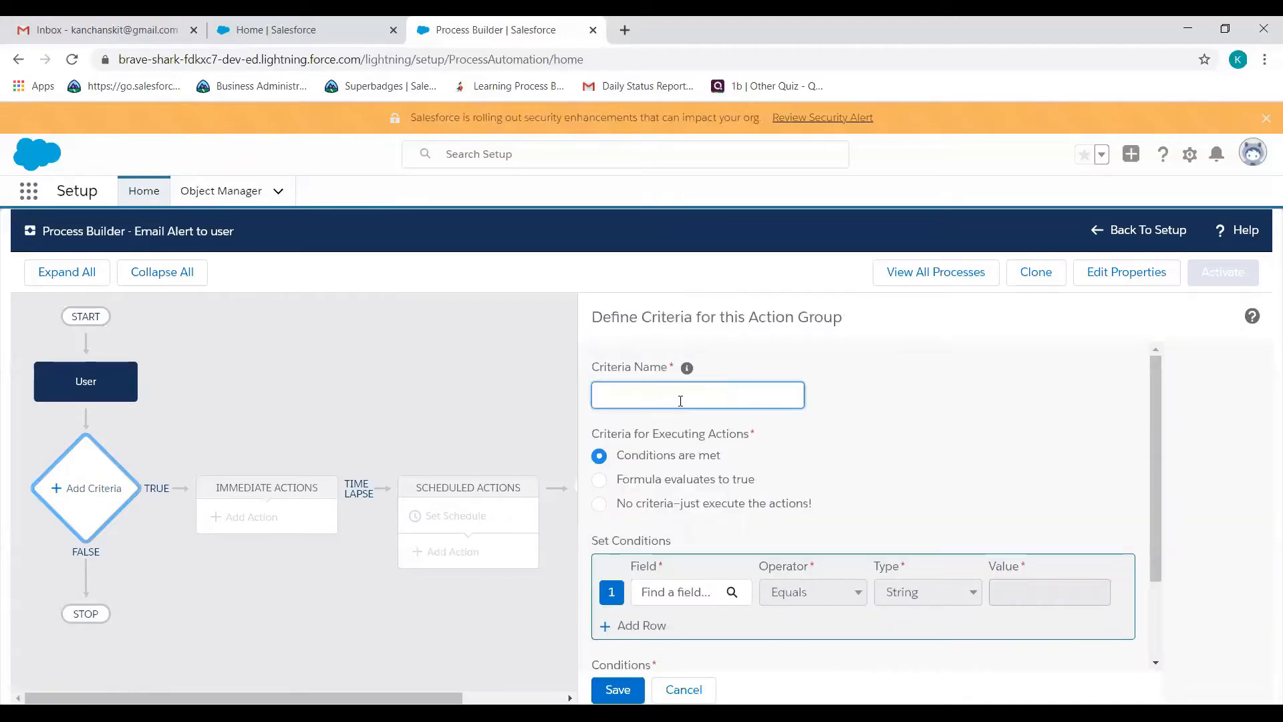
pyautogui.write('Email Criteria')
# Set the criteria condition to the User's Active field equals True and save the criteria
pyautogui.click(670, 594)
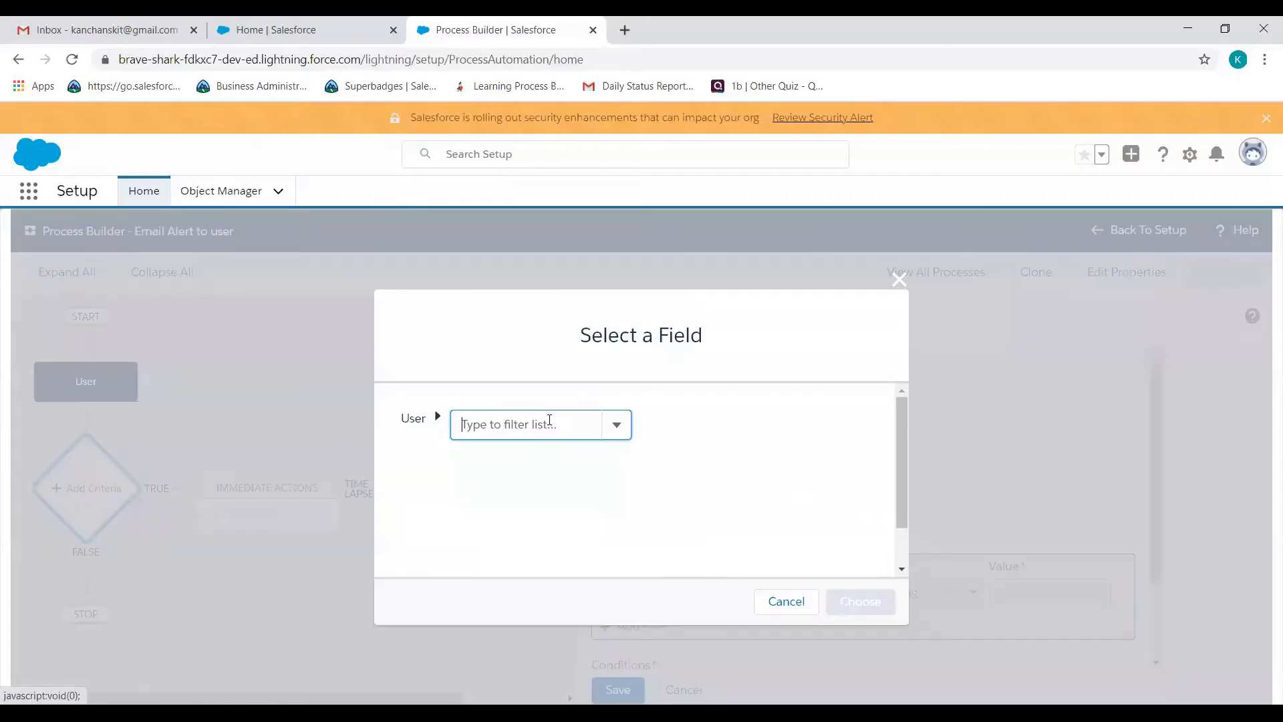
pyautogui.write('act')
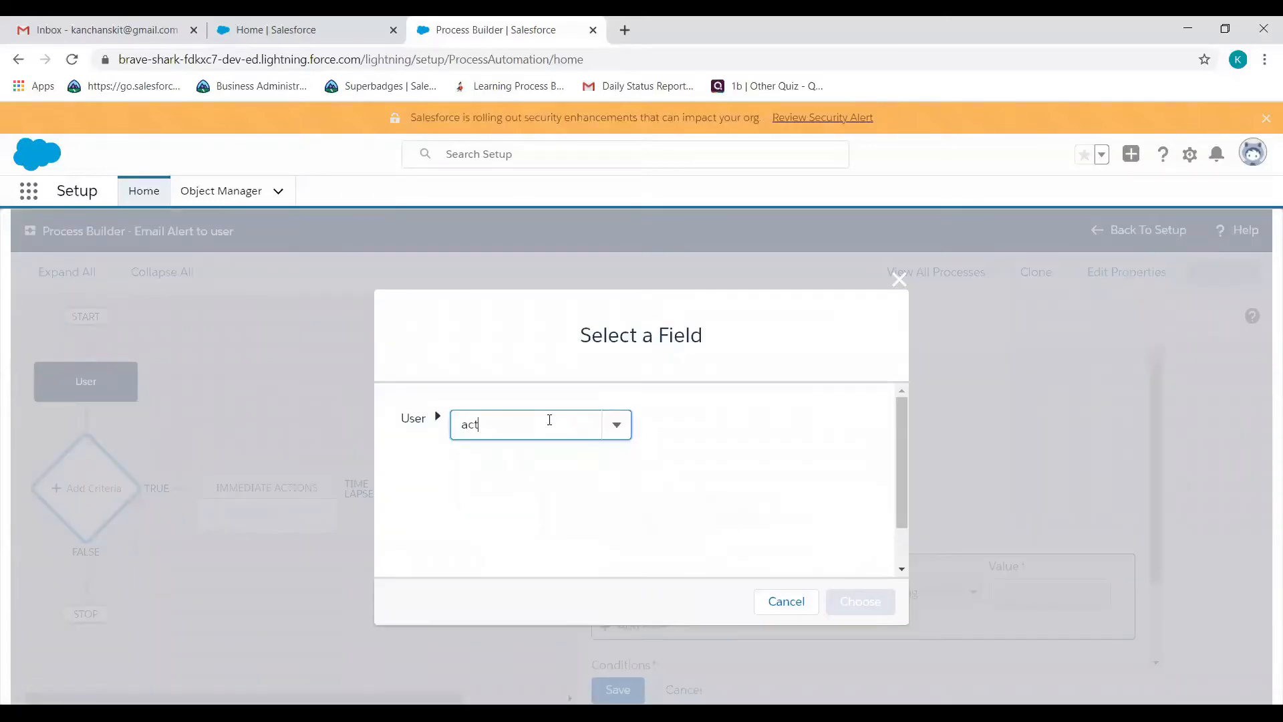
pyautogui.write('ive')
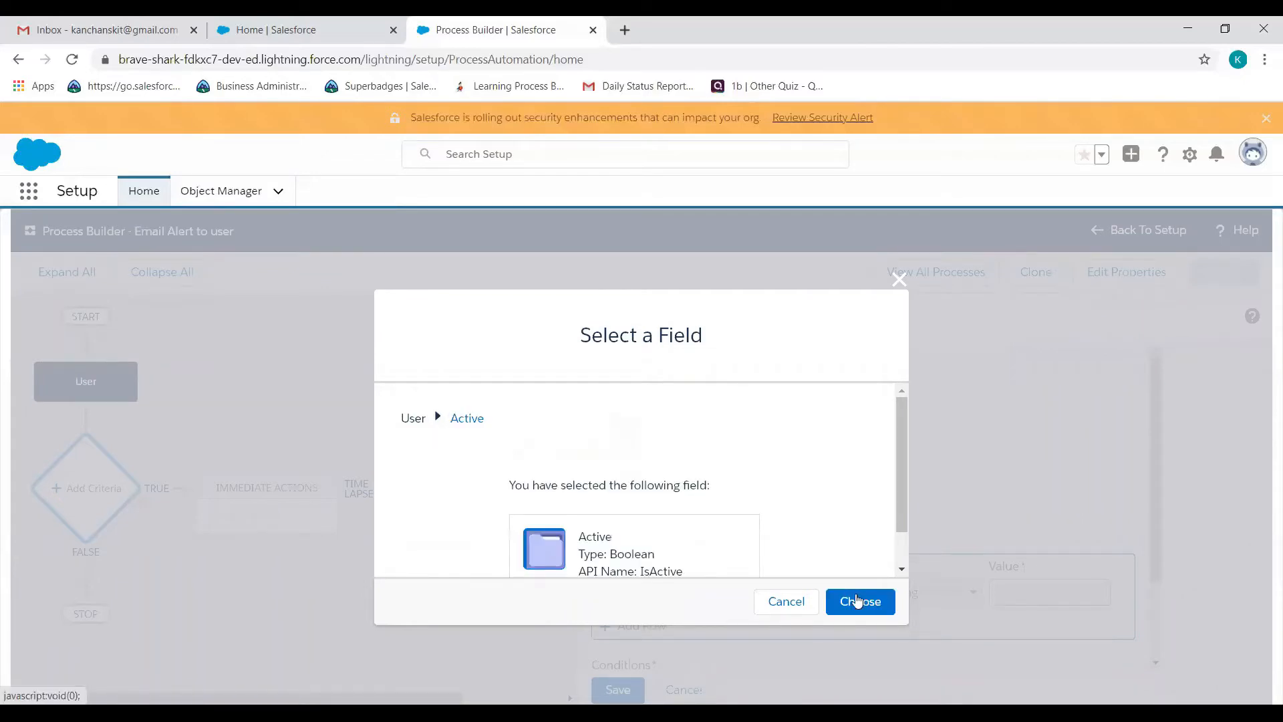
pyautogui.click(856, 598)
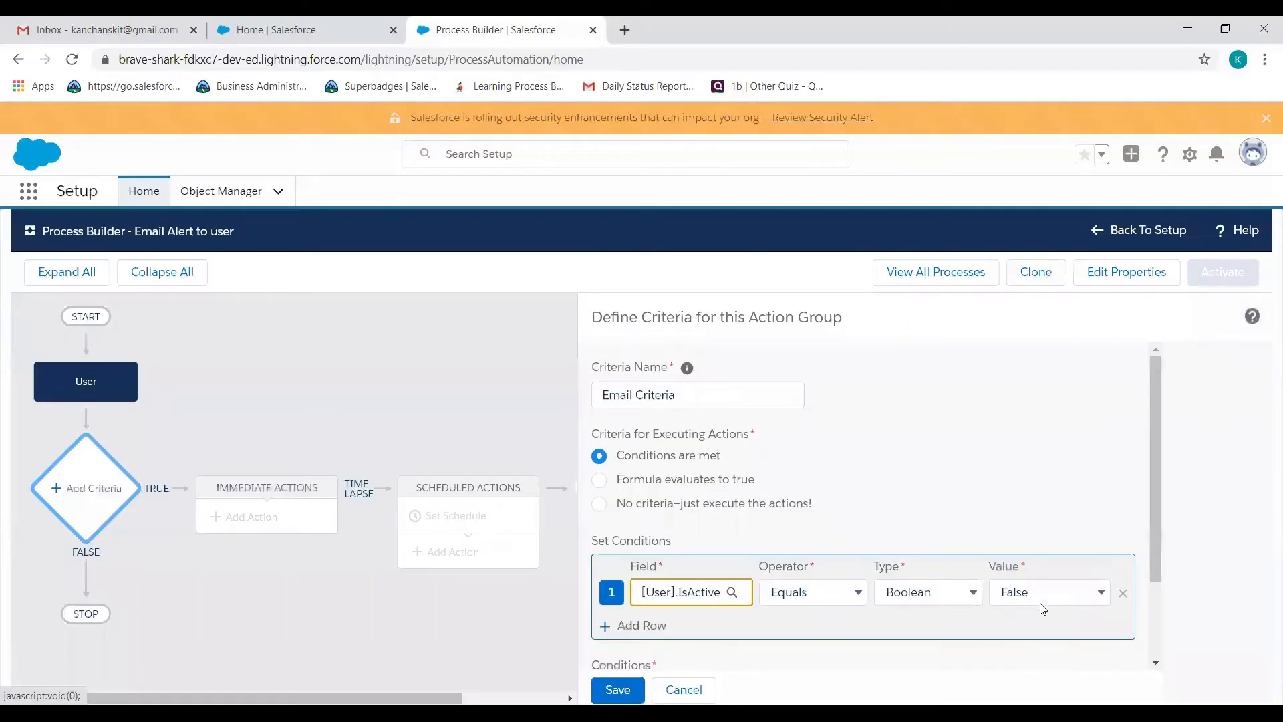
pyautogui.click(1034, 593)
pyautogui.press('Up')
pyautogui.press('Return')
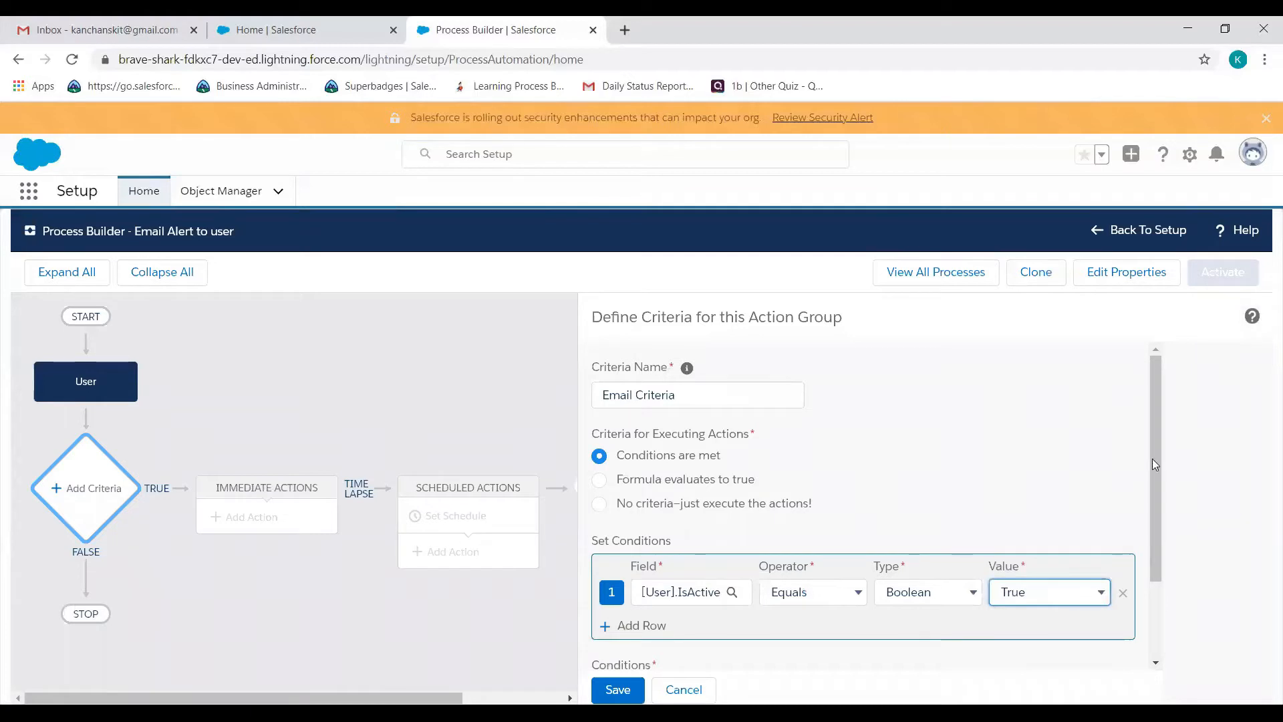
pyautogui.scroll(-2, 723, 561)
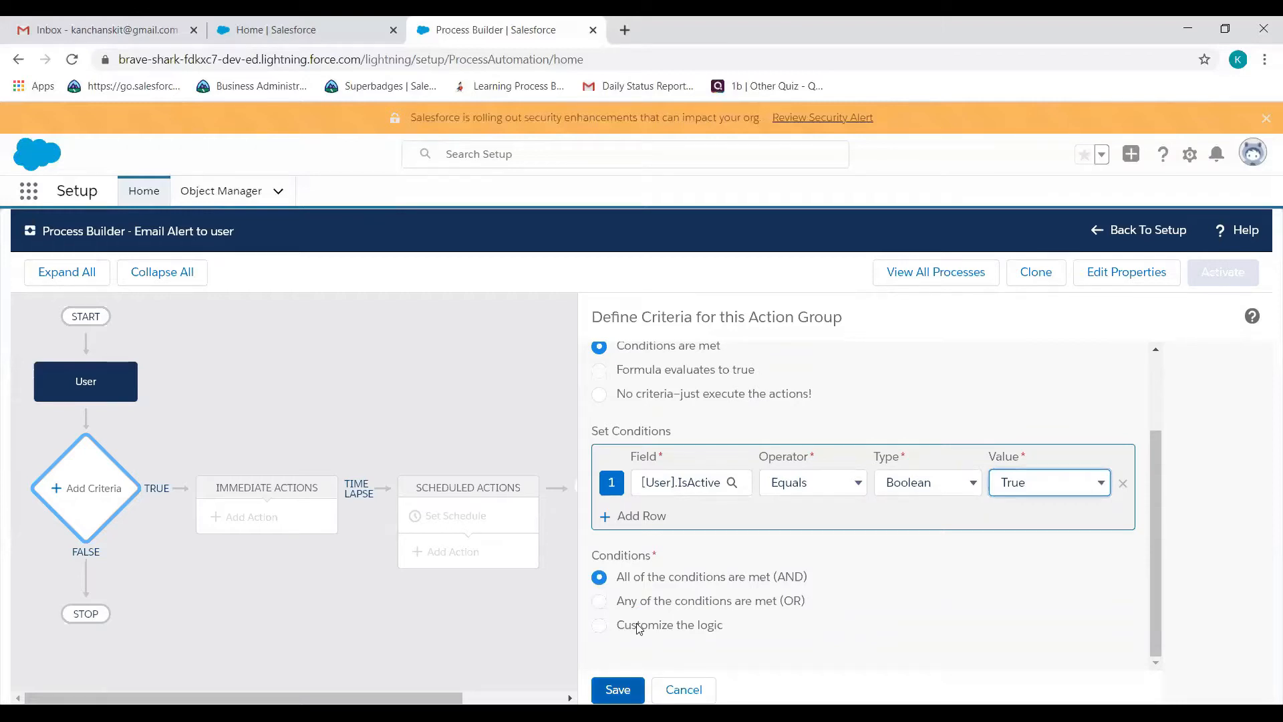
pyautogui.click(617, 689)
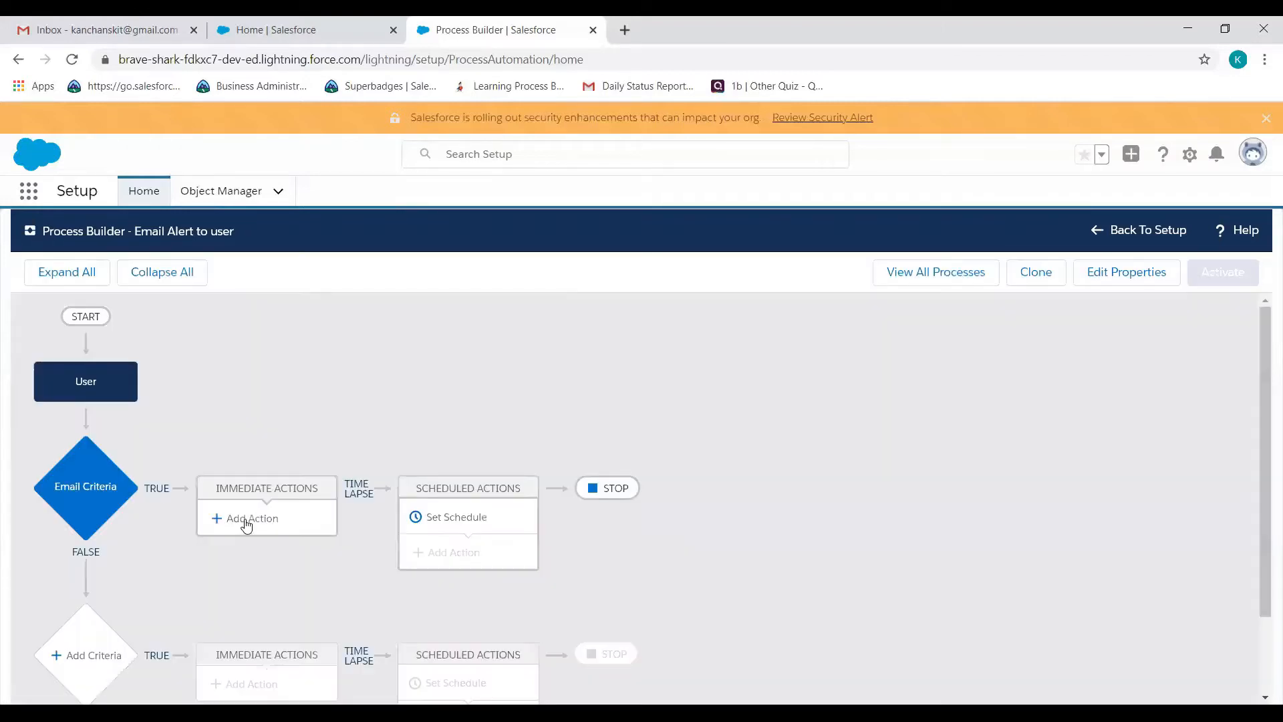
# Add an immediate Email Alerts action named "Email alert" that uses Welcome_Email_to_User, and save it
pyautogui.click(252, 518)
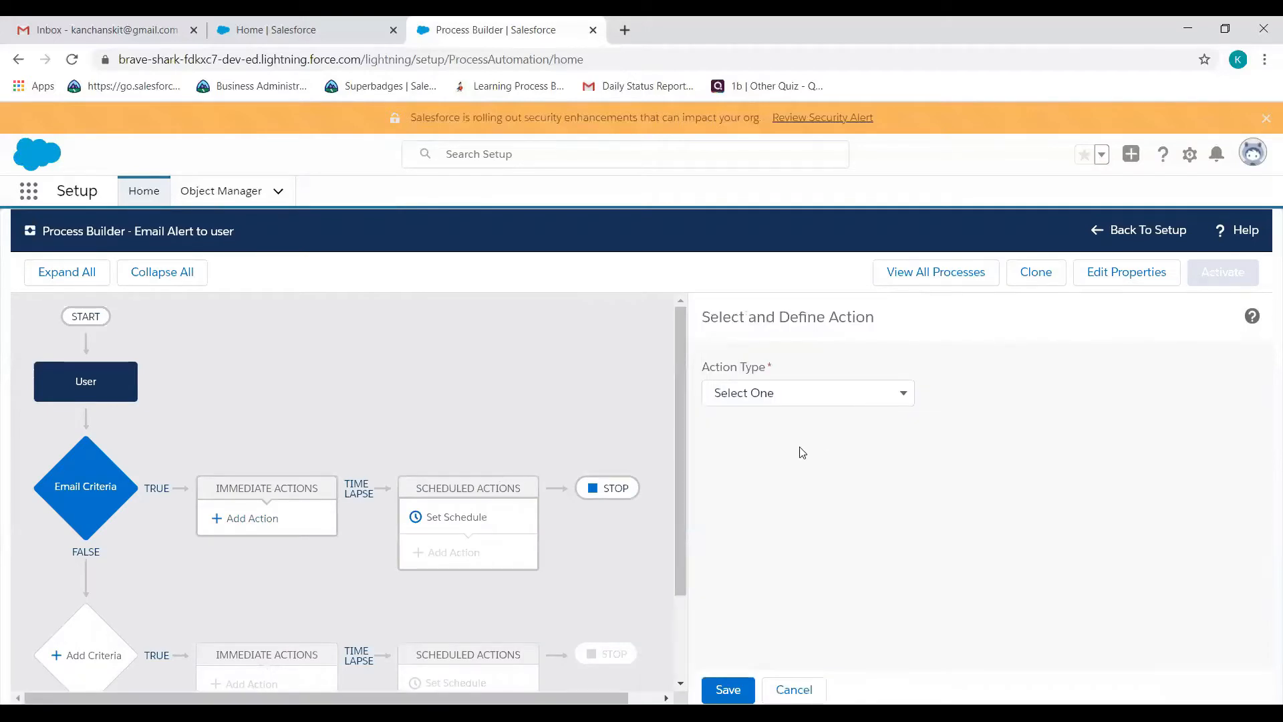
pyautogui.click(785, 461)
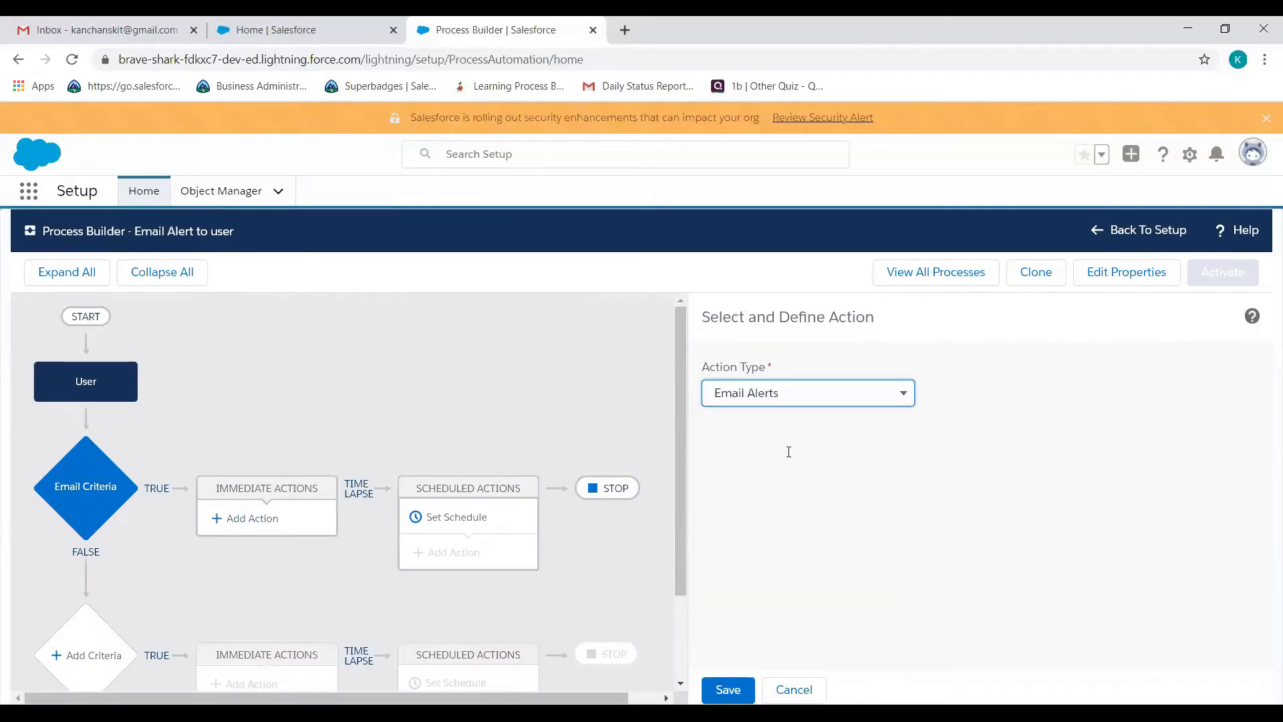
pyautogui.click(787, 454)
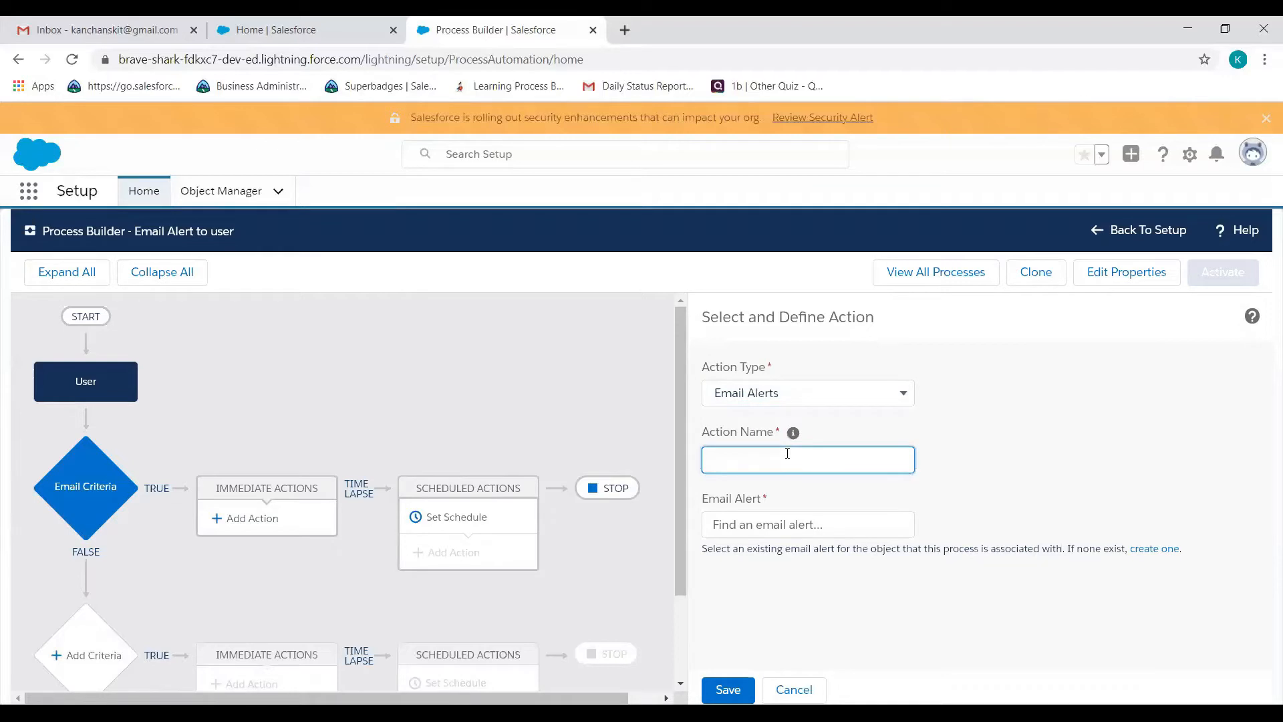
pyautogui.write('Email alert')
pyautogui.click(774, 530)
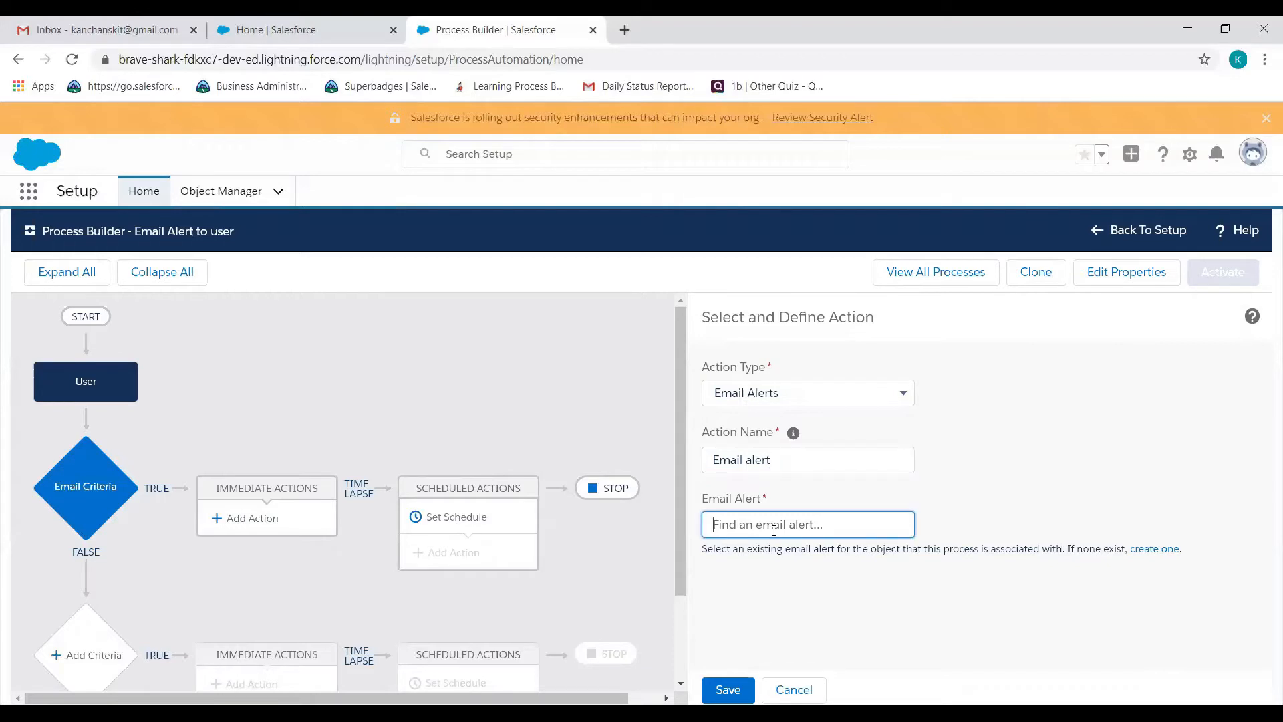
pyautogui.write('welco')
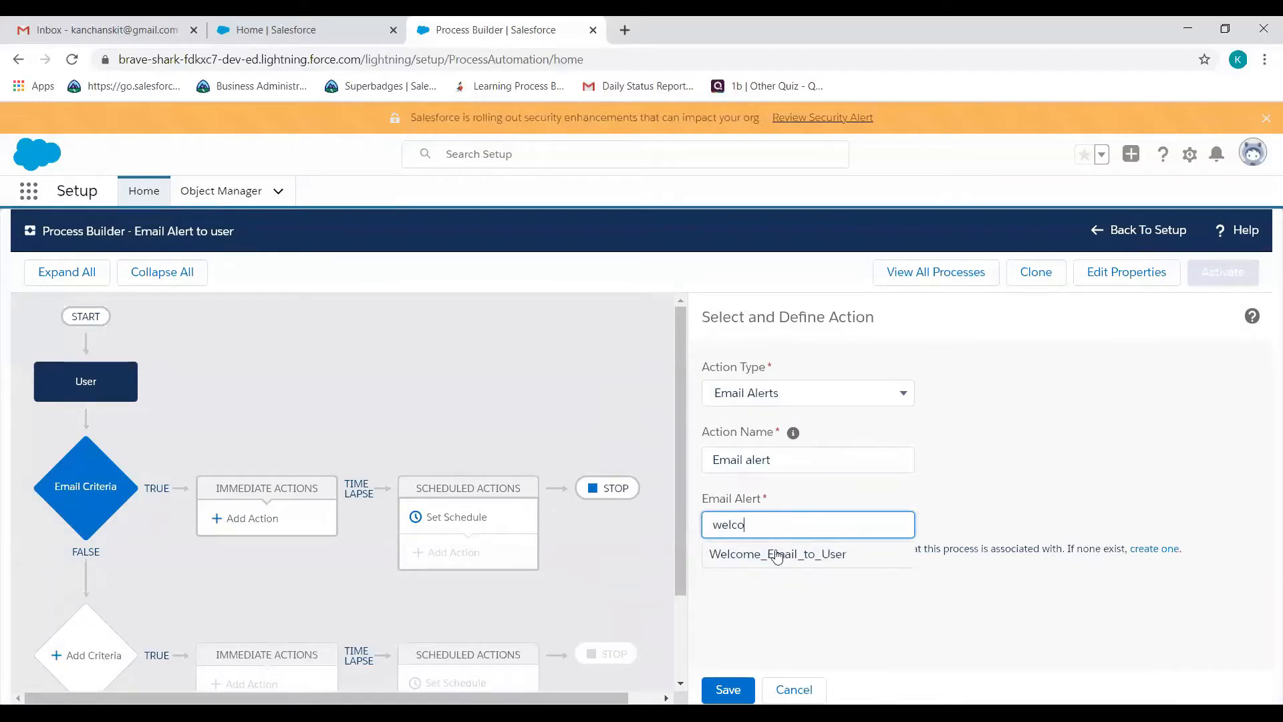
pyautogui.write('me')
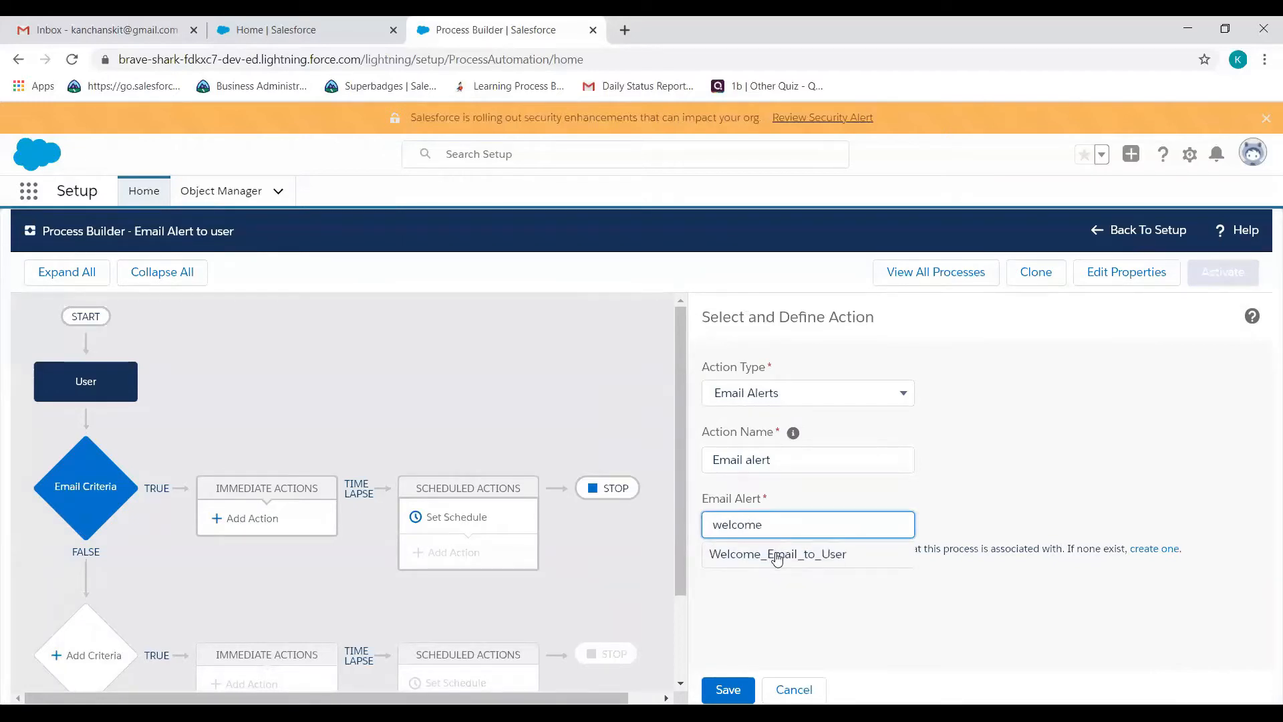
pyautogui.click(810, 561)
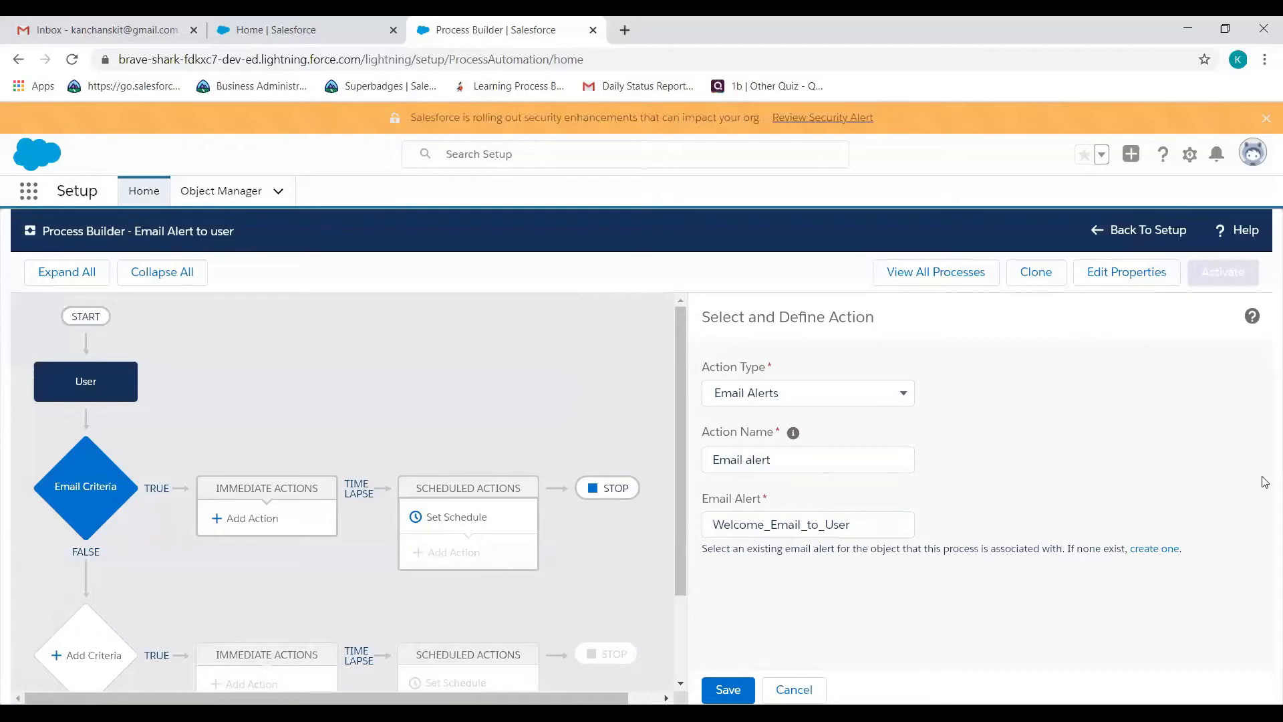
pyautogui.click(729, 690)
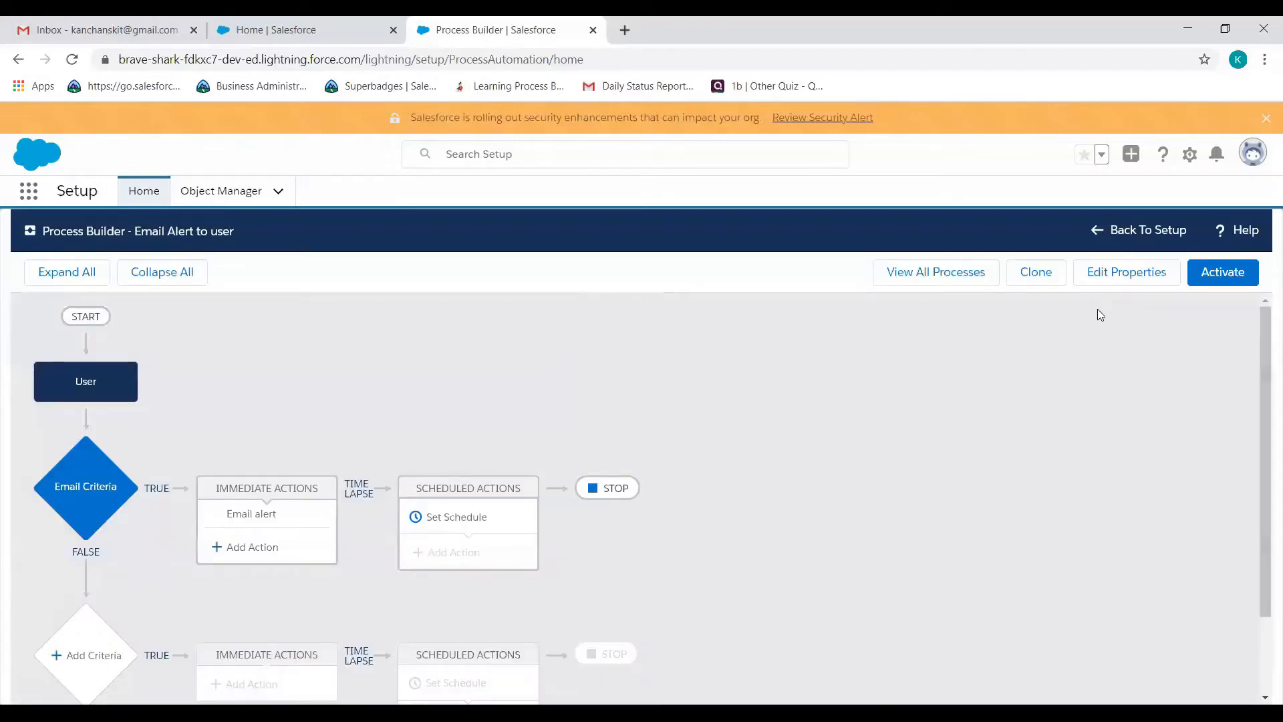
# Activate the "Email Alert to user" process and confirm the activation
pyautogui.click(1234, 284)
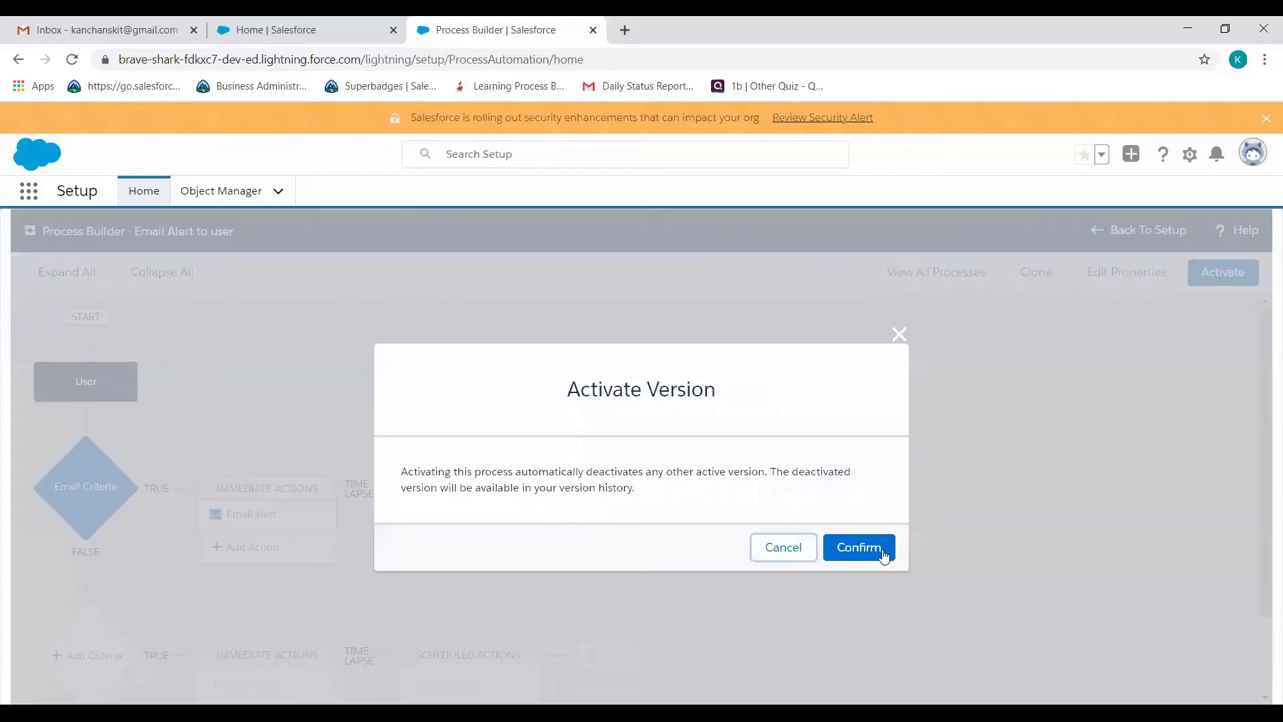
pyautogui.click(884, 555)
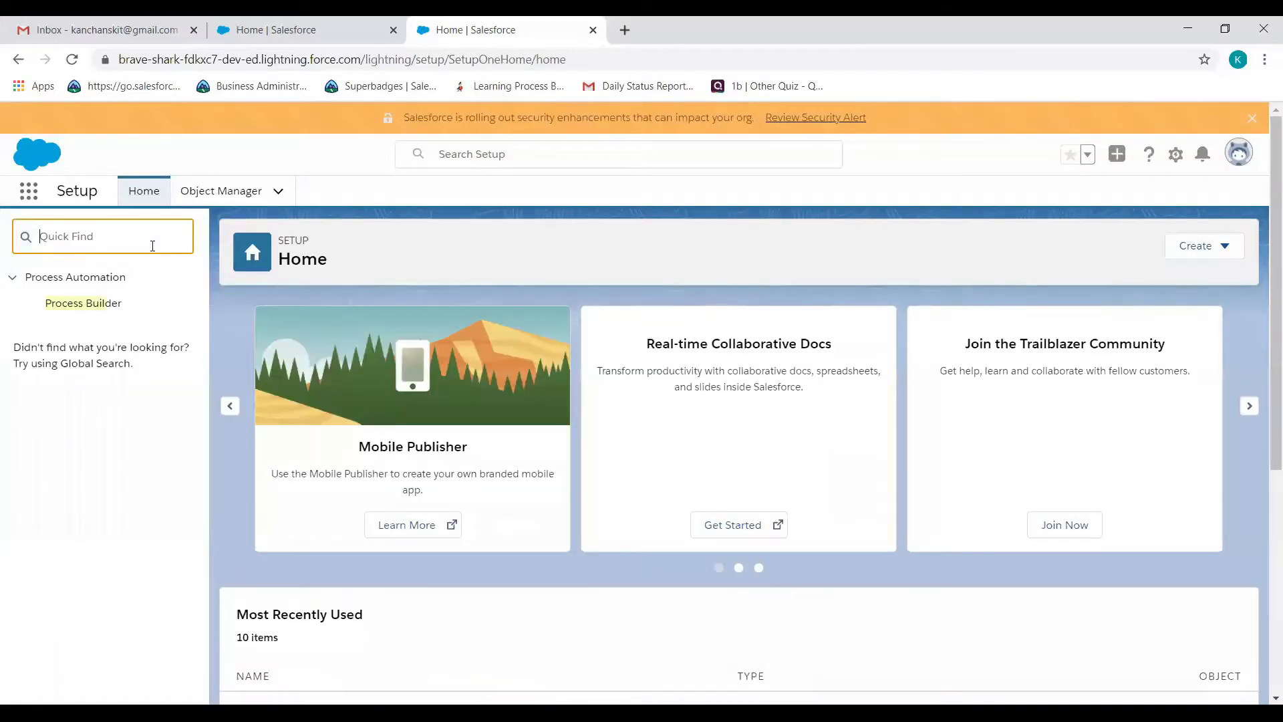
# Open the Users setup page and start a new user with first name "Test" and last name "Process"
pyautogui.write('user')
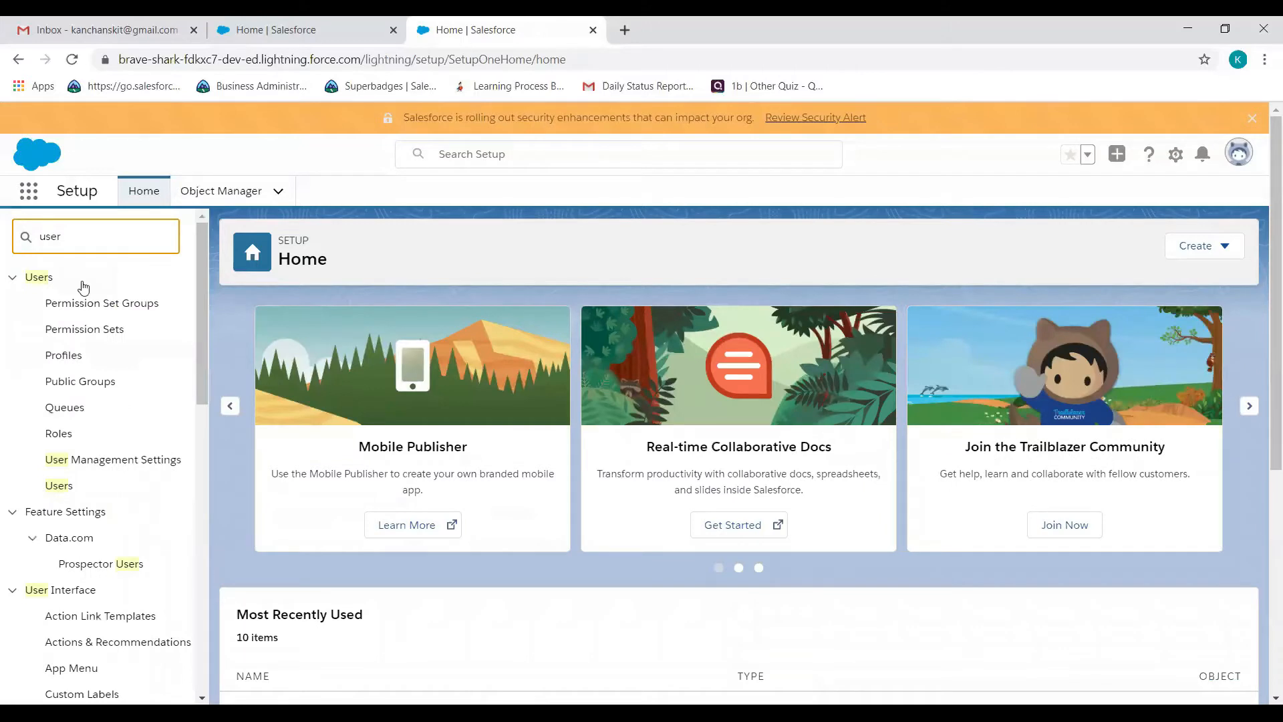
pyautogui.click(54, 487)
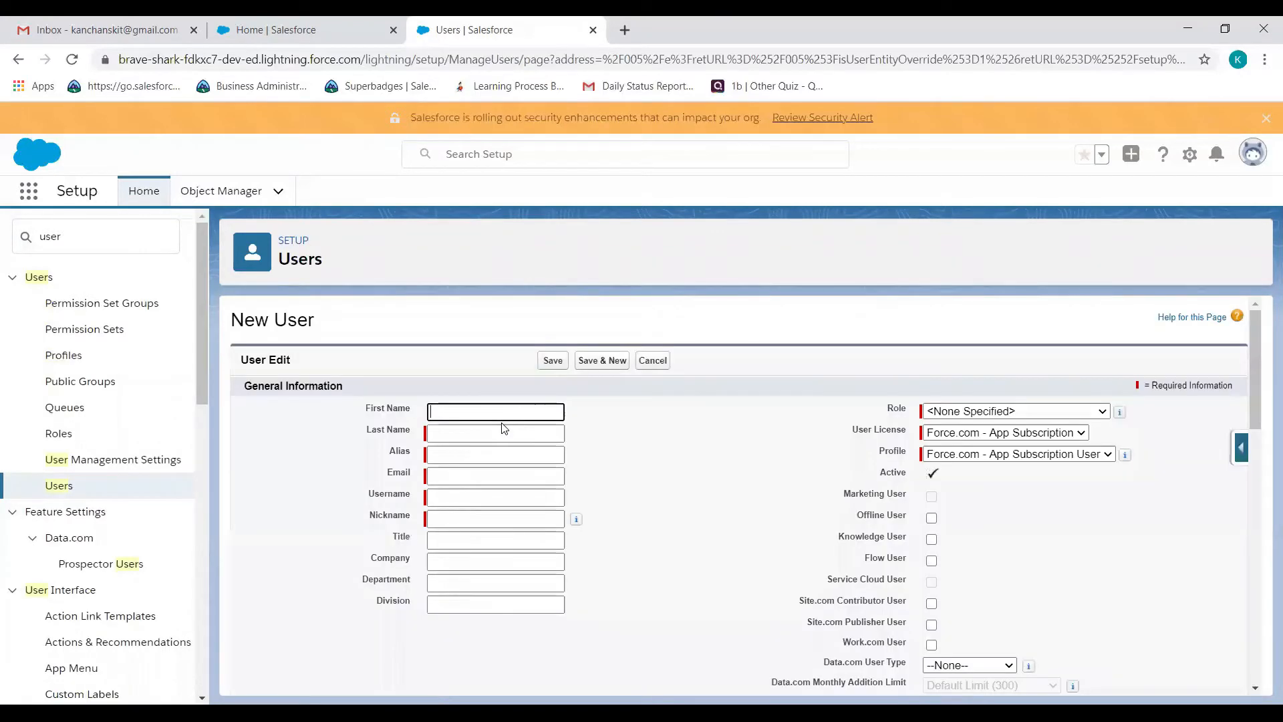
pyautogui.write('Test')
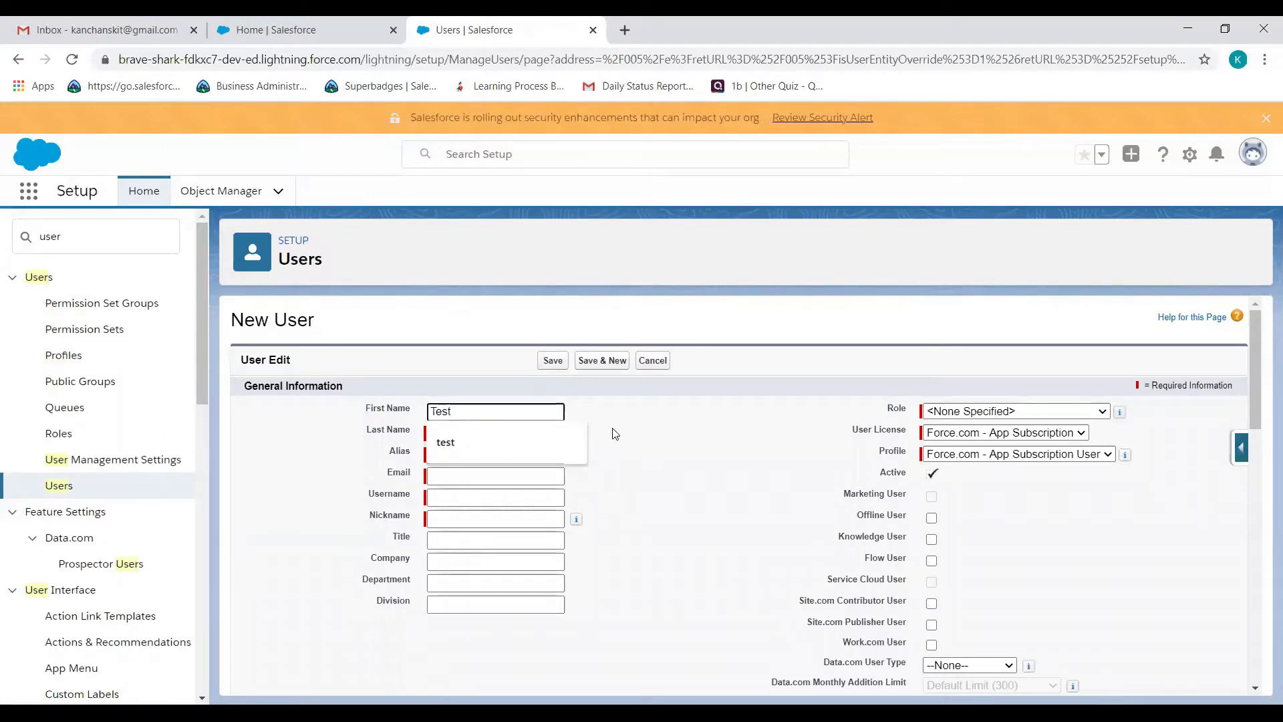
pyautogui.click(493, 438)
pyautogui.write('PO')
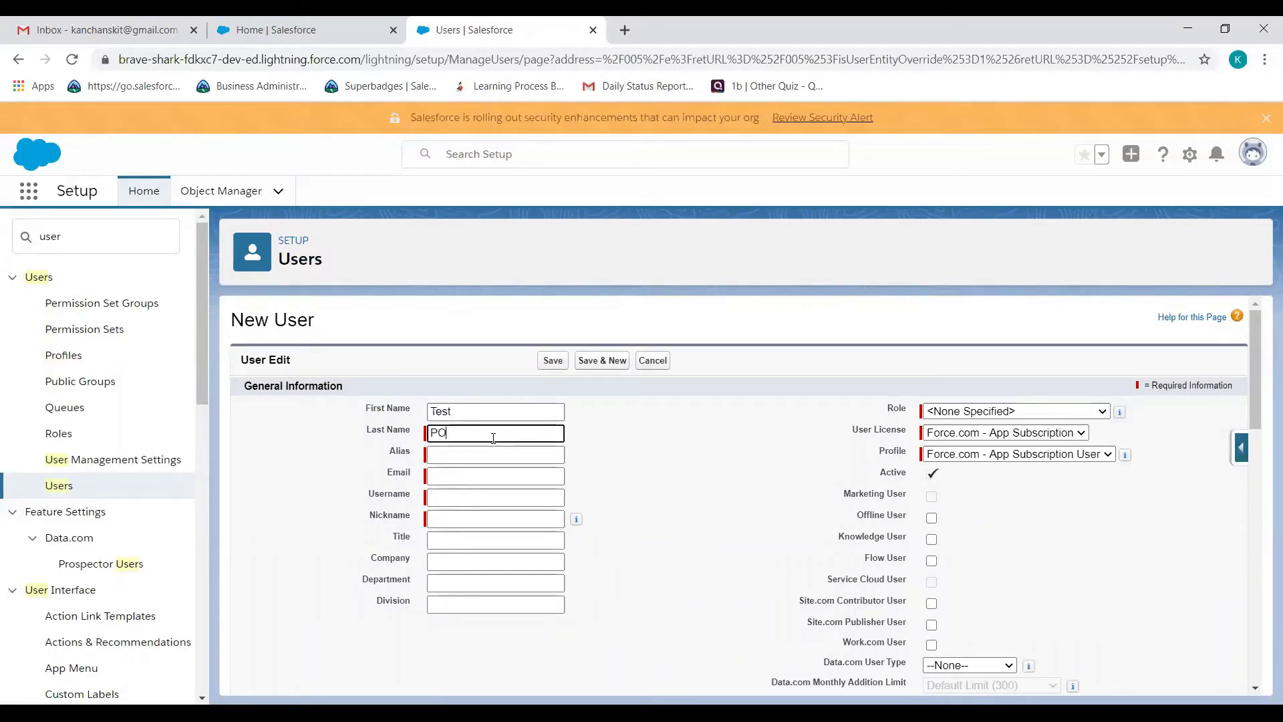
pyautogui.press('BackSpace')
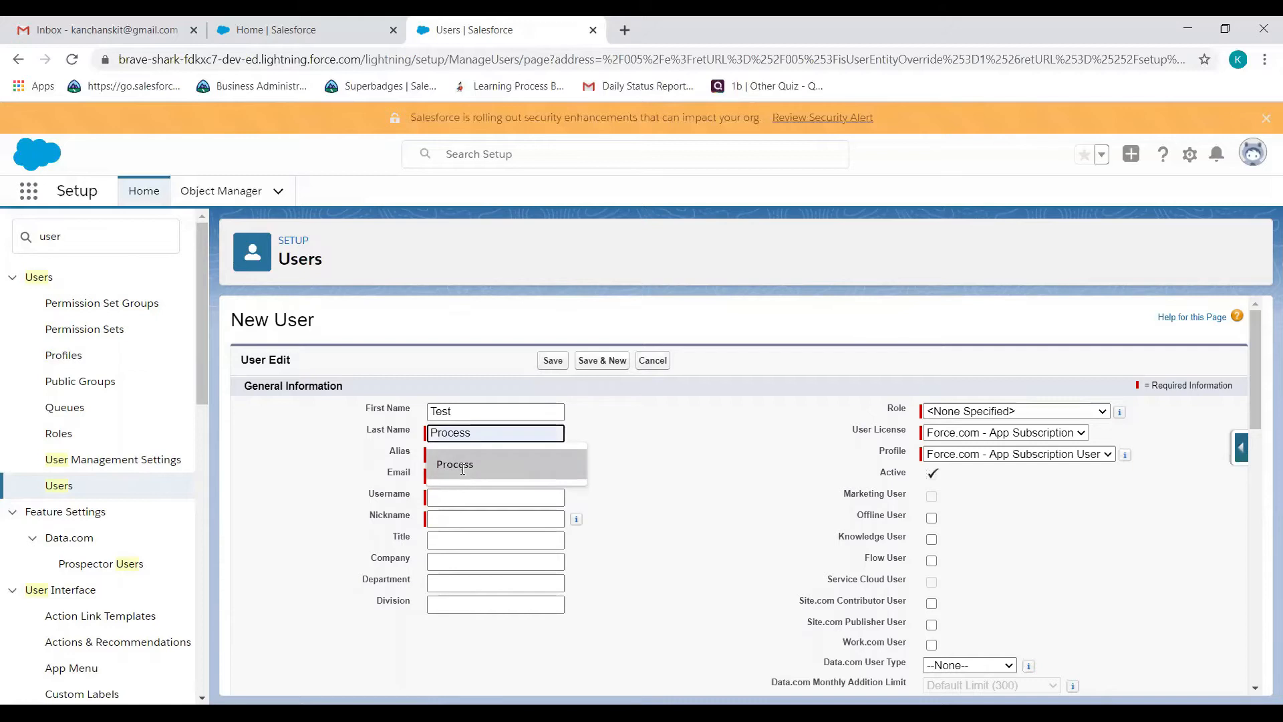
pyautogui.click(515, 464)
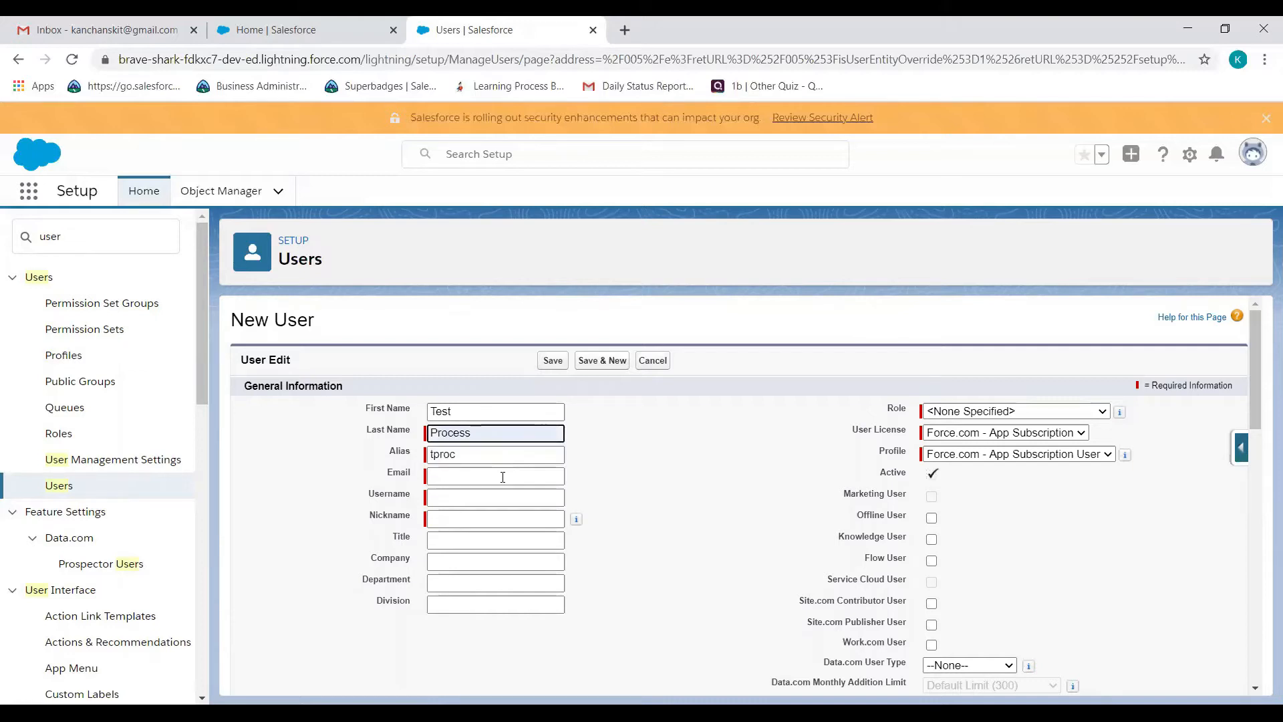
# Fill in the new user's email address and make the username unique by adding digits before the @ sign
pyautogui.click(503, 478)
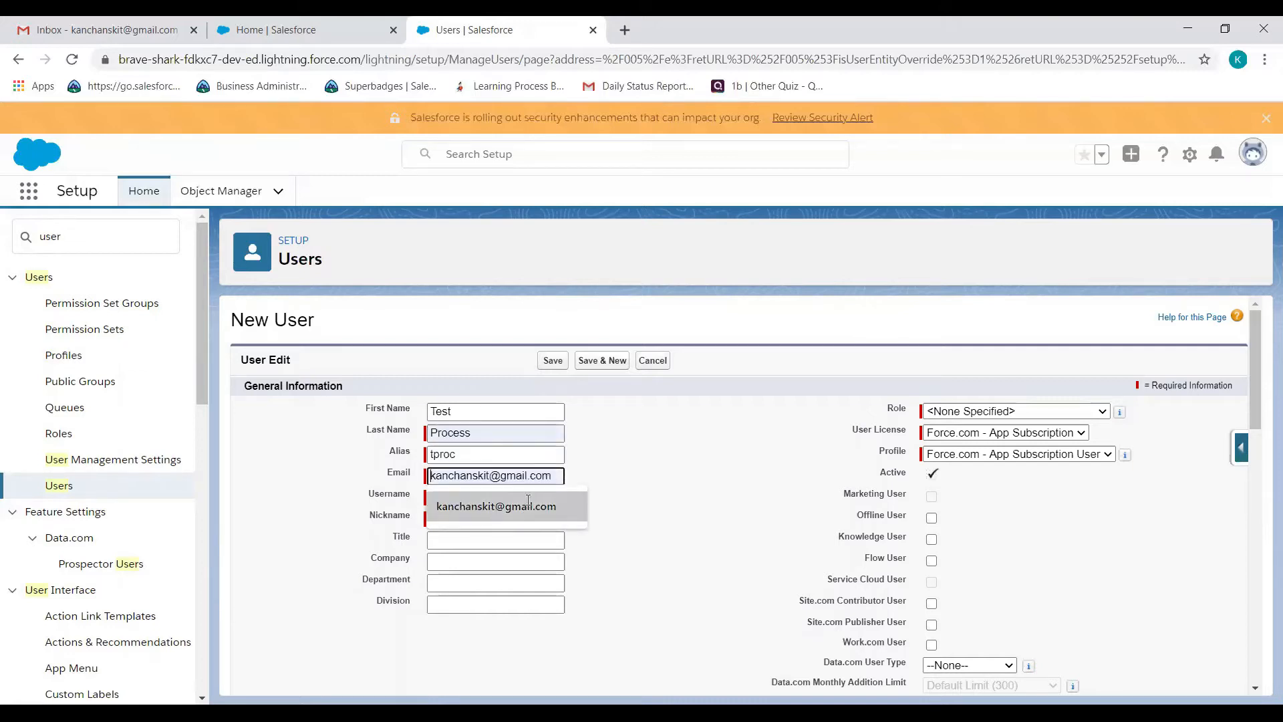
pyautogui.click(492, 506)
pyautogui.click(493, 497)
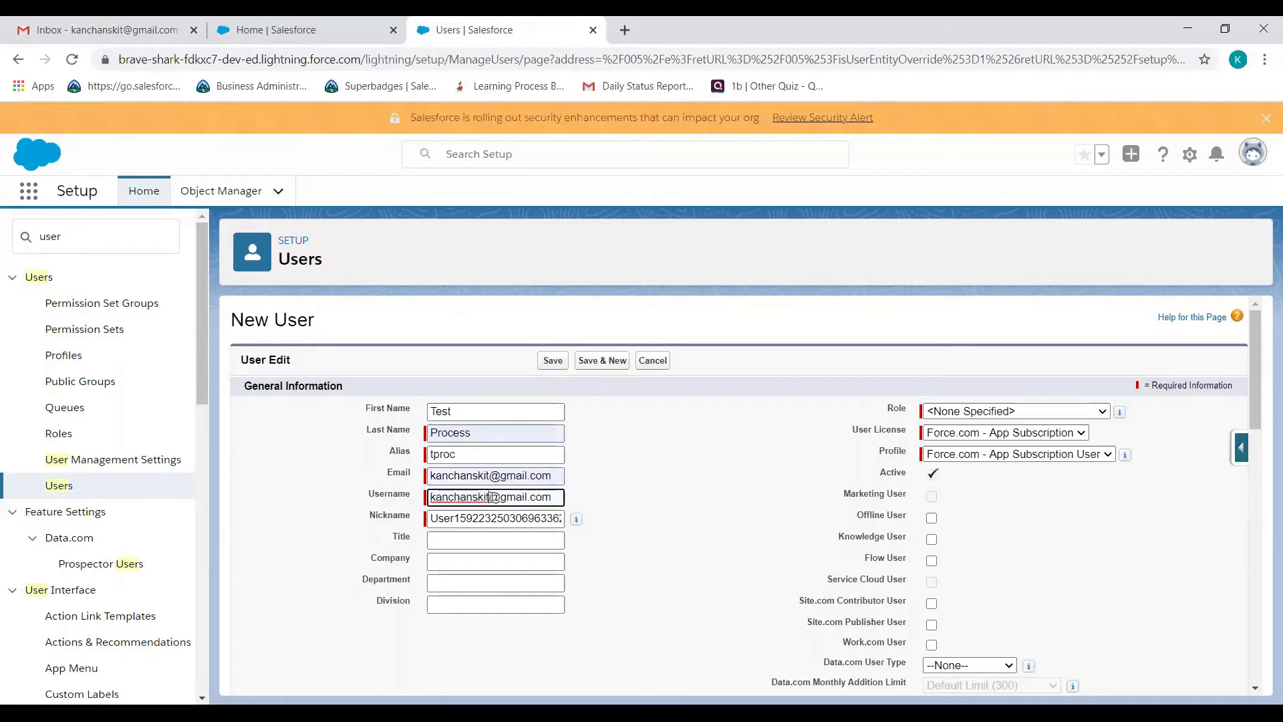
pyautogui.write('222222')
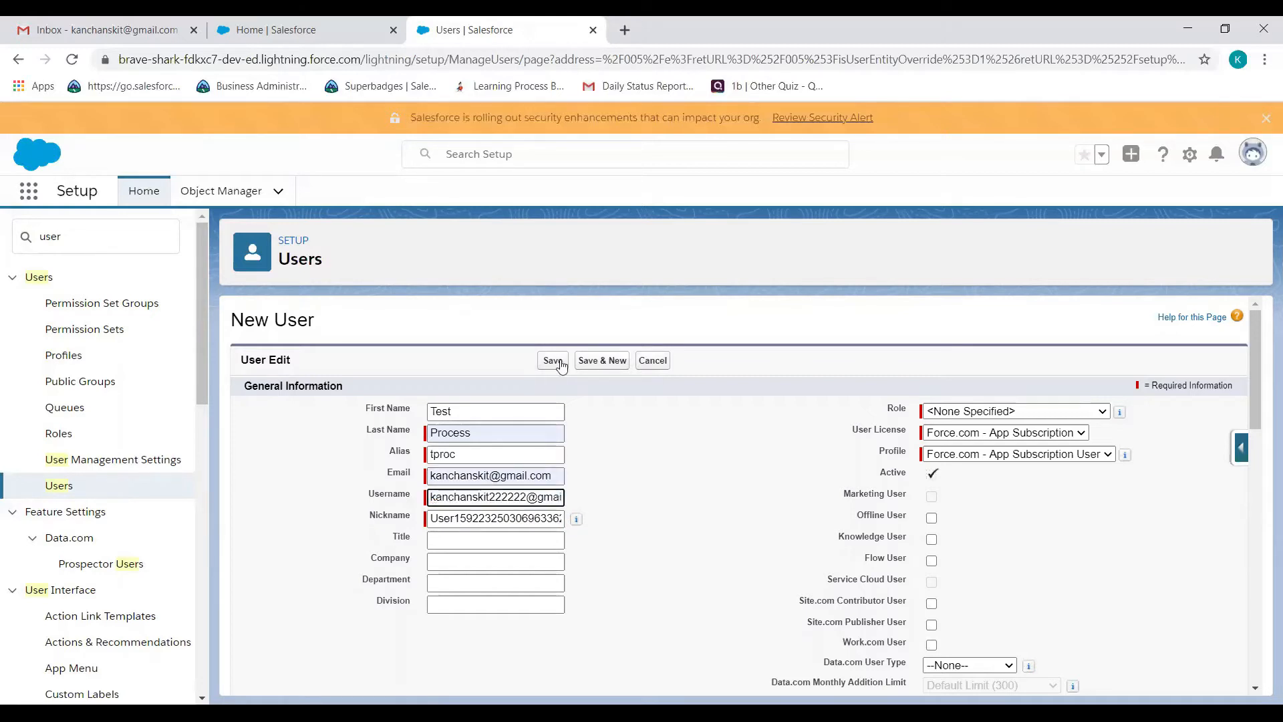
# Save the new user, switch to Gmail to read the newly received welcome email, and return to the inbox
pyautogui.click(552, 361)
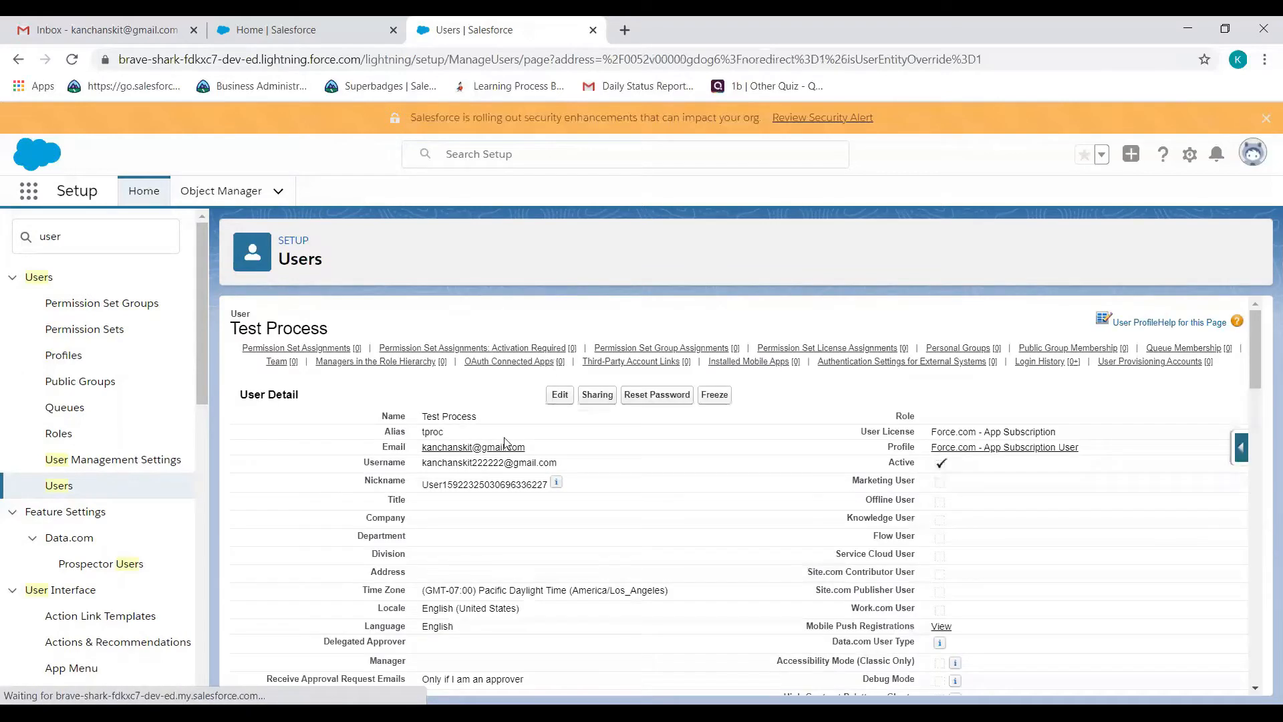
pyautogui.click(113, 25)
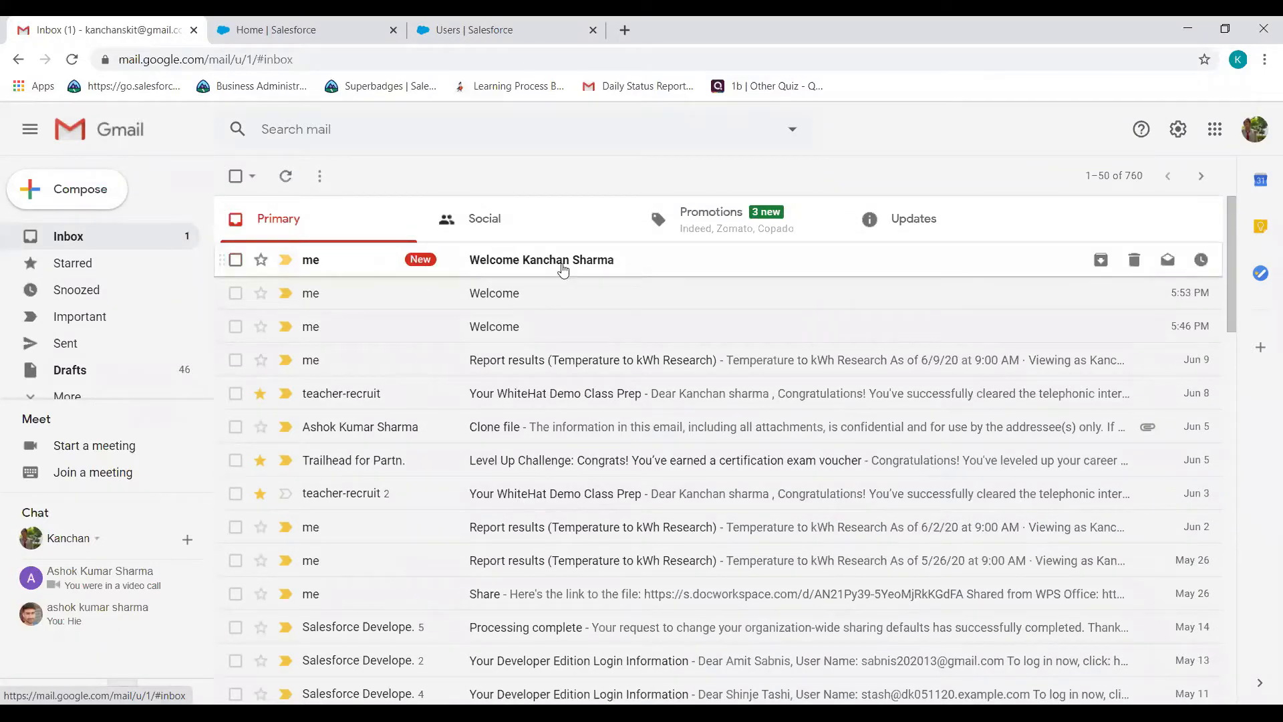
pyautogui.click(500, 260)
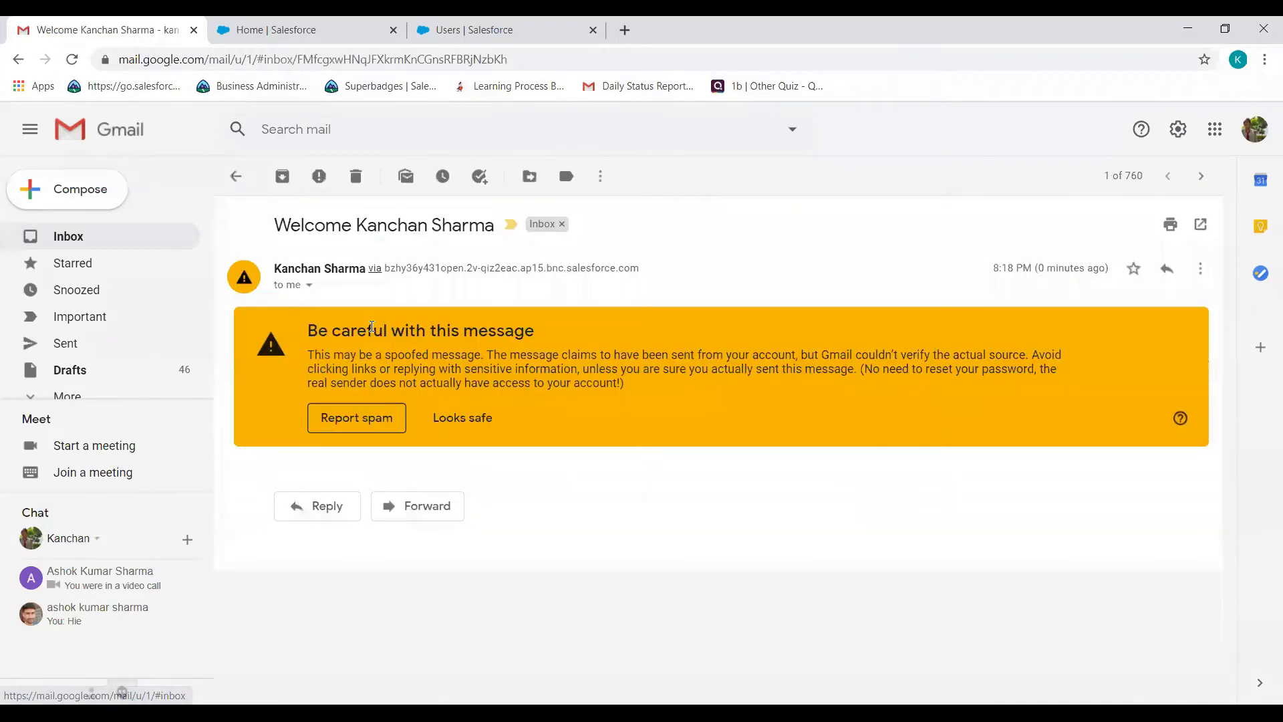
pyautogui.click(83, 231)
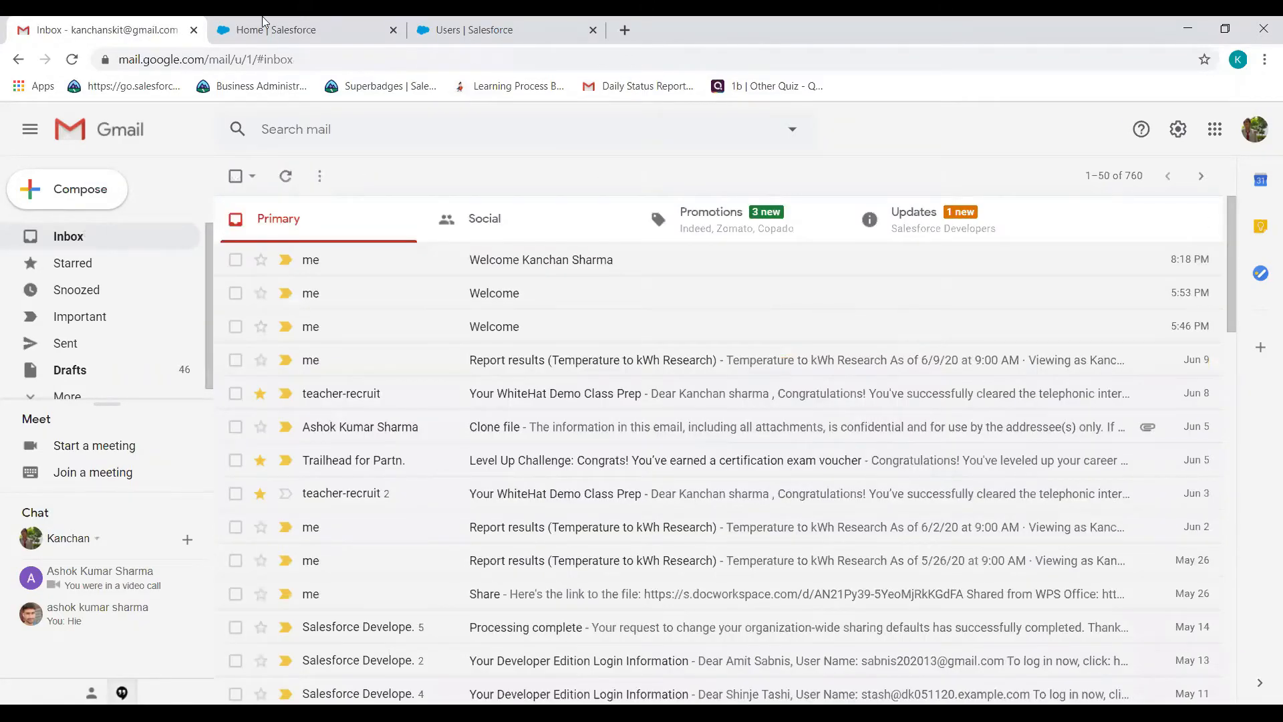
# Switch back to Salesforce Setup, search for "process buil", and open Process Builder
pyautogui.click(470, 27)
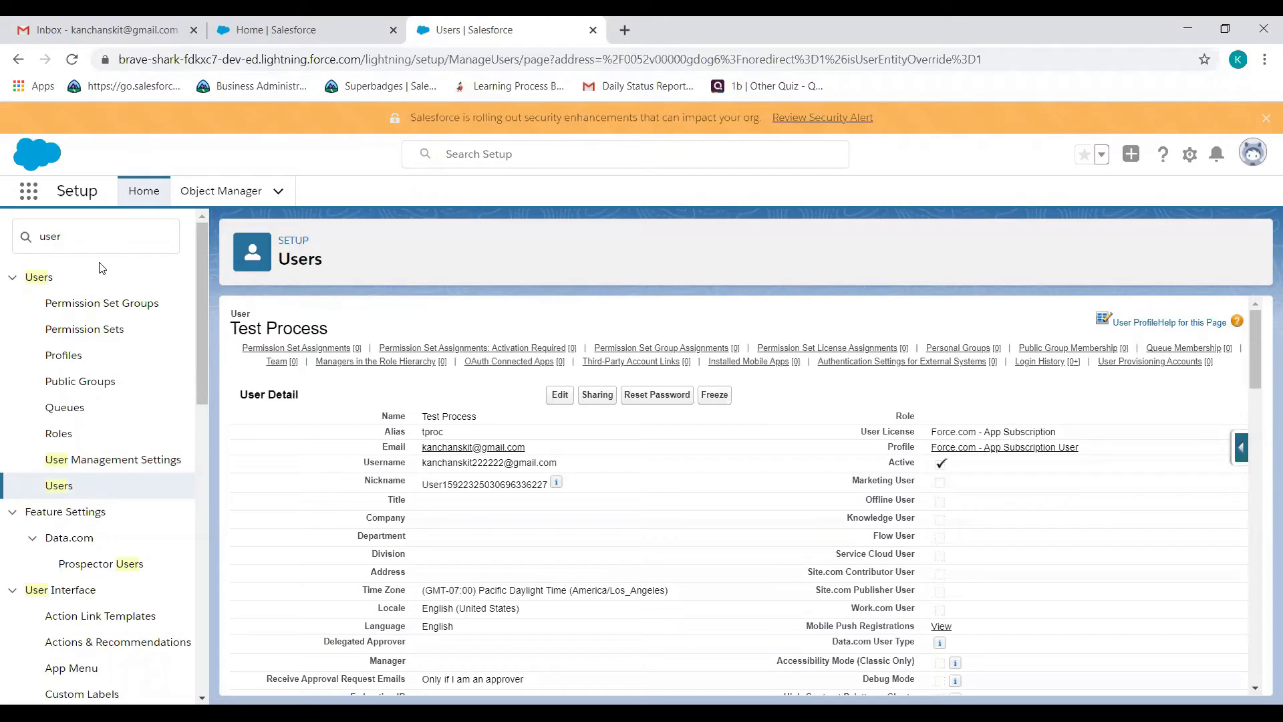
pyautogui.click(132, 225)
pyautogui.press('BackSpace')
pyautogui.press('BackSpace')
pyautogui.press('BackSpace')
pyautogui.press('BackSpace')
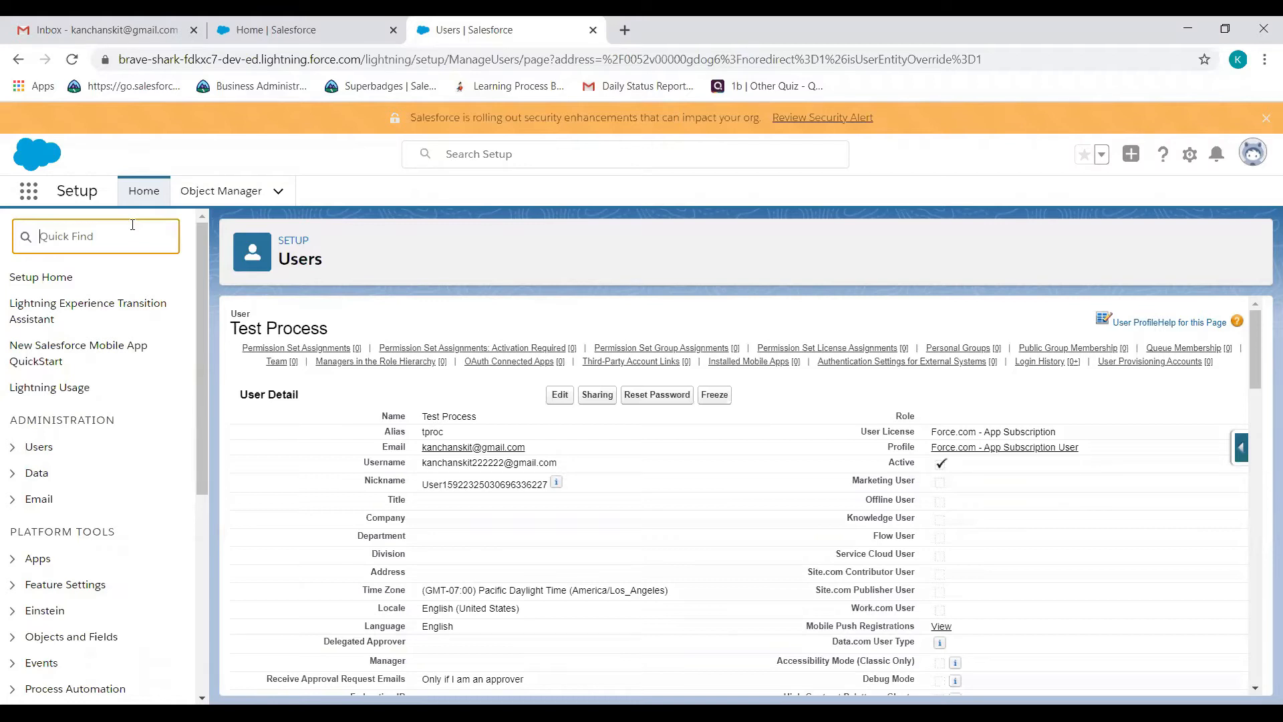
pyautogui.write('process buil')
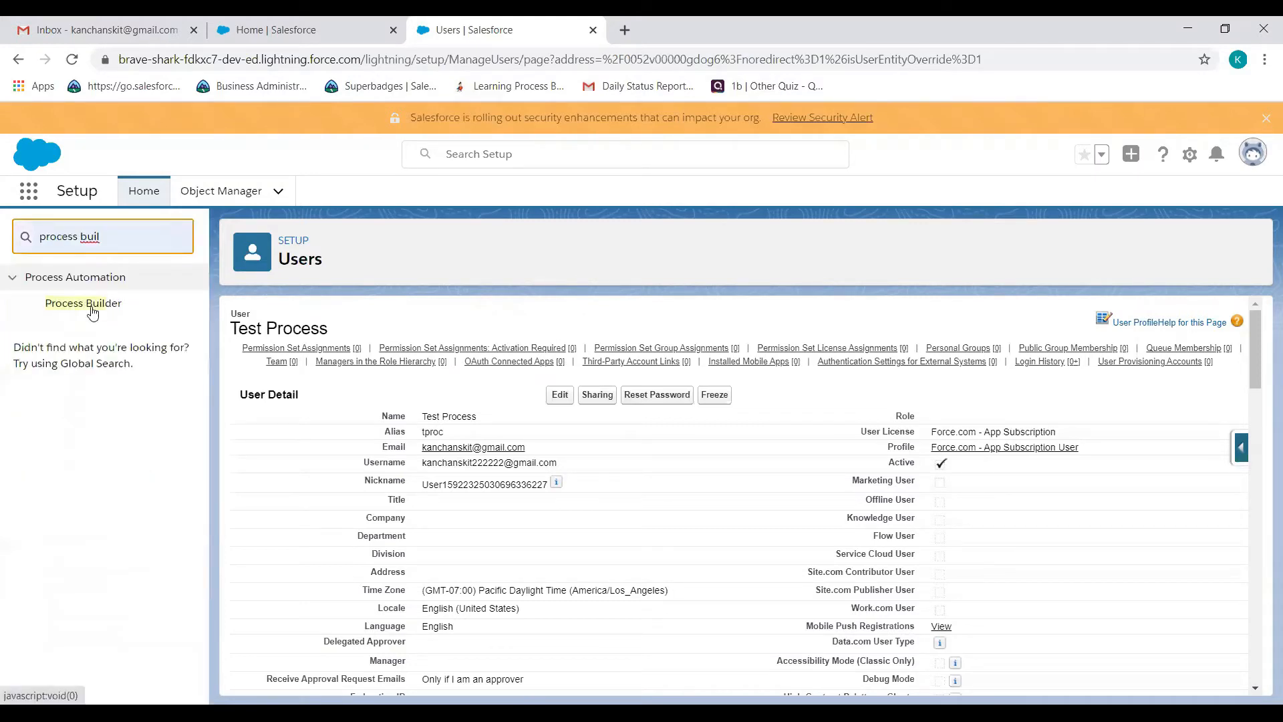
pyautogui.click(122, 300)
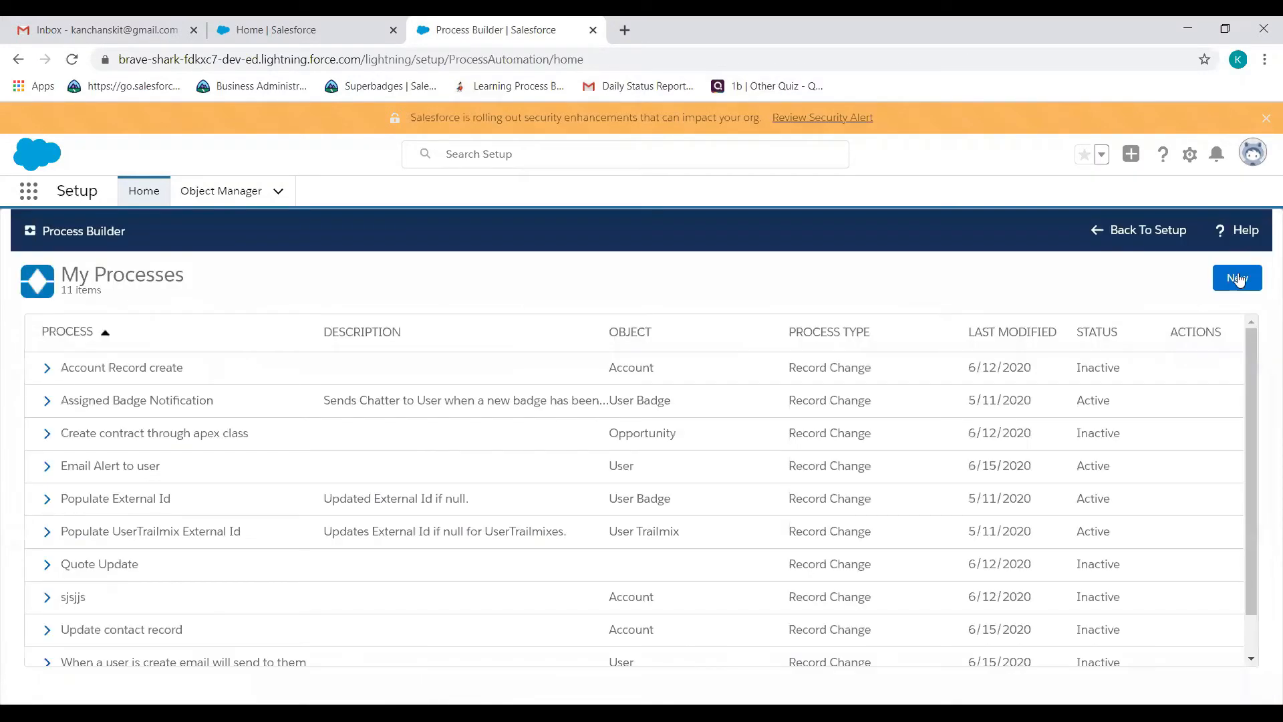
# Start a new process and name it "When opportunity amount is 20000 then post to chatter"
pyautogui.click(1238, 280)
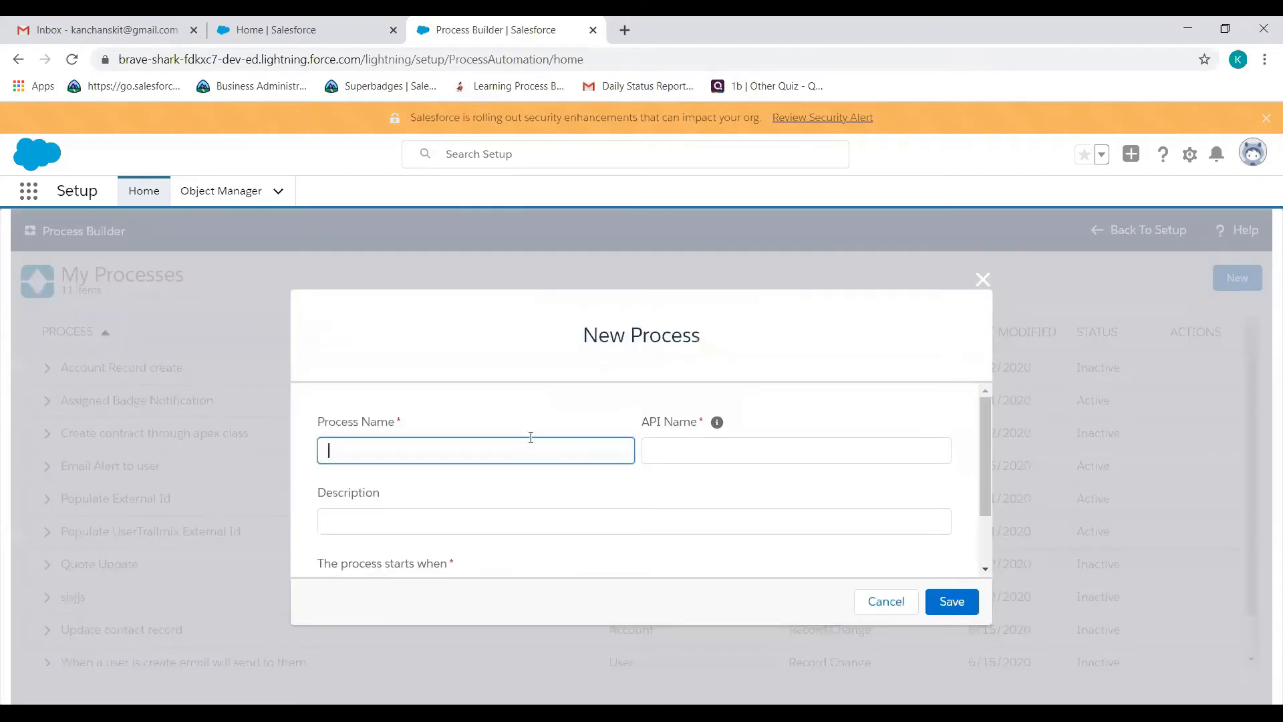
pyautogui.write('W')
pyautogui.press('Down')
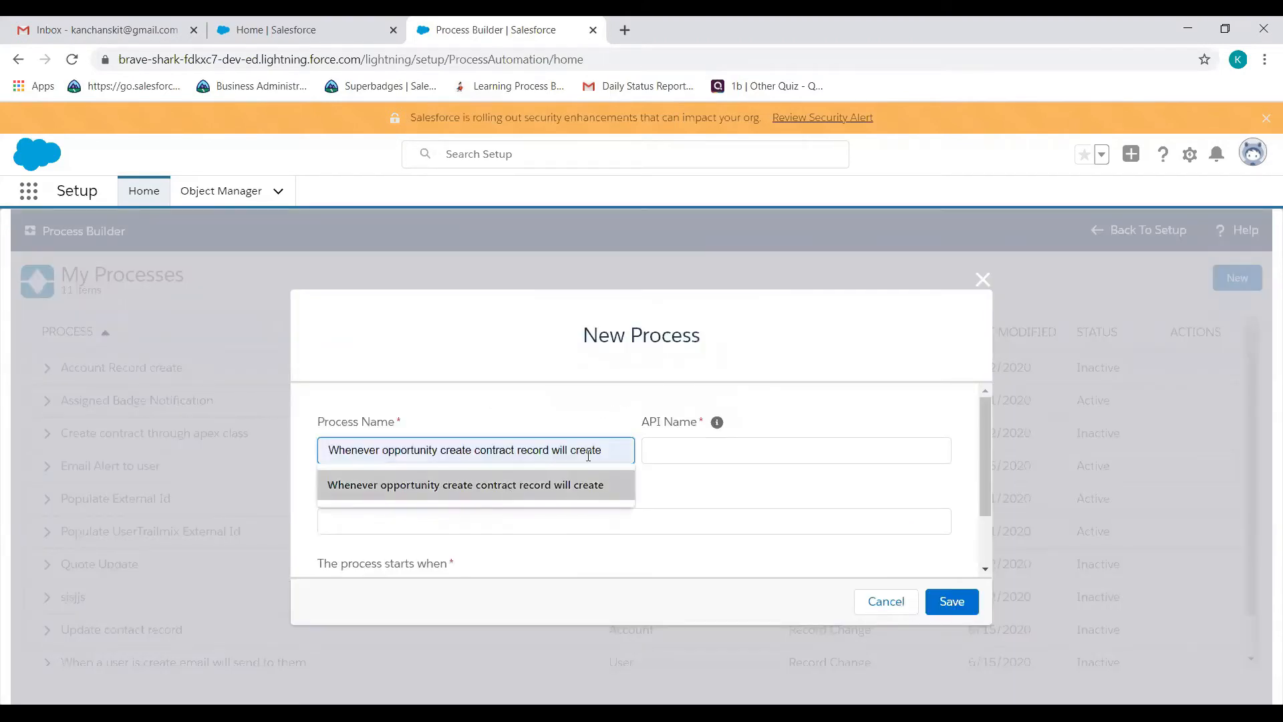
pyautogui.press('Up')
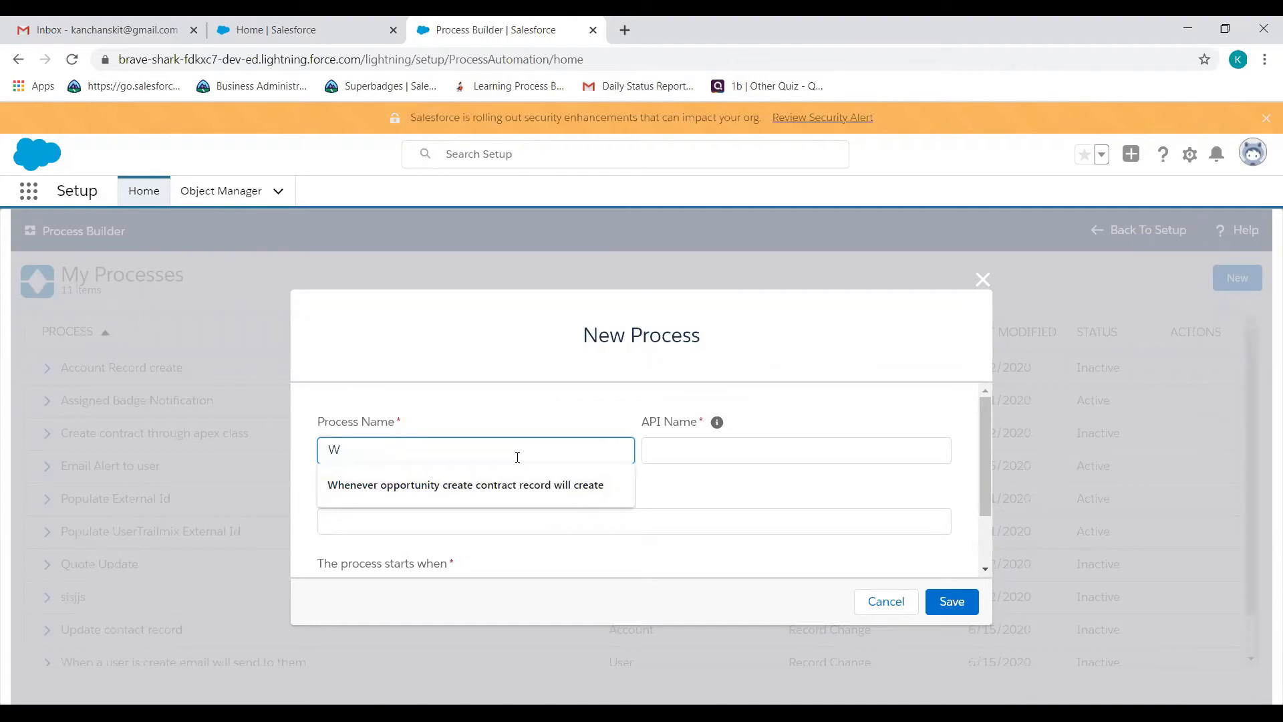
pyautogui.write('hen o')
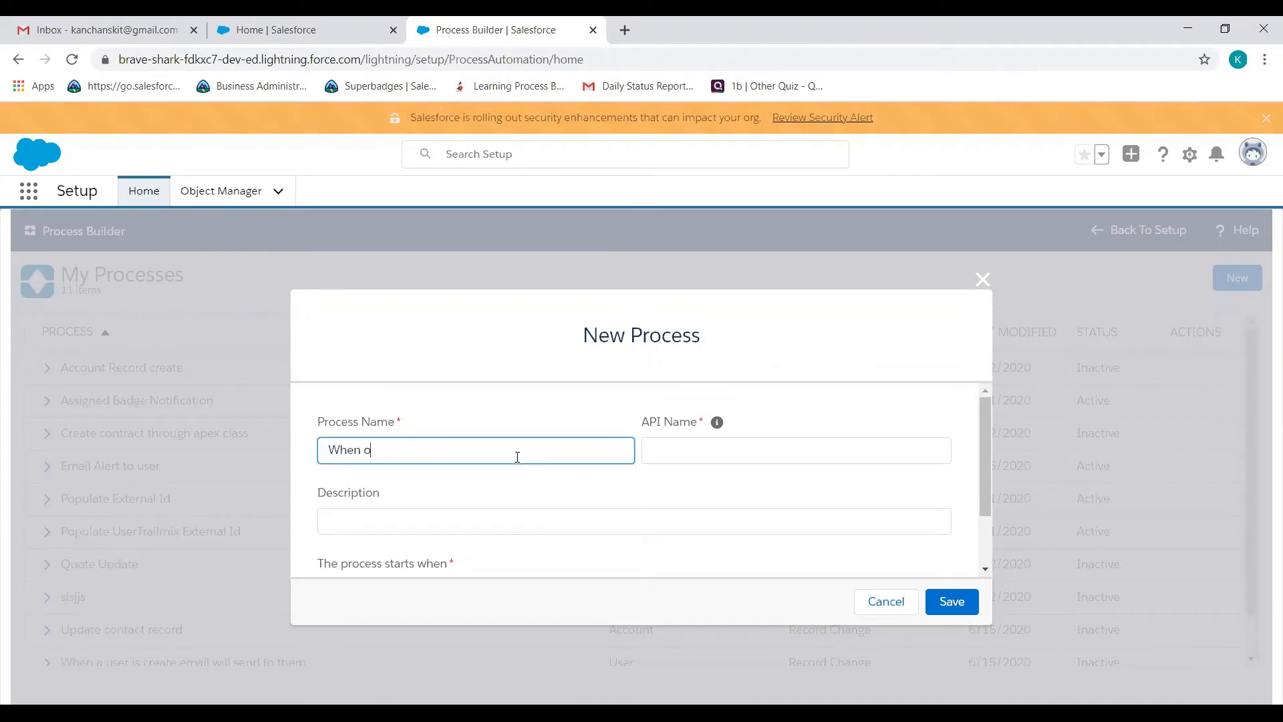
pyautogui.write('pport')
pyautogui.write('un')
pyautogui.write('ity')
pyautogui.write(' a')
pyautogui.write('moun')
pyautogui.write('t us')
pyautogui.press('BackSpace')
pyautogui.press('BackSpace')
pyautogui.press('BackSpace')
pyautogui.write('is 20000')
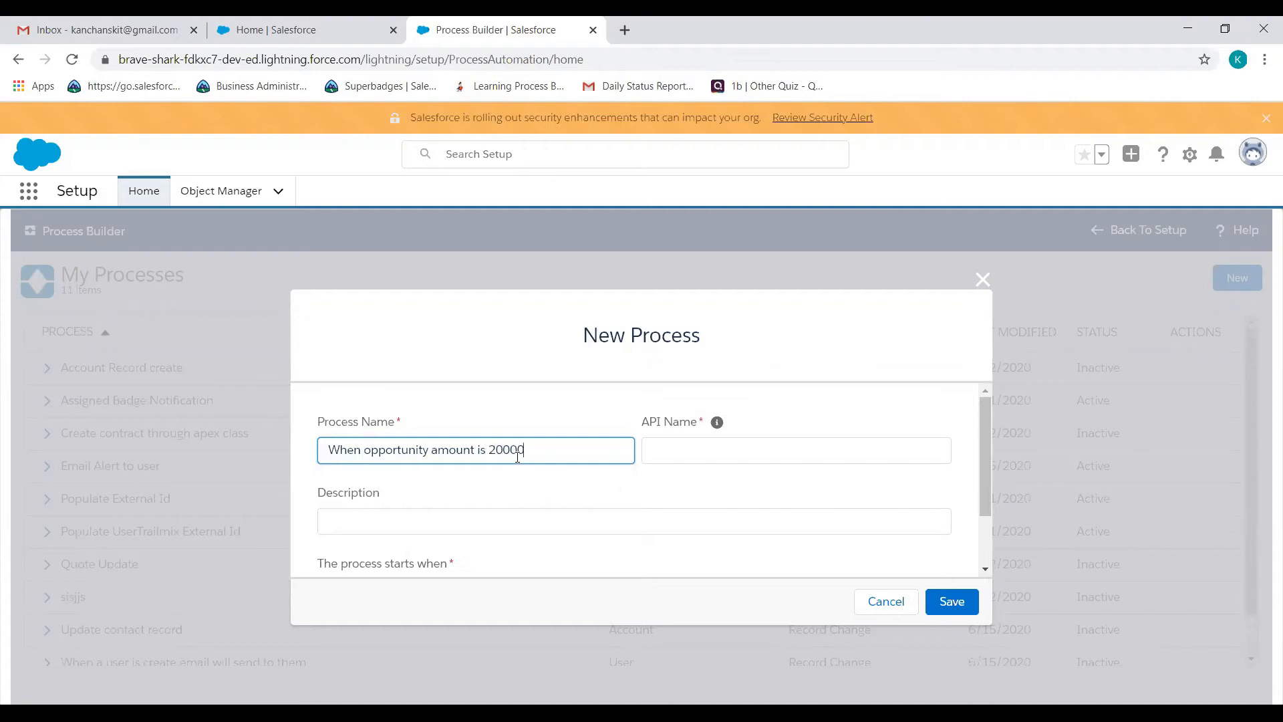
pyautogui.write(' then post ti')
pyautogui.press('BackSpace')
pyautogui.write('o chatter')
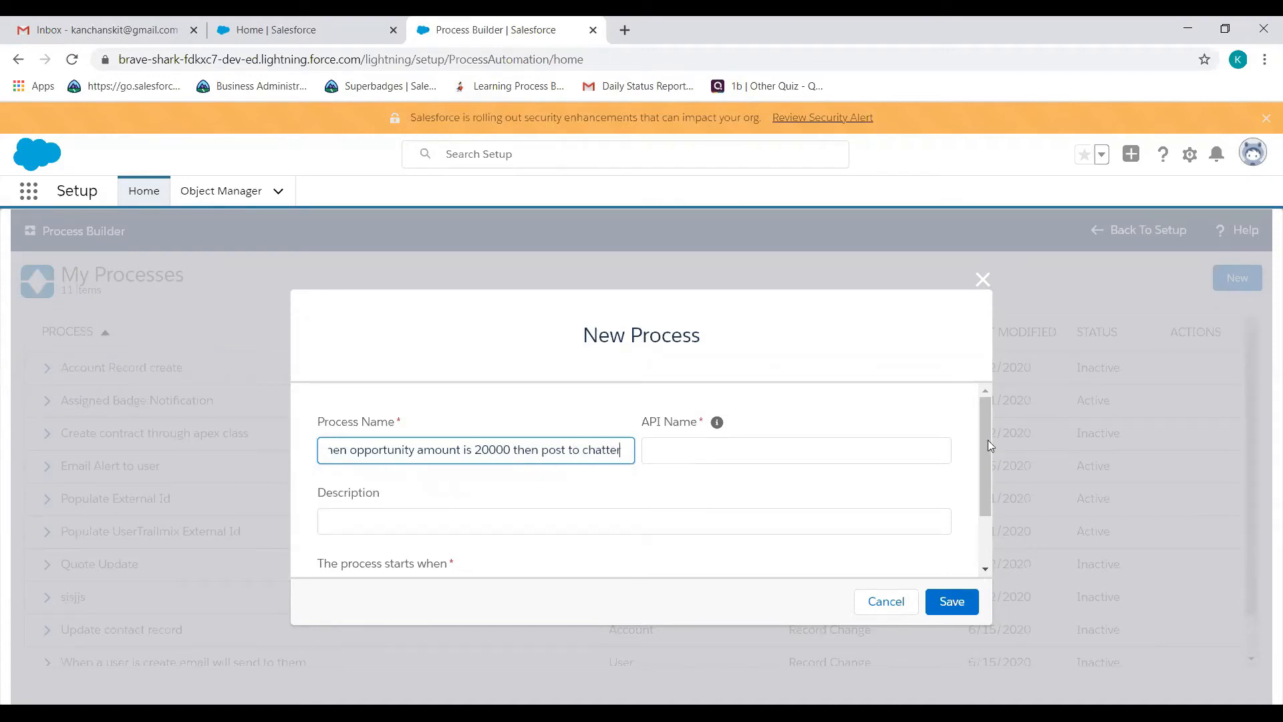
# Set the new process to start when a record changes, and save it
pyautogui.press('Tab')
pyautogui.scroll(-2, 670, 524)
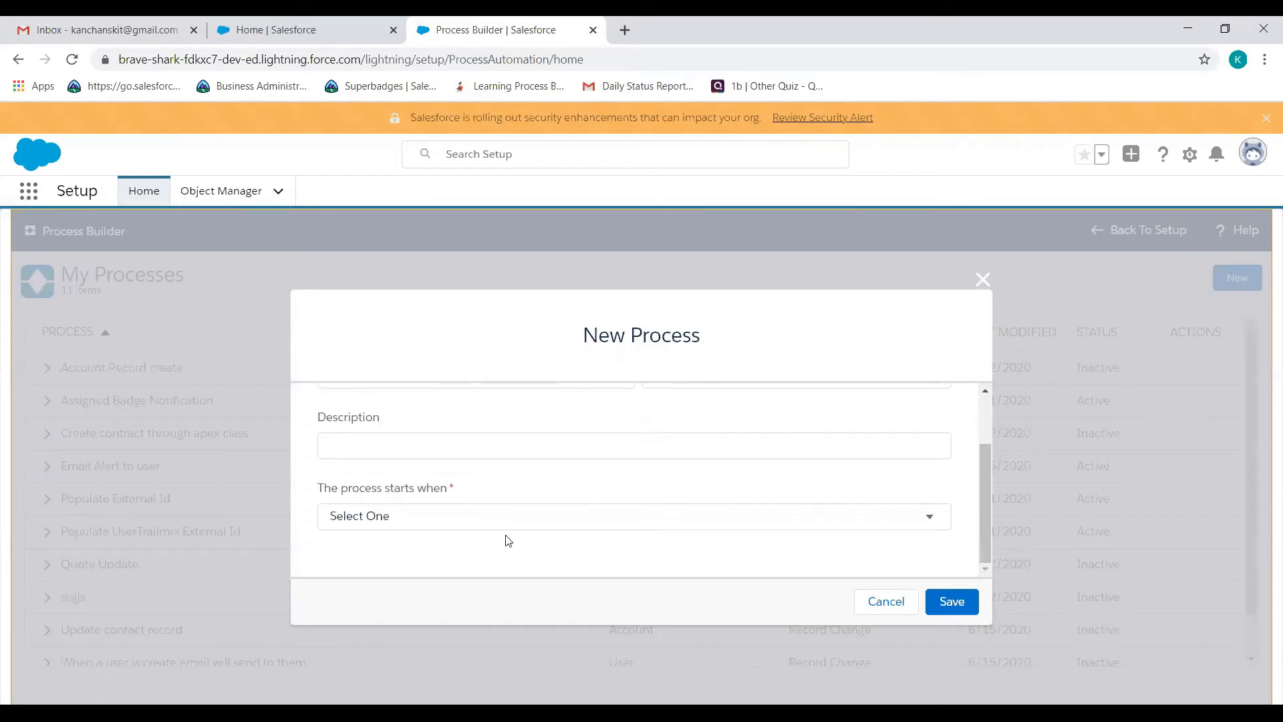
pyautogui.click(929, 516)
pyautogui.click(377, 554)
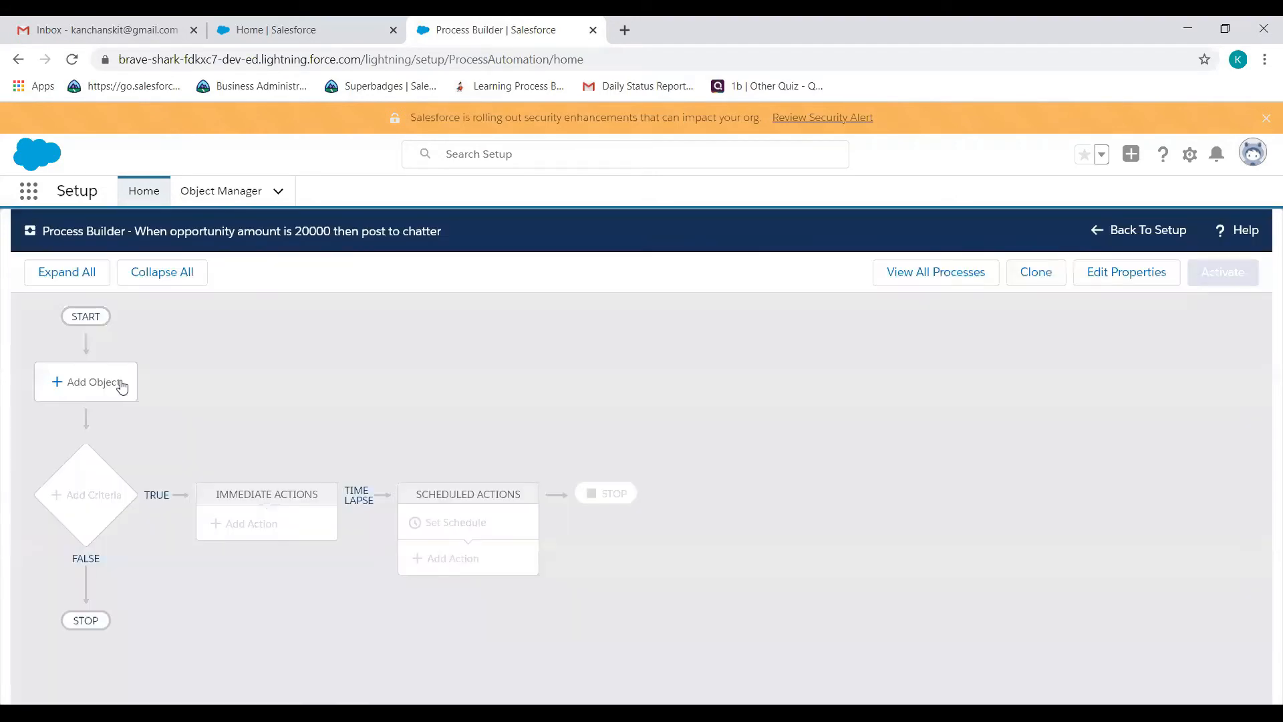
# Set the process object to Opportunity, starting when a record is created or edited, and save it
pyautogui.click(121, 386)
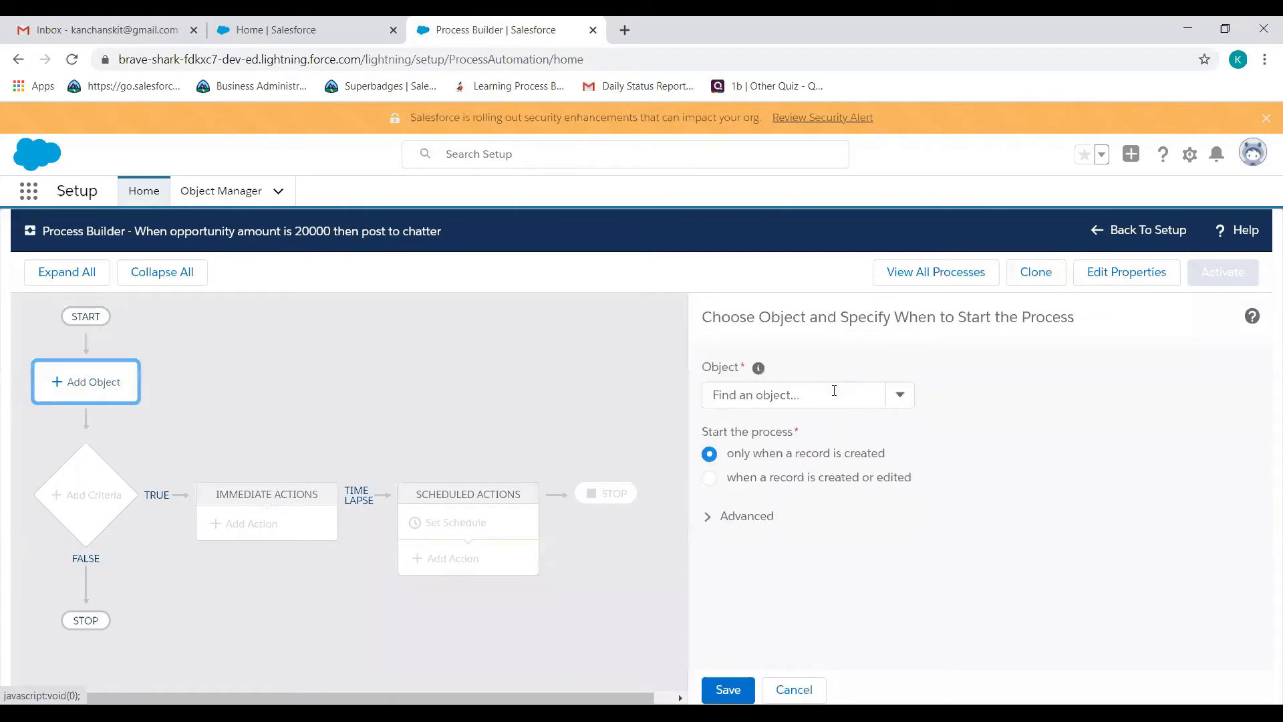
pyautogui.click(835, 392)
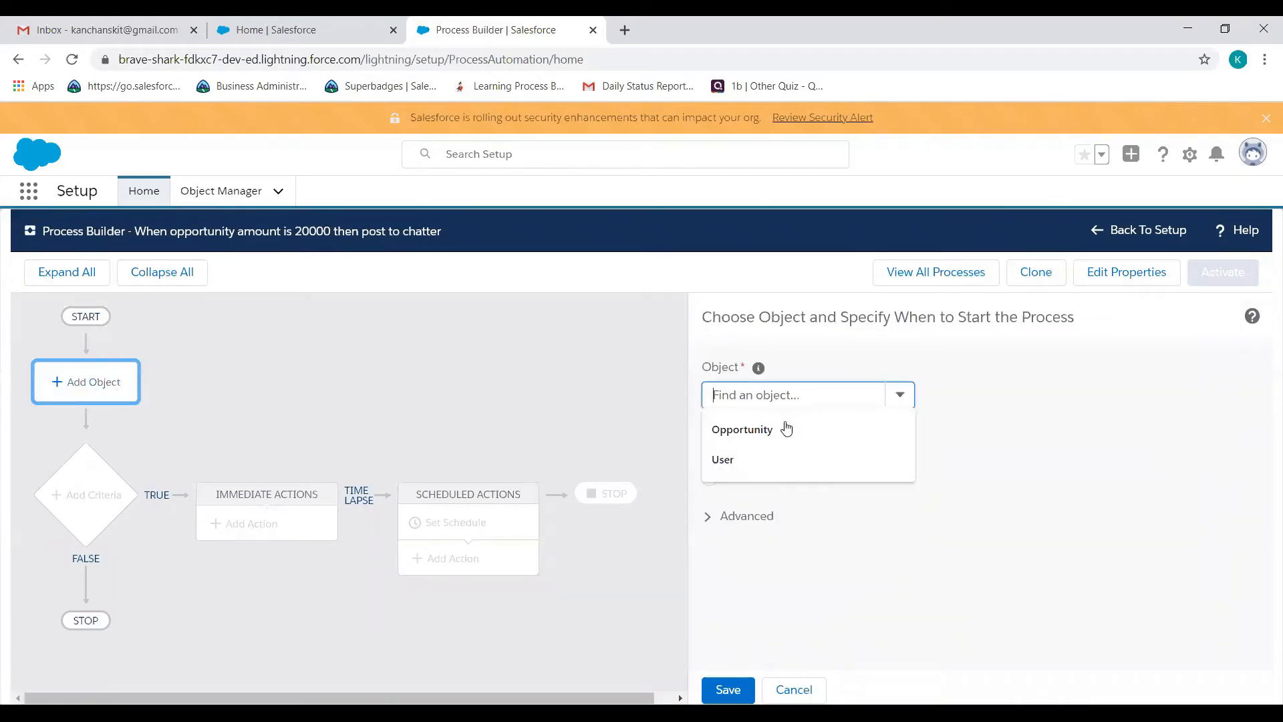
pyautogui.click(739, 431)
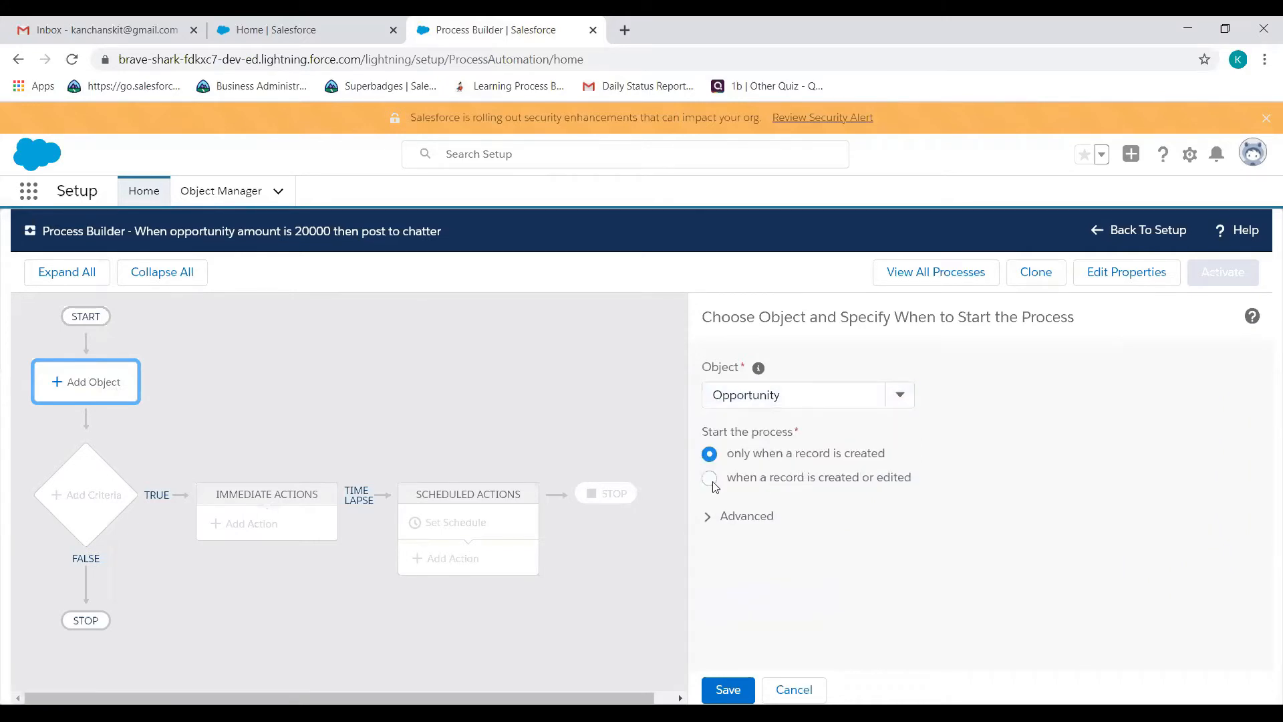
pyautogui.click(710, 479)
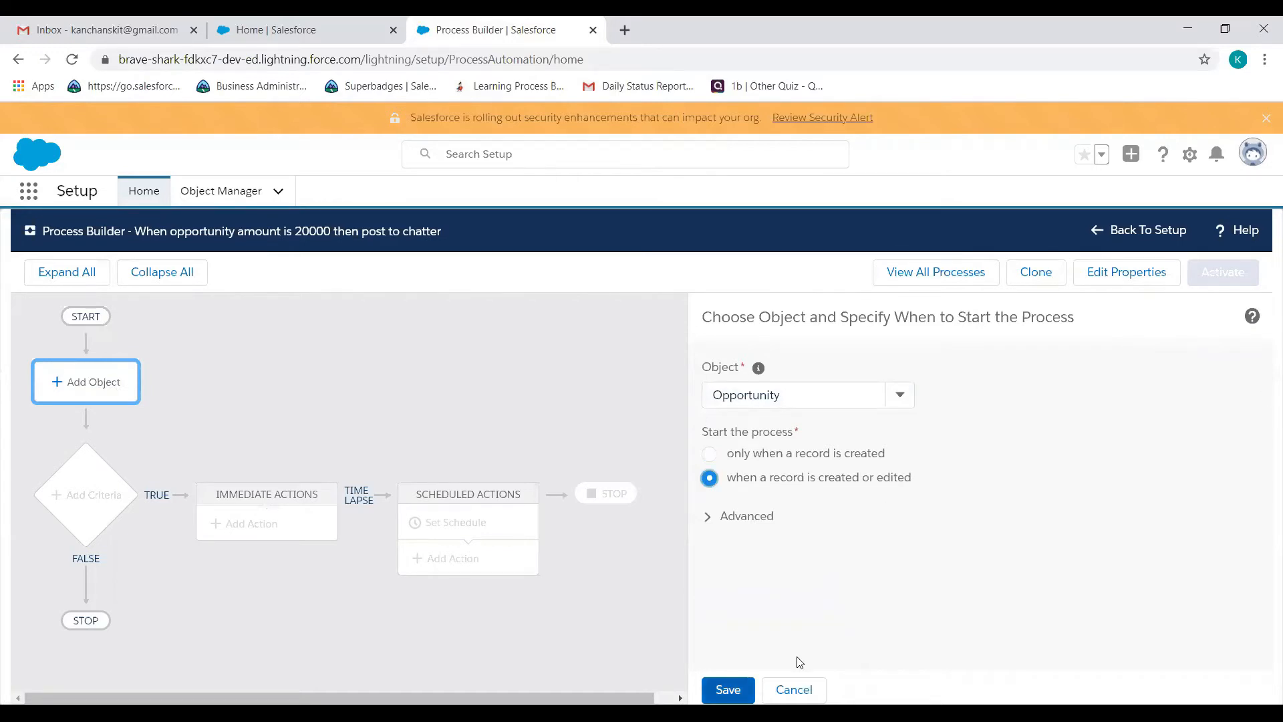
pyautogui.click(728, 690)
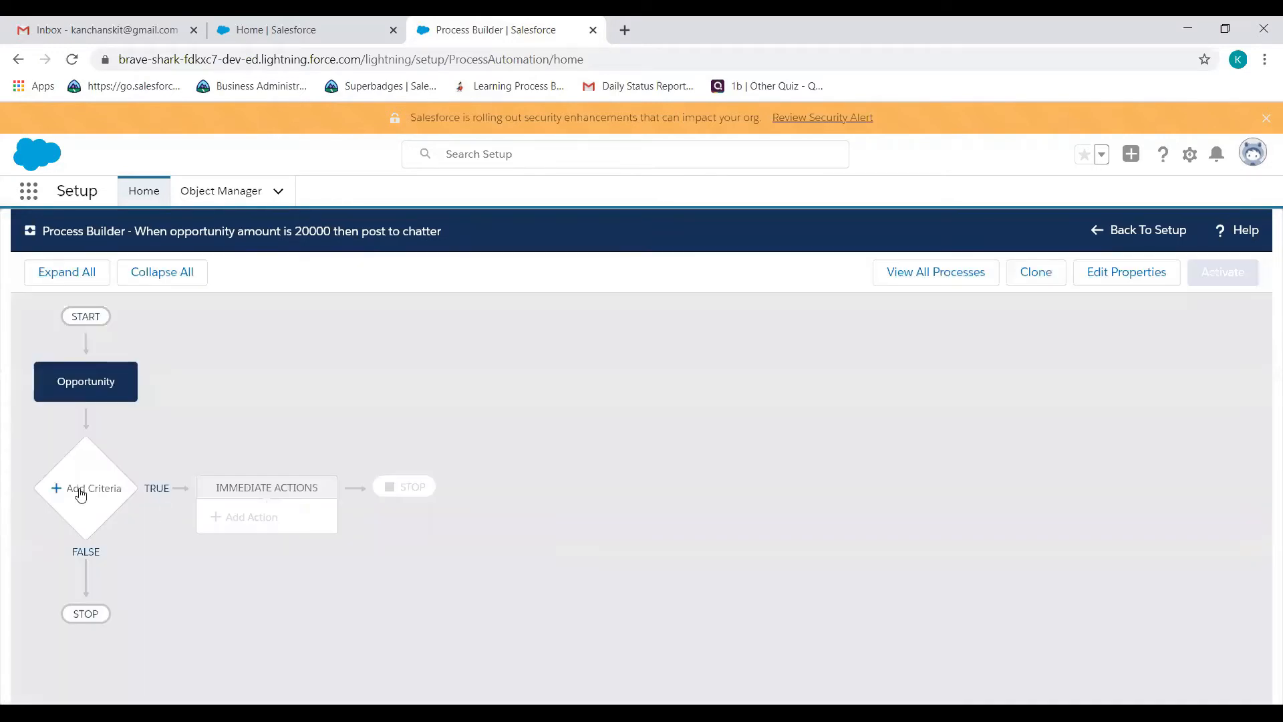
# Add a criteria node to the Opportunity process and name it "Post to chatter"
pyautogui.click(170, 488)
pyautogui.click(721, 389)
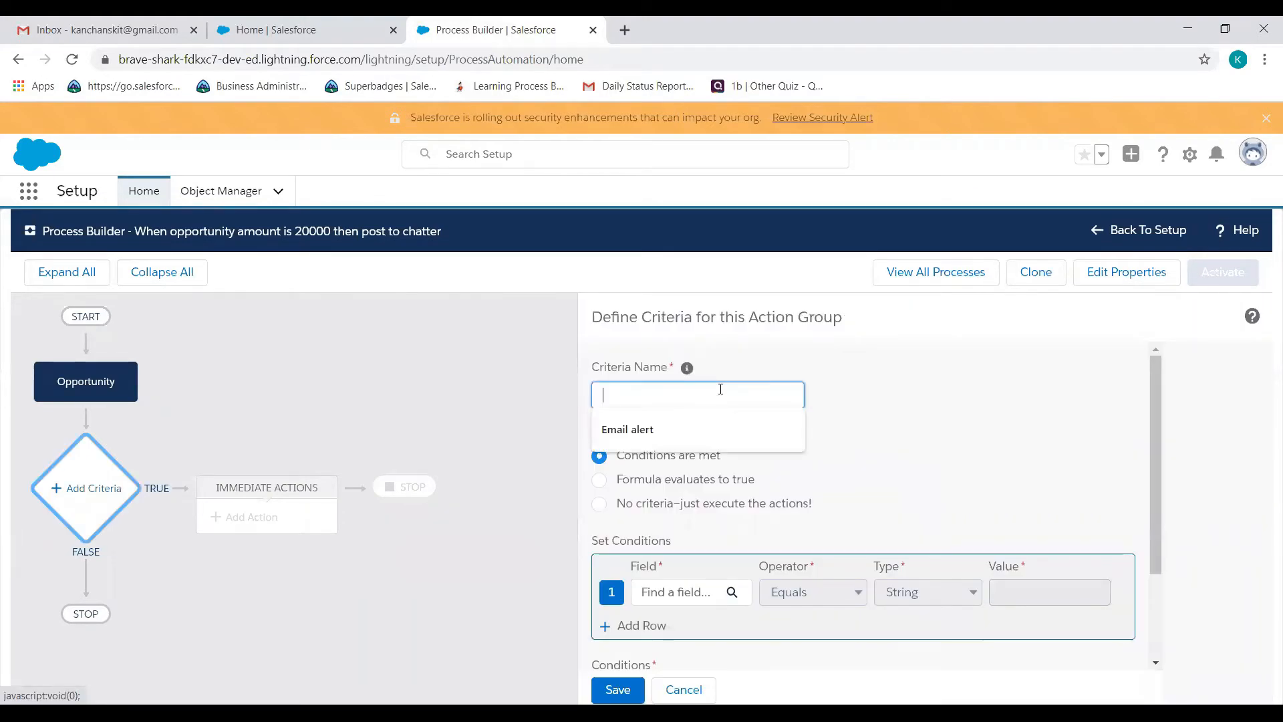
pyautogui.write('Pos')
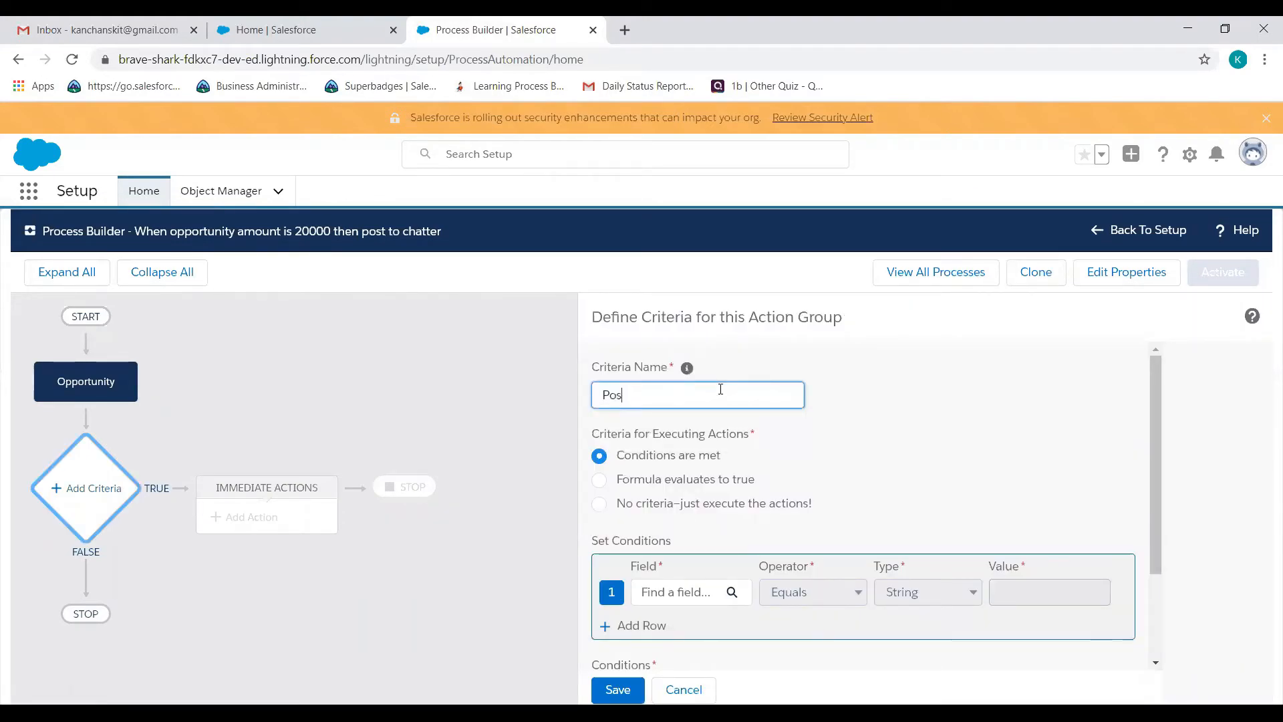
pyautogui.write('t to')
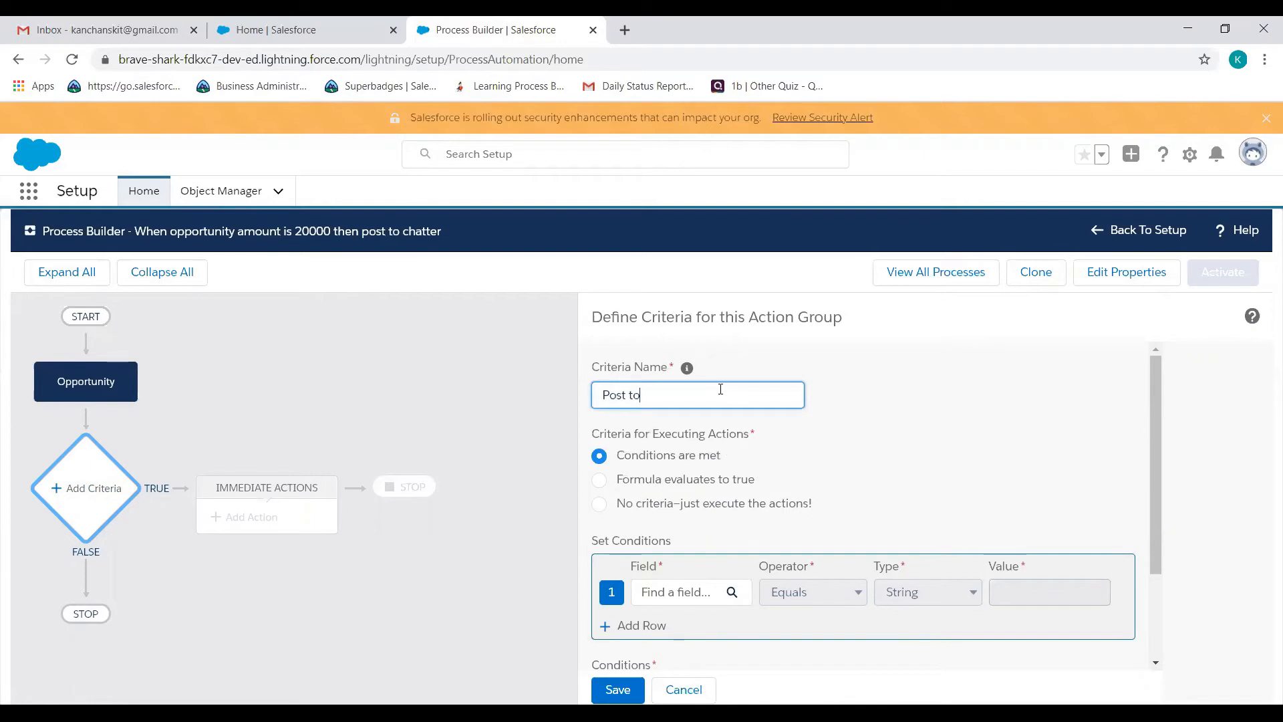
pyautogui.write(' chatter')
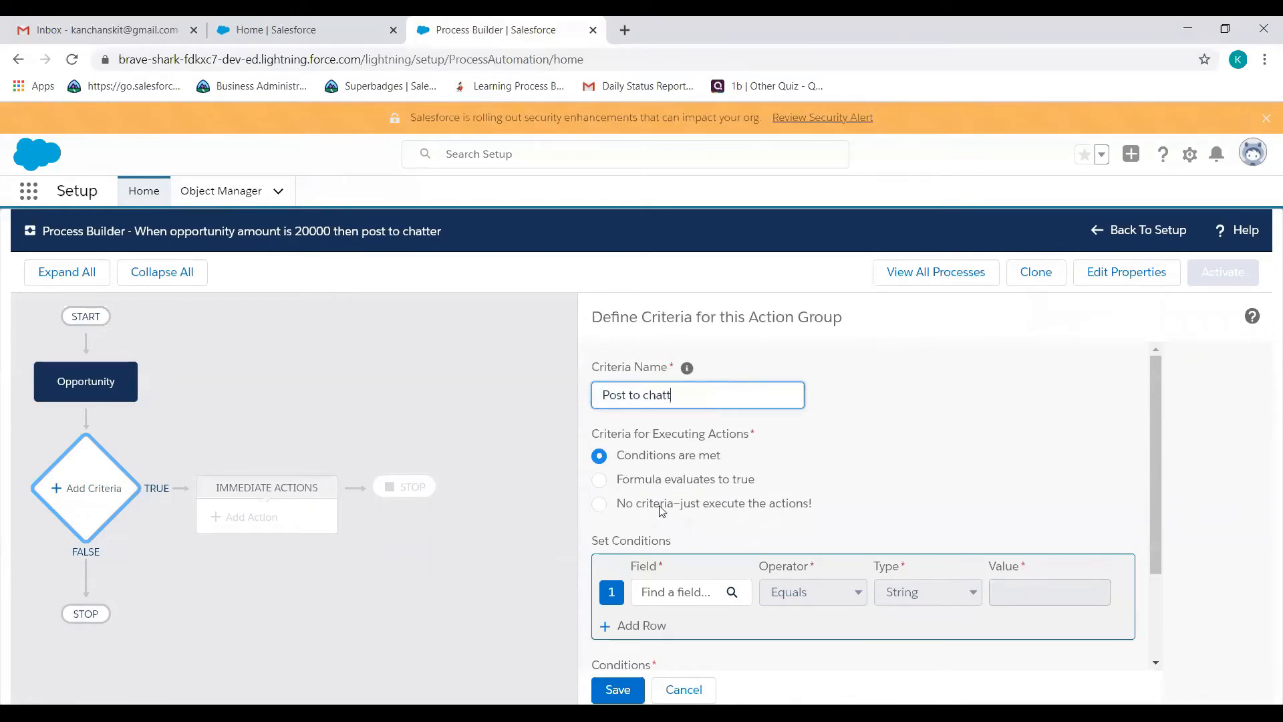
# Define the criteria's condition so that the Opportunity Amount field equals the currency value 20000
pyautogui.click(673, 595)
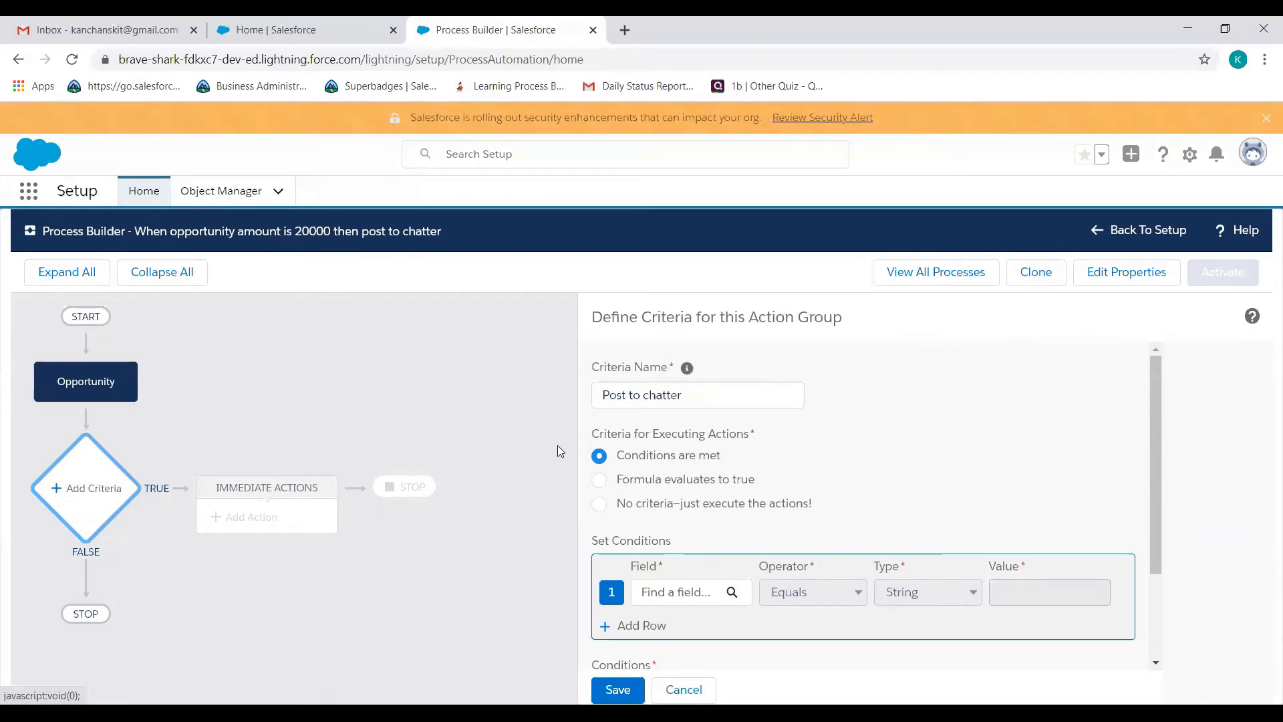
pyautogui.write('Am')
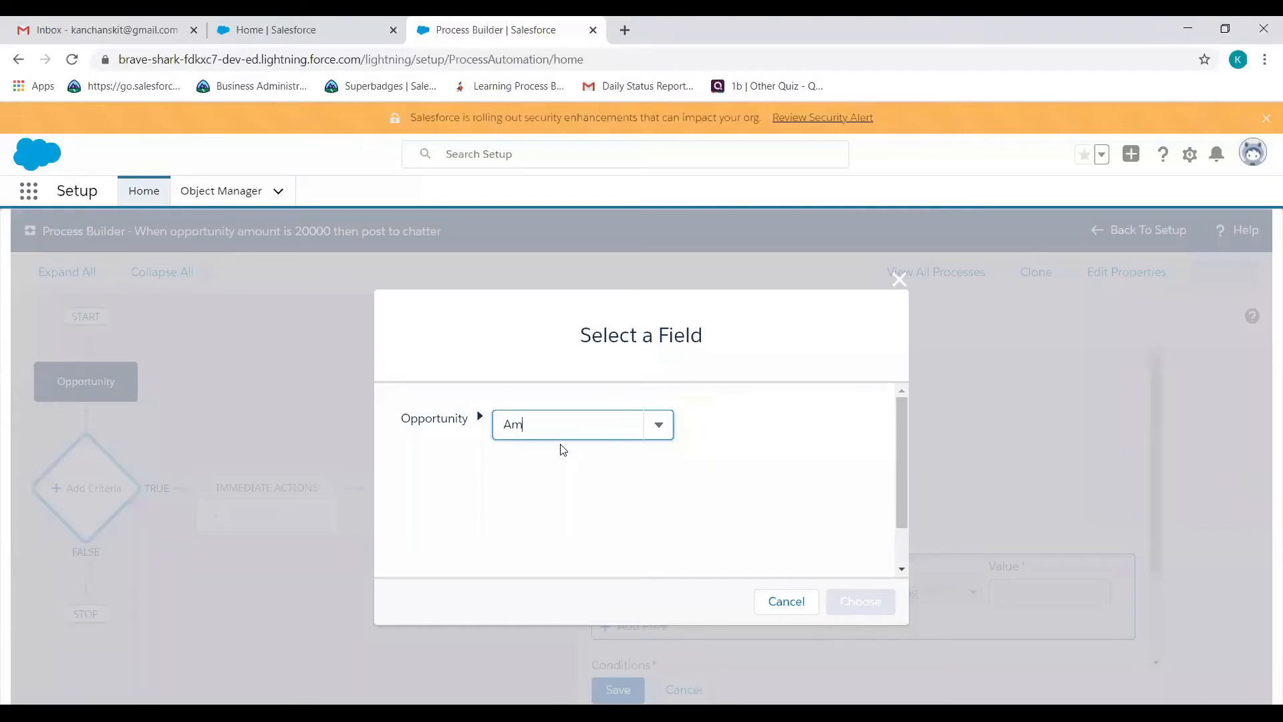
pyautogui.write('ou')
pyautogui.click(519, 450)
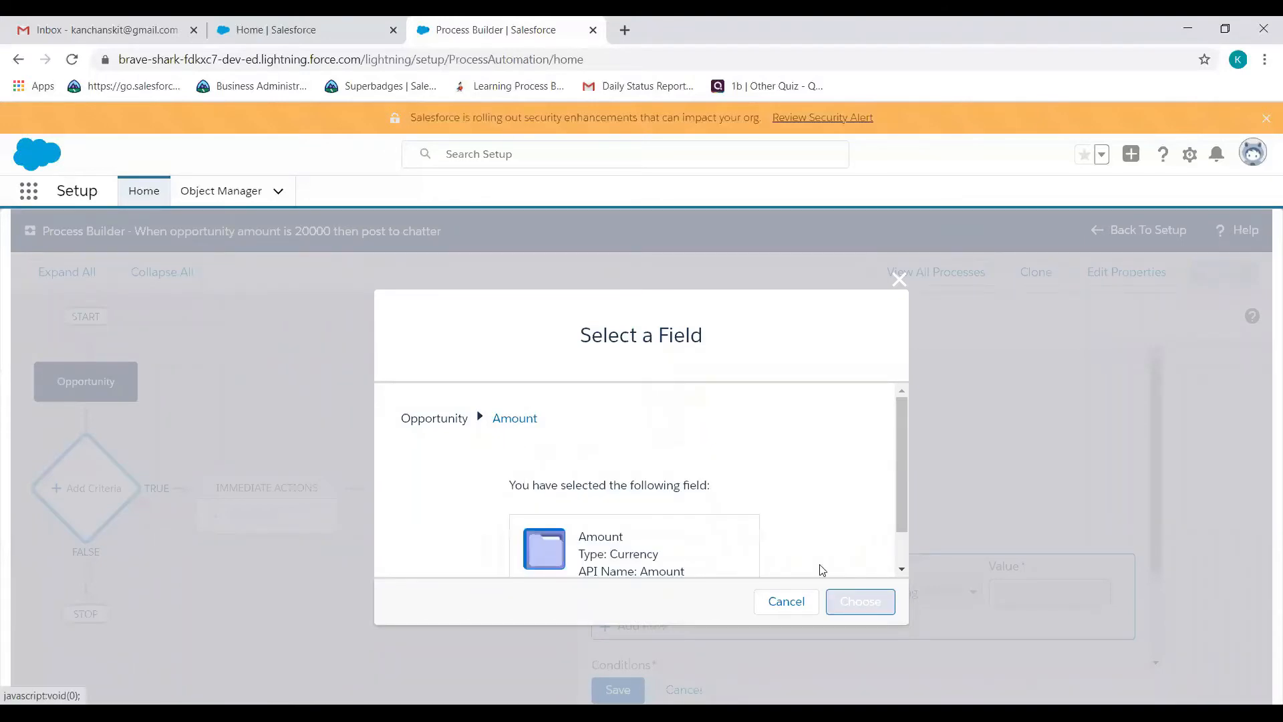
pyautogui.click(848, 599)
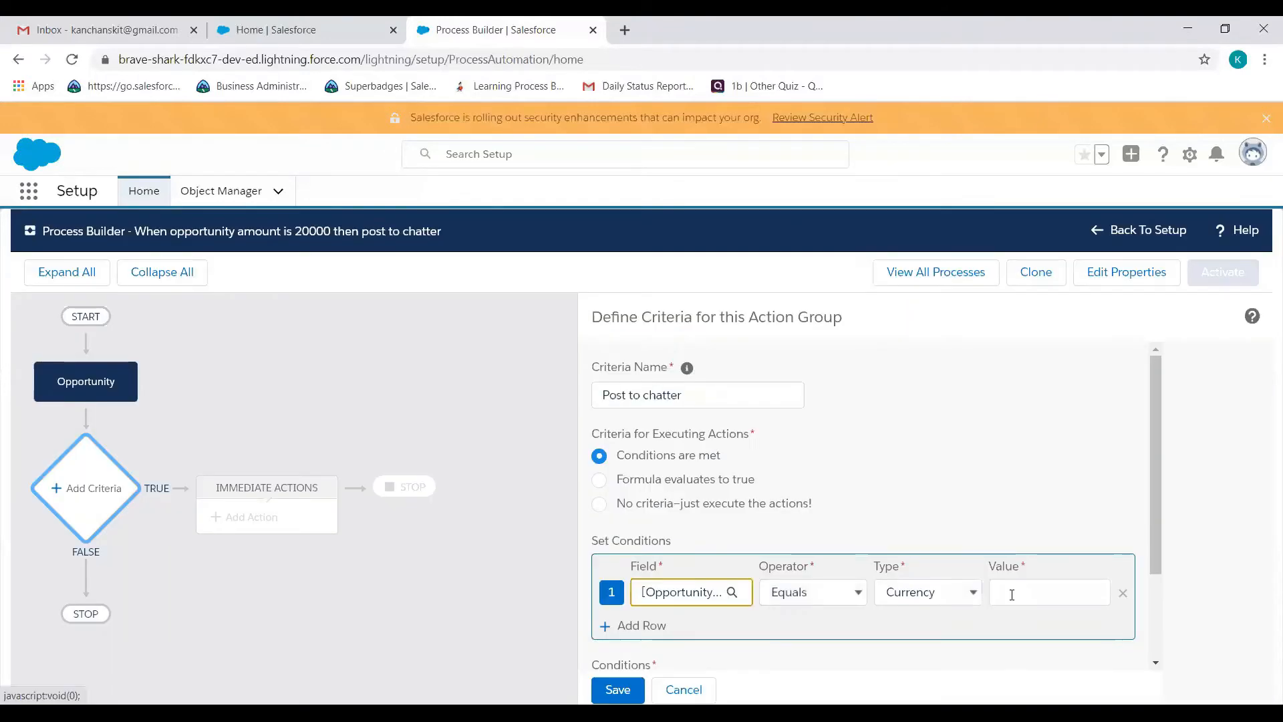
pyautogui.click(1012, 594)
pyautogui.write('20000')
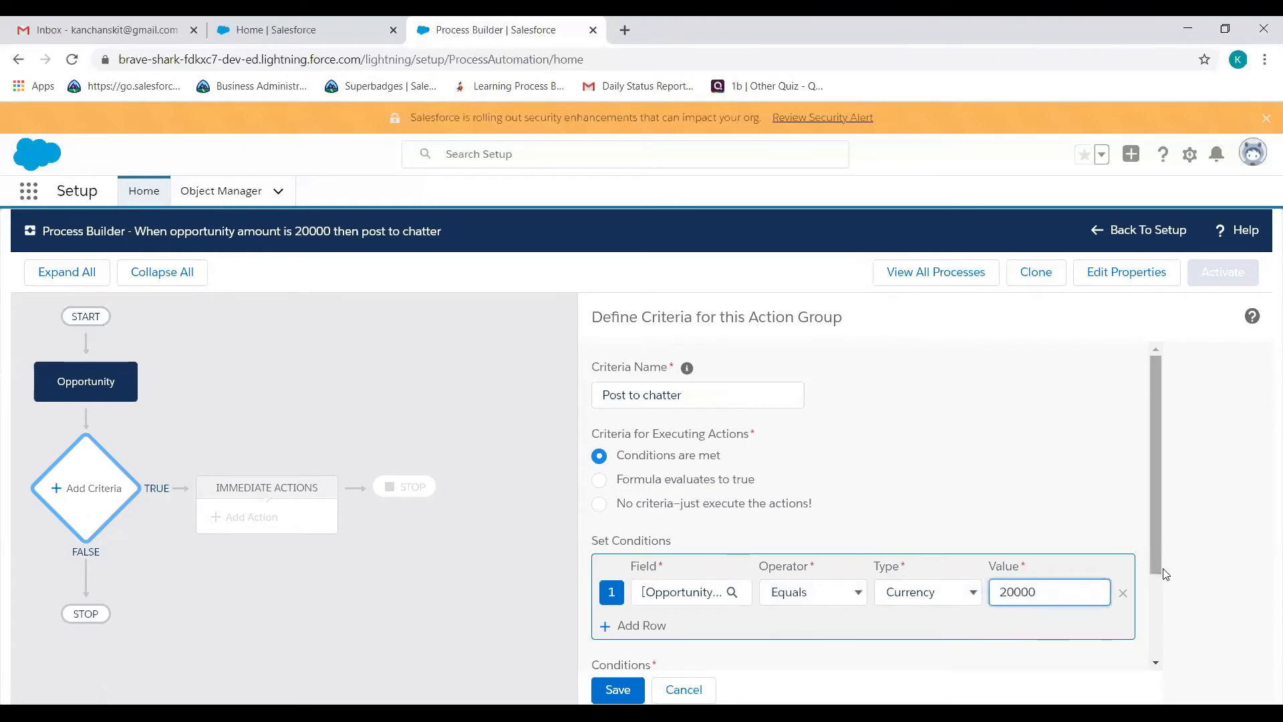
# Expand the advanced options of the "Post to chatter" criteria and save the criteria
pyautogui.scroll(-2, 655, 586)
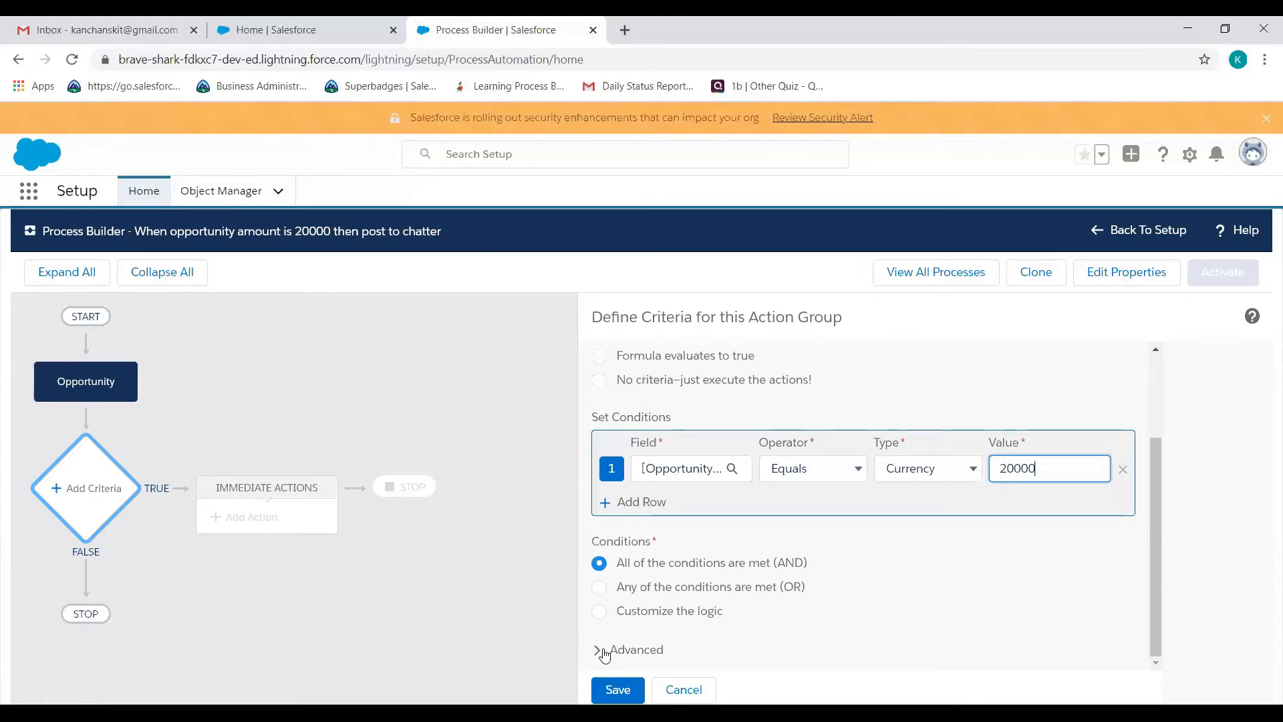
pyautogui.click(599, 648)
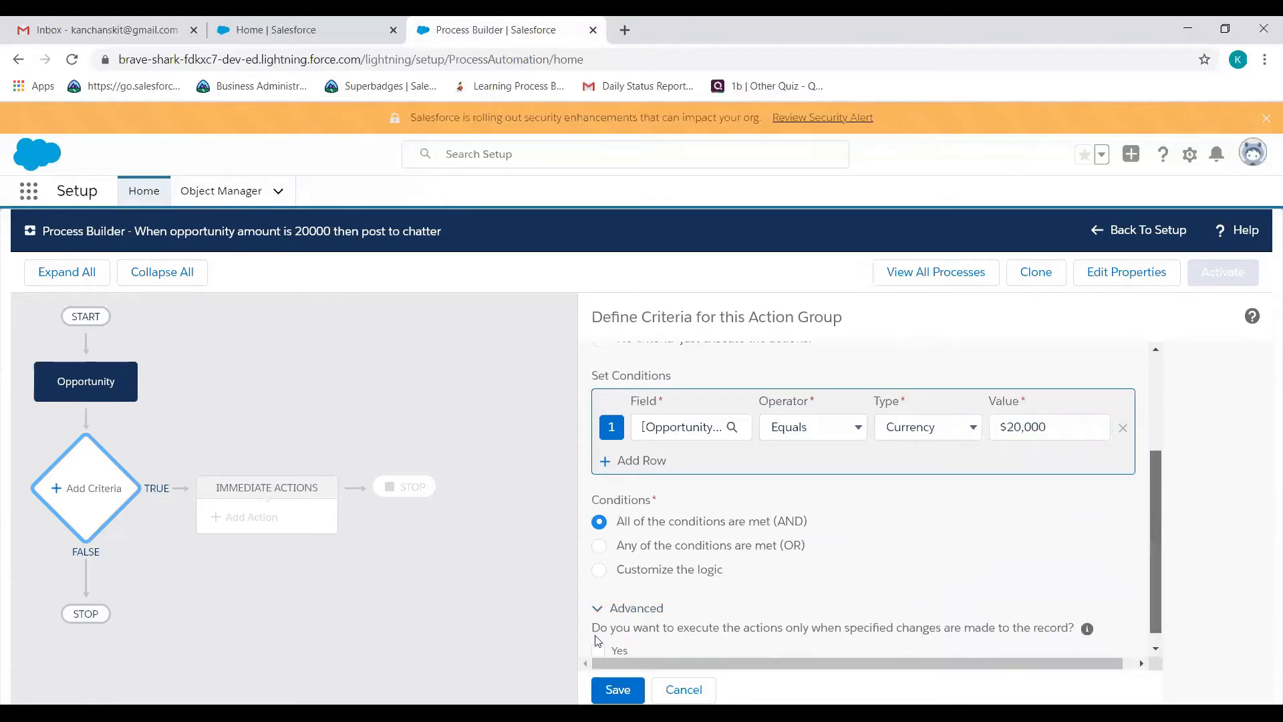
pyautogui.scroll(-1, 599, 643)
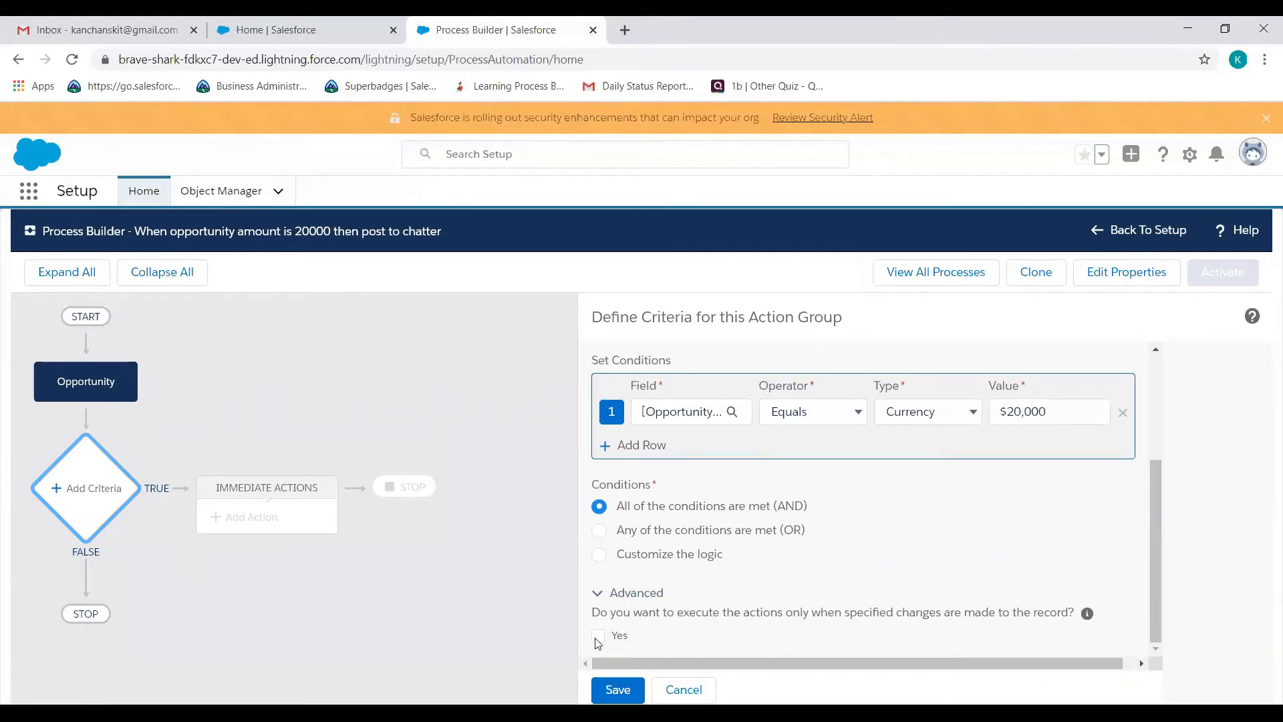
pyautogui.click(617, 676)
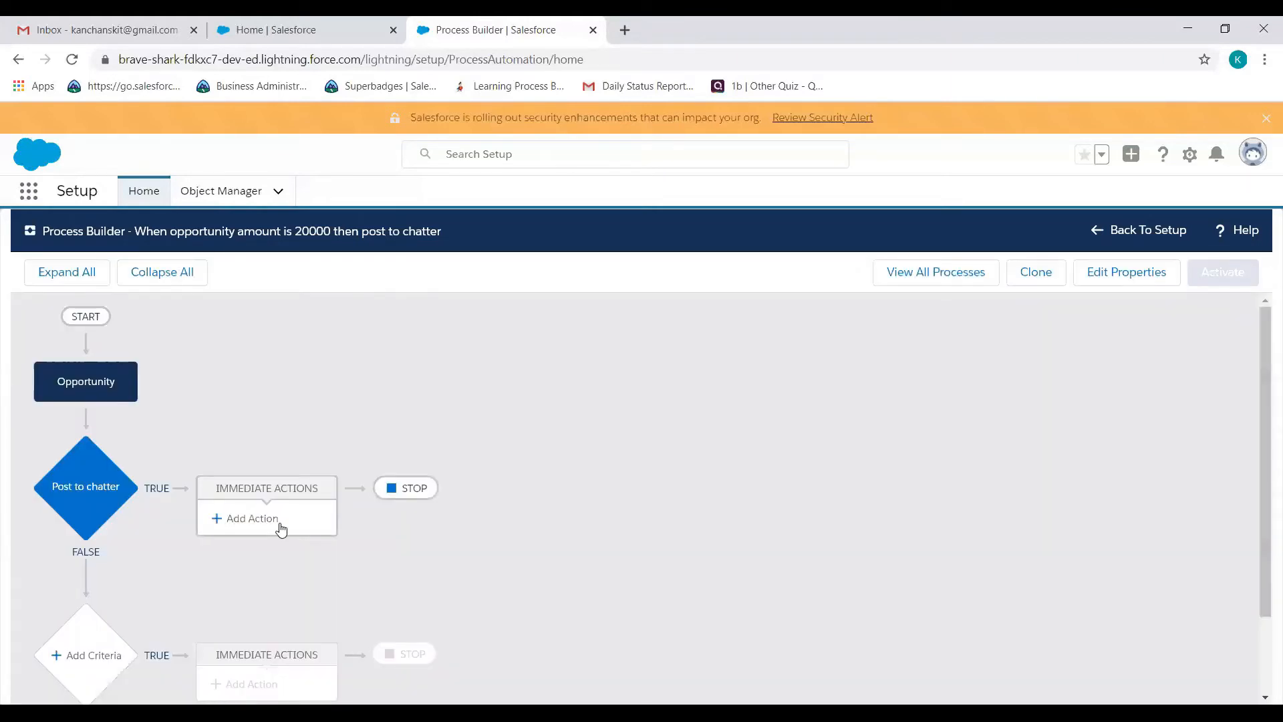
# Add an immediate Post to Chatter action named "Post to chatter action" that posts to a Chatter Group
pyautogui.click(280, 528)
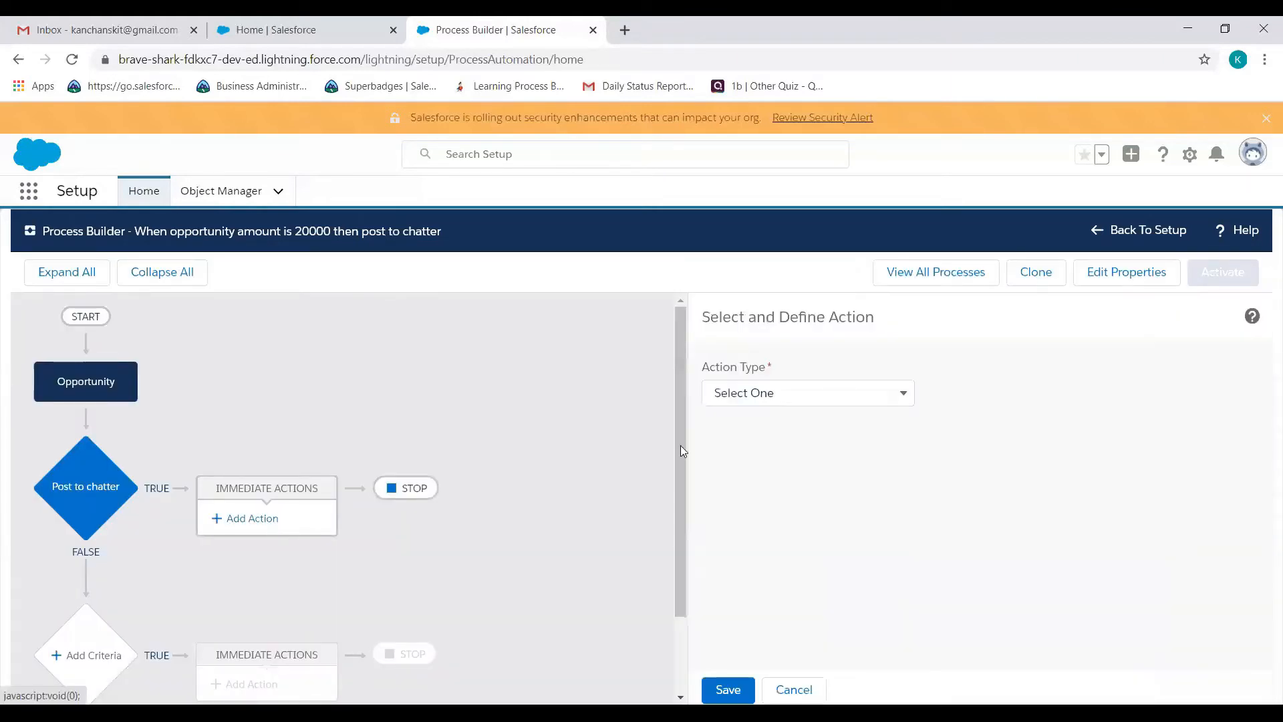
pyautogui.click(768, 394)
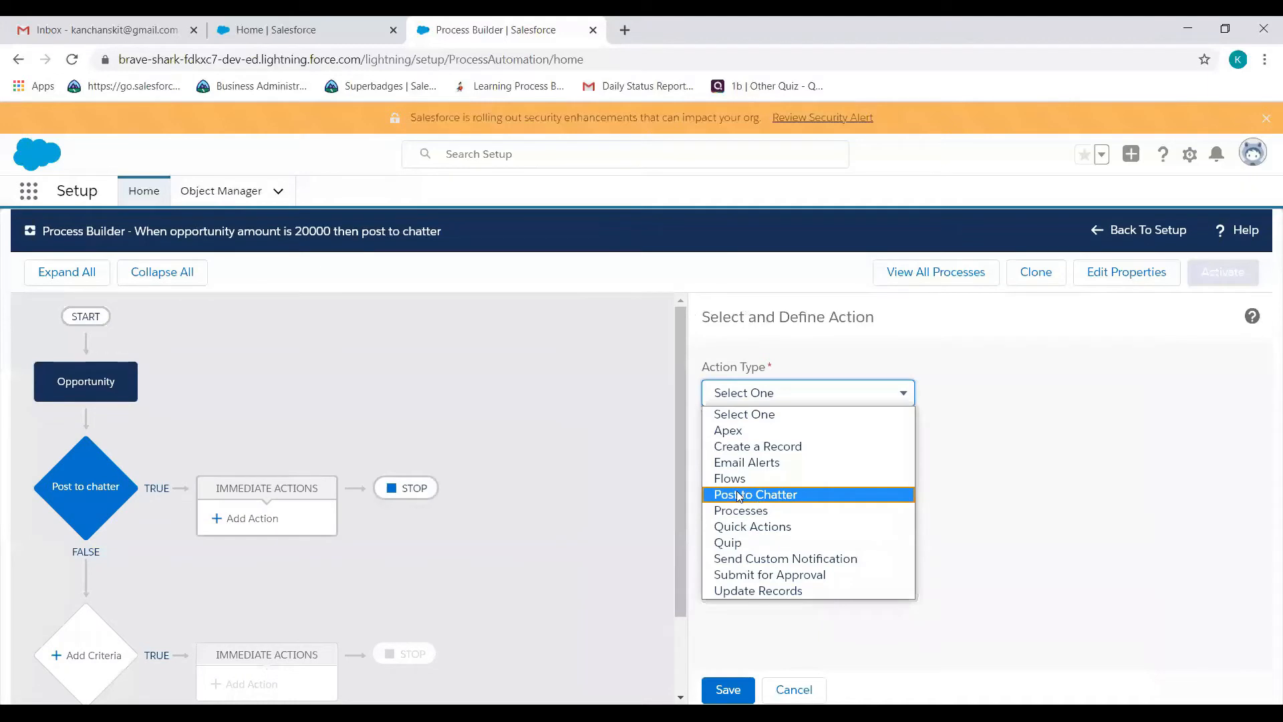
pyautogui.click(758, 498)
pyautogui.click(760, 471)
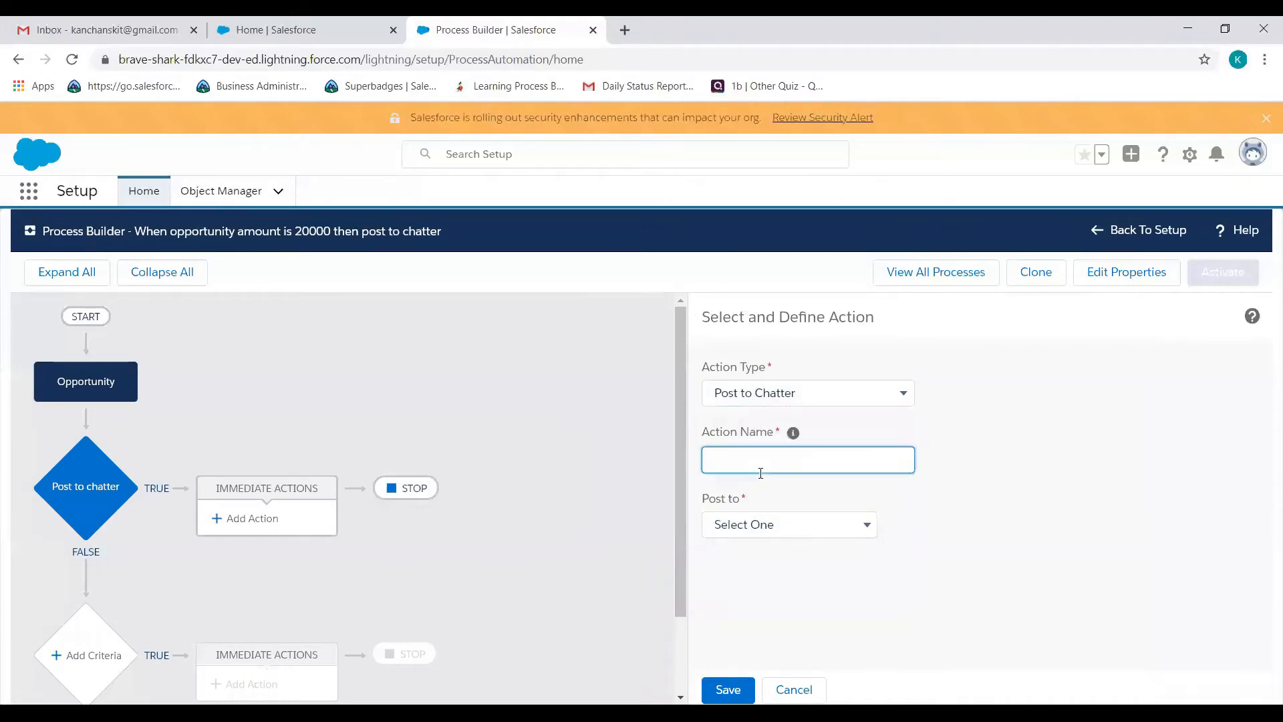
pyautogui.write('Post to chatter action')
pyautogui.click(782, 535)
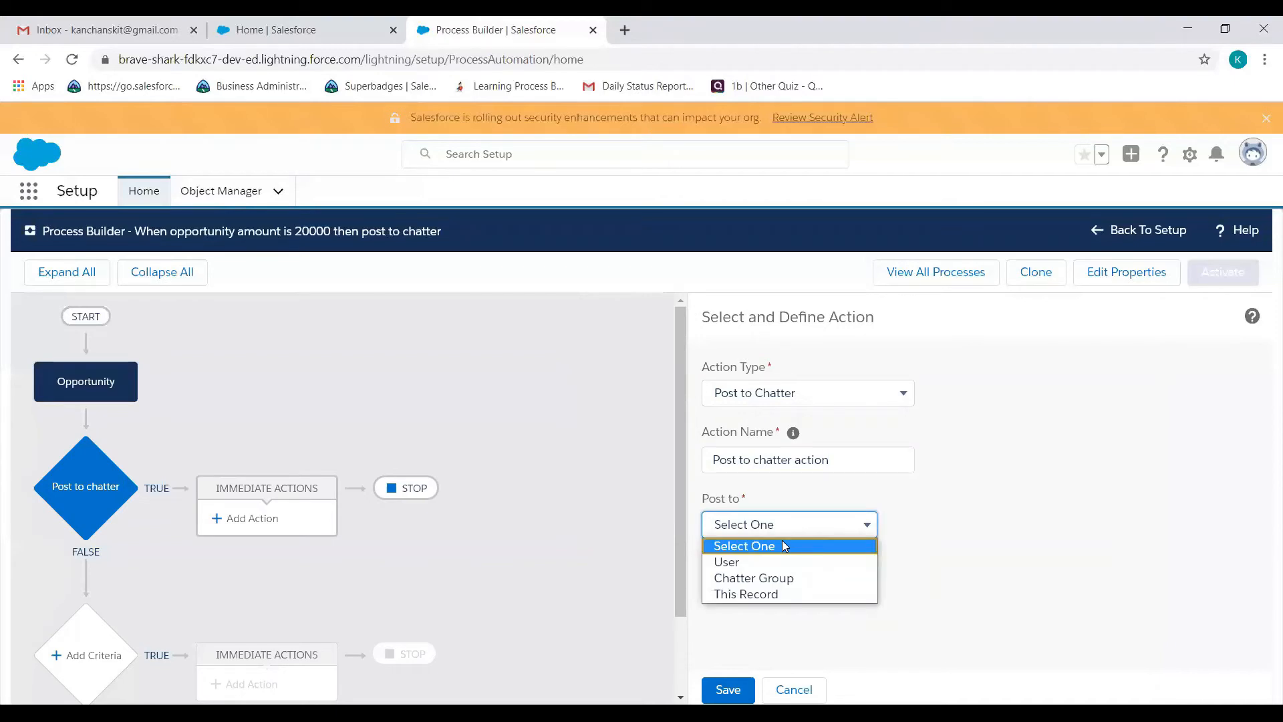
pyautogui.click(772, 579)
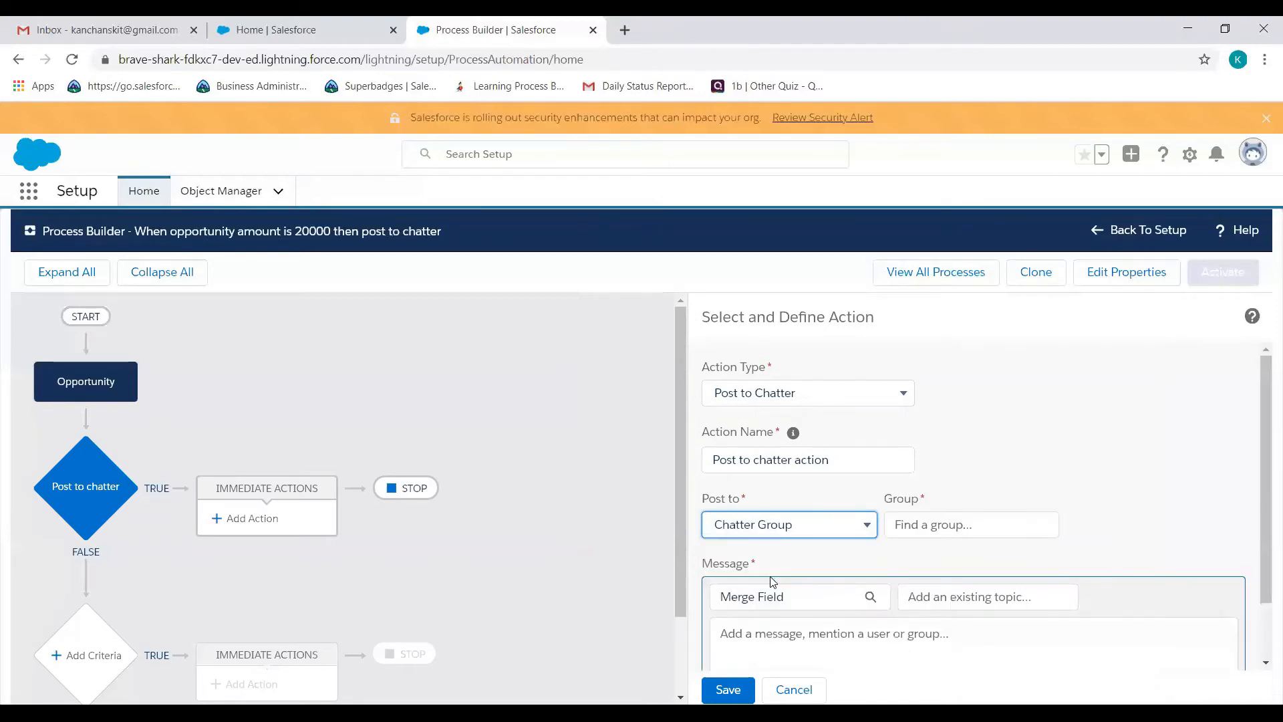
pyautogui.click(976, 530)
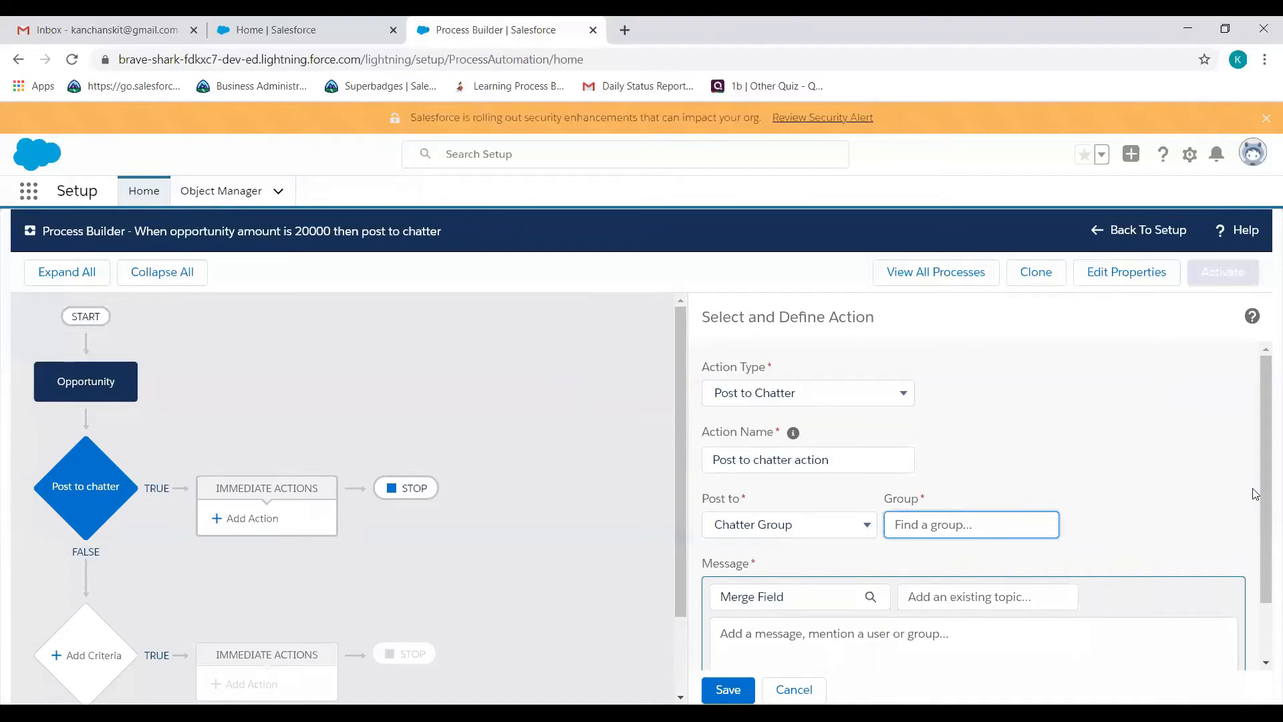
pyautogui.scroll(-1, 1136, 302)
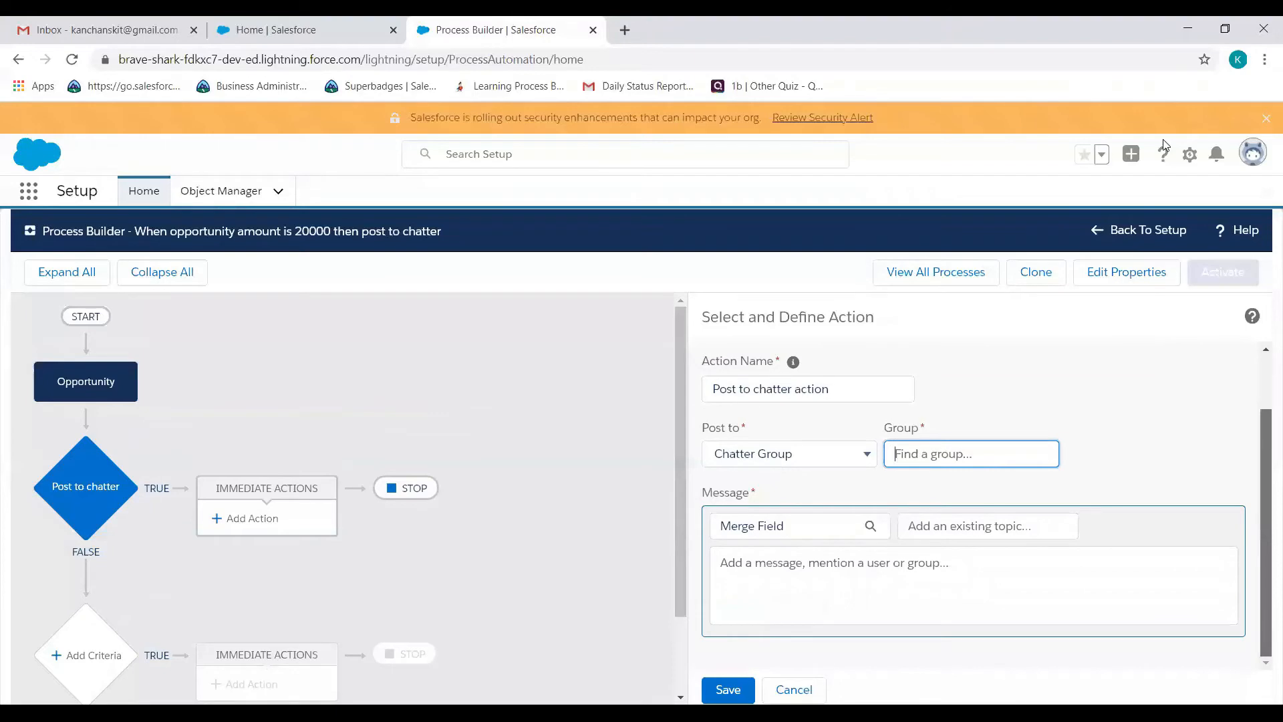
# Find Groups through an app search in a separate browser tab and view the Edge Communications Customer Support group
pyautogui.click(1188, 160)
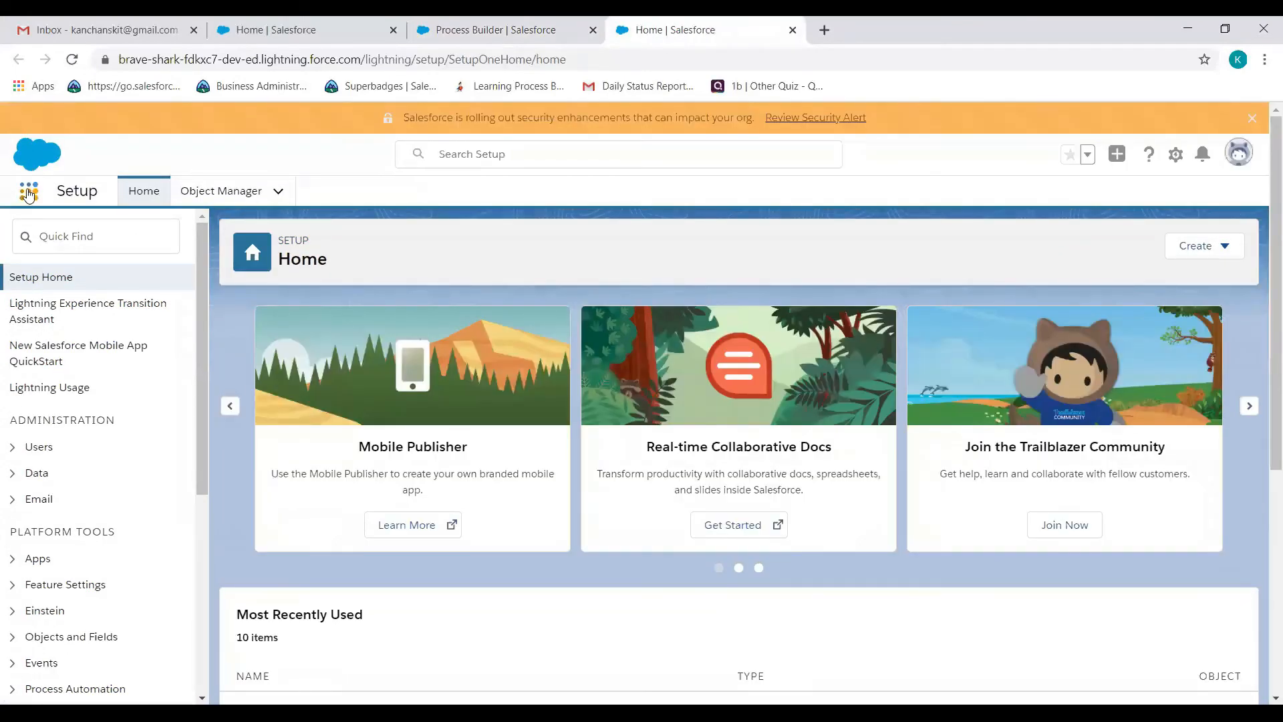
pyautogui.click(28, 193)
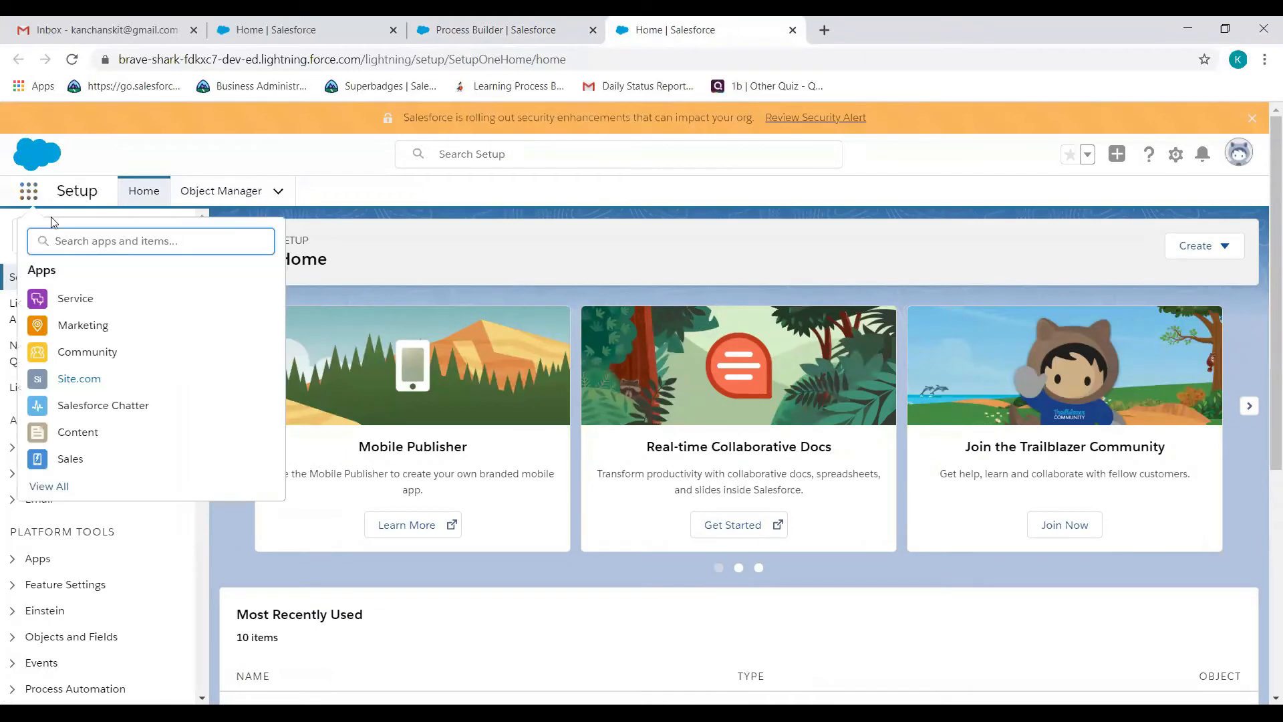
pyautogui.click(52, 218)
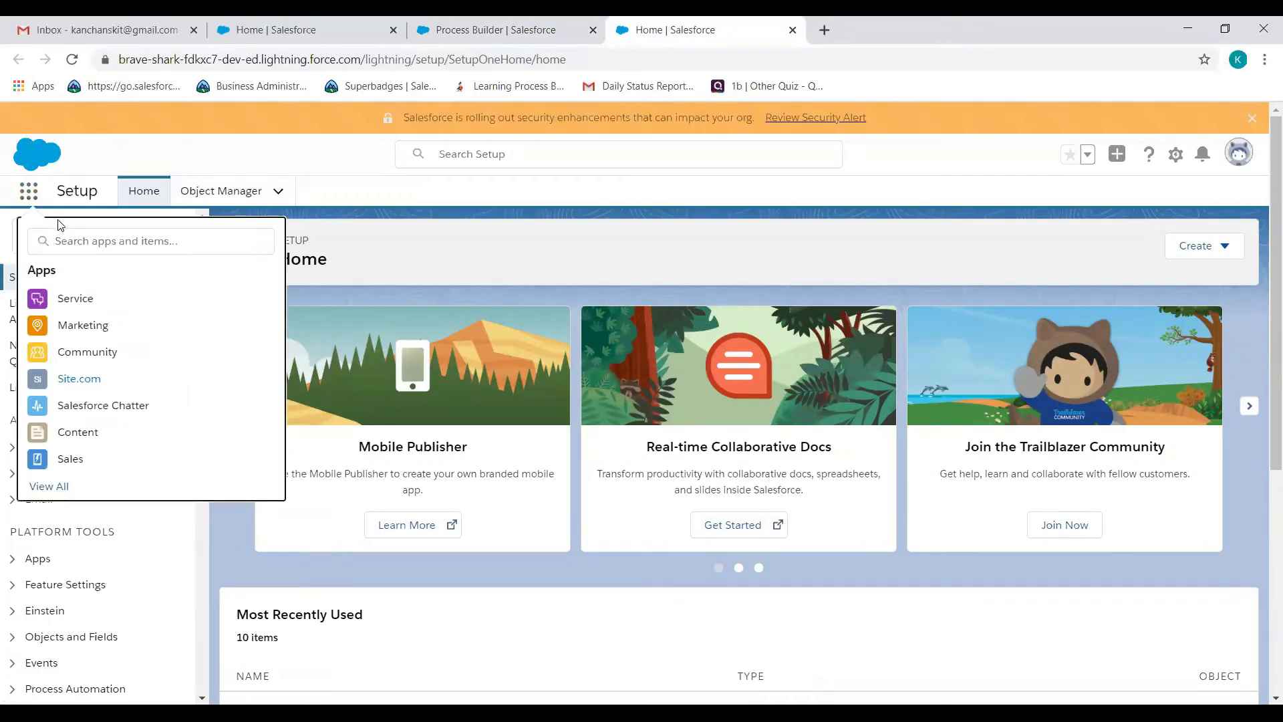
pyautogui.click(82, 242)
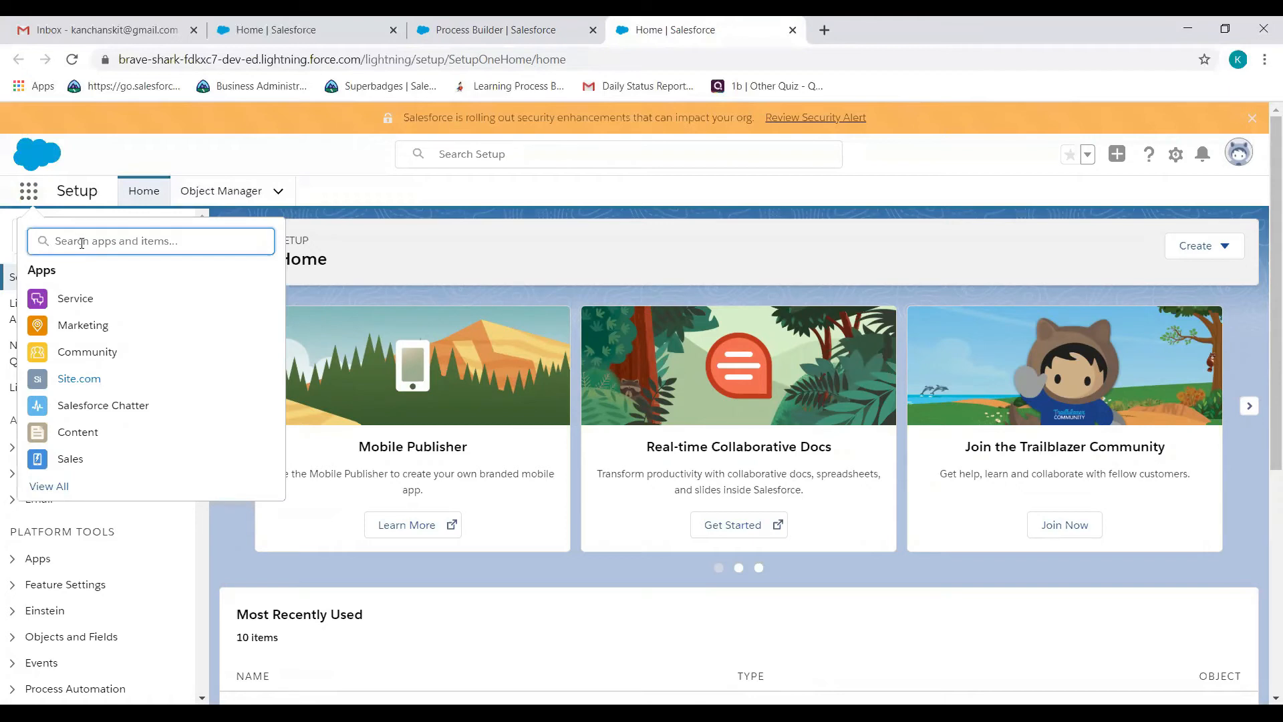
pyautogui.write('group')
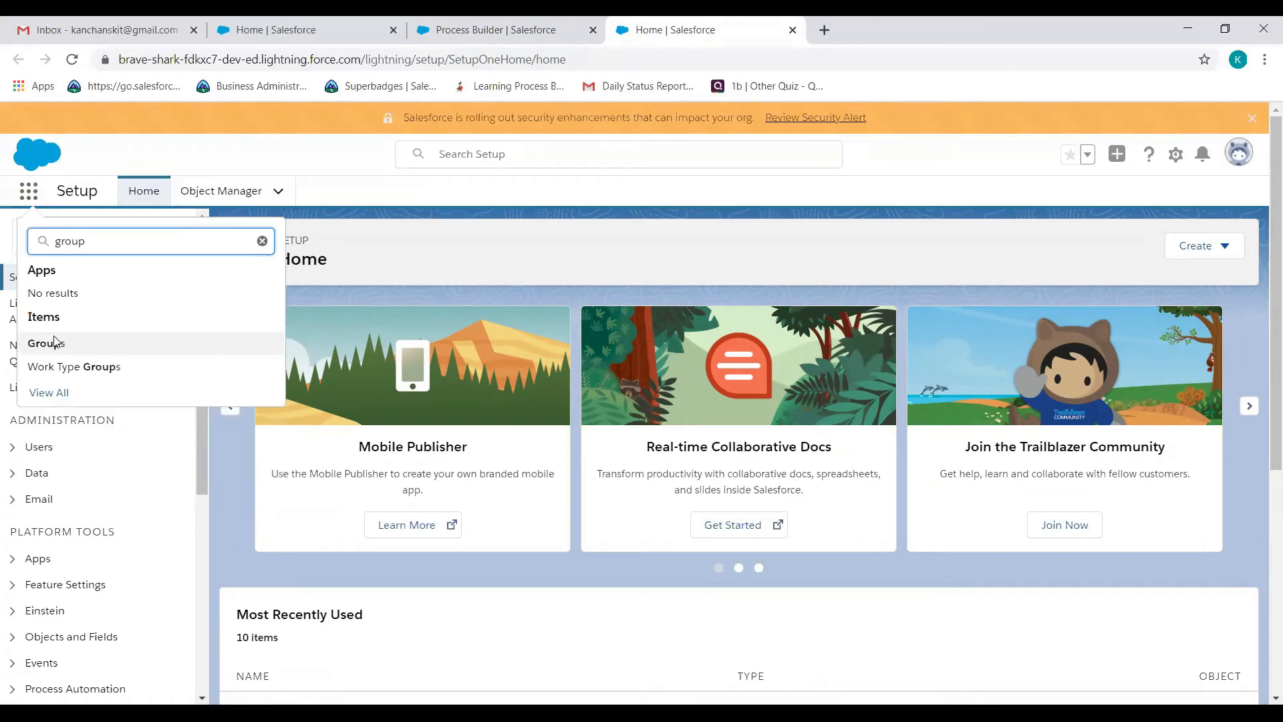
pyautogui.click(55, 342)
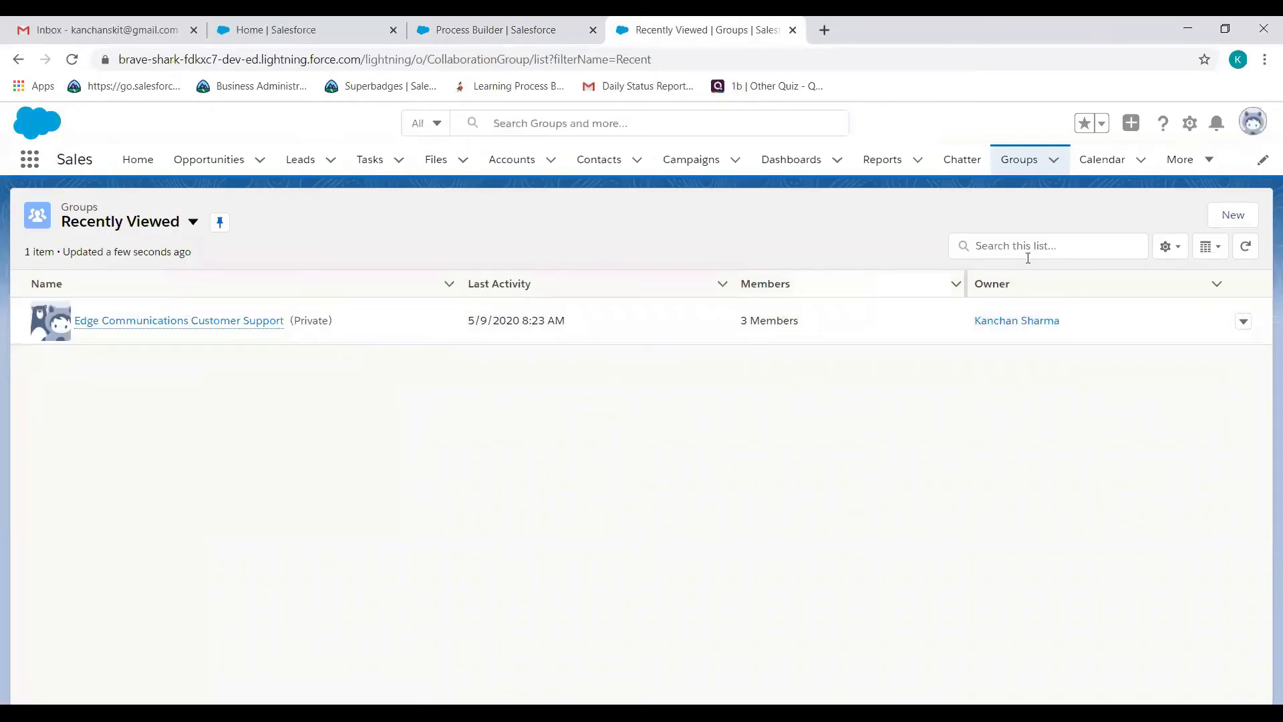
pyautogui.click(135, 331)
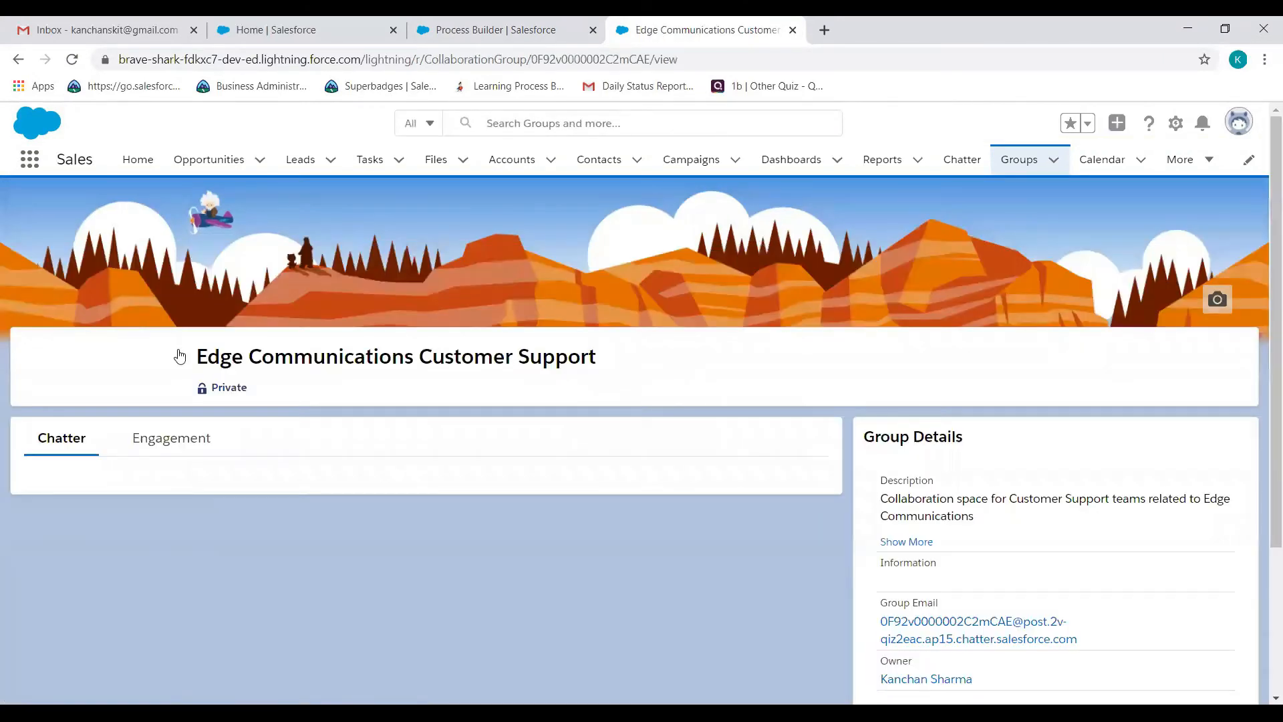
# Return to the process and try to find the "Edge" group as the Chatter action's target
pyautogui.click(549, 22)
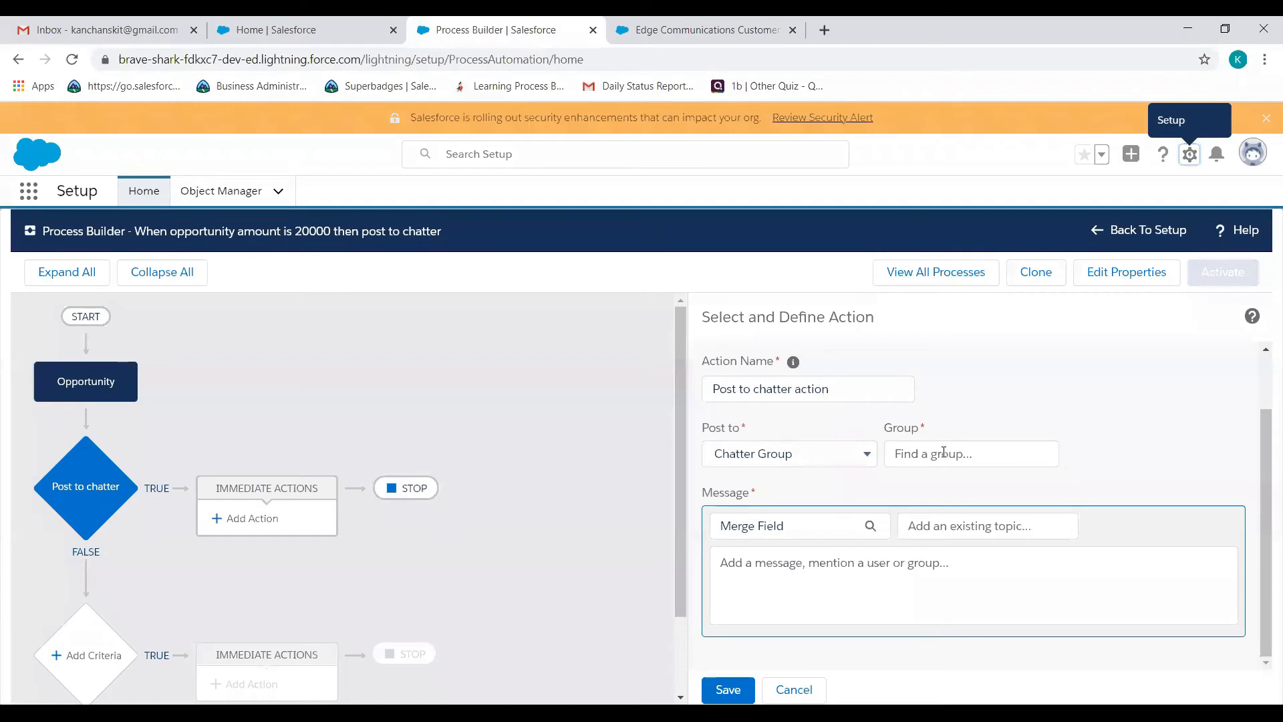
pyautogui.click(944, 452)
pyautogui.write('ed')
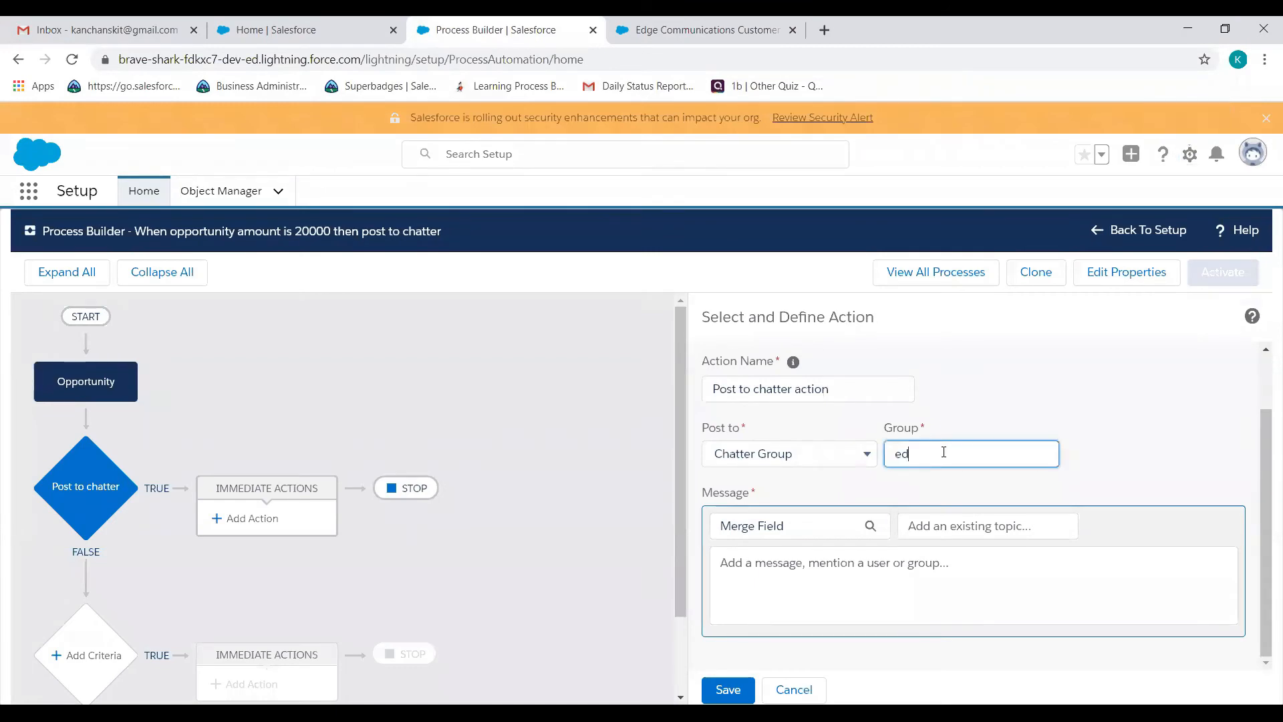
pyautogui.write('ge')
pyautogui.press('BackSpace')
pyautogui.press('BackSpace')
pyautogui.press('BackSpace')
pyautogui.press('BackSpace')
pyautogui.write('Ed')
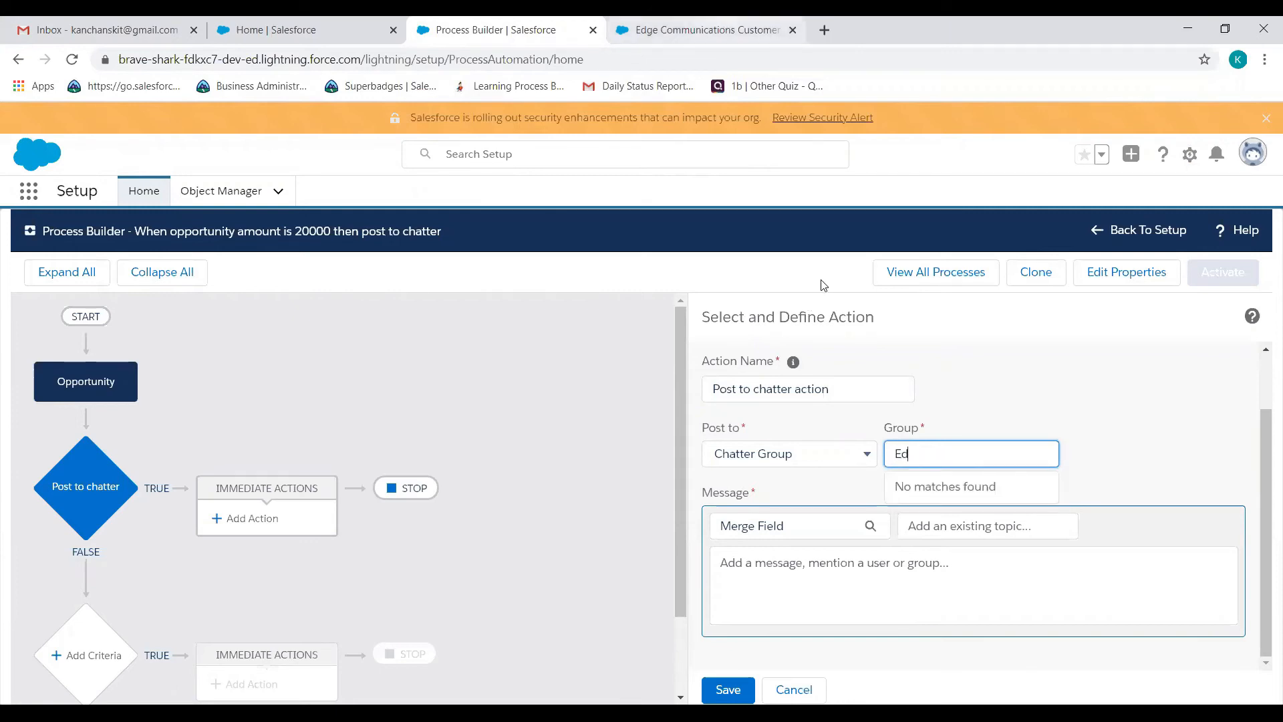
pyautogui.write('ge')
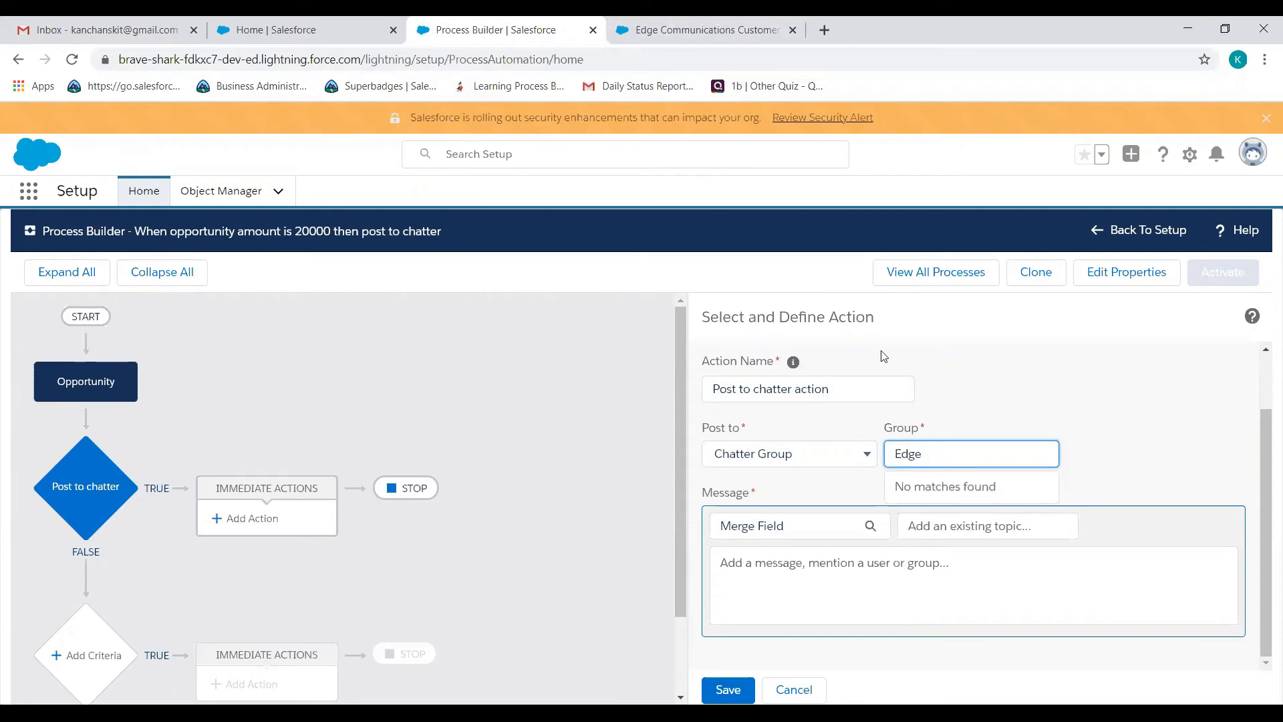
# Start a new Chatter group from the Groups list and name it "Post to chatter test"
pyautogui.click(683, 30)
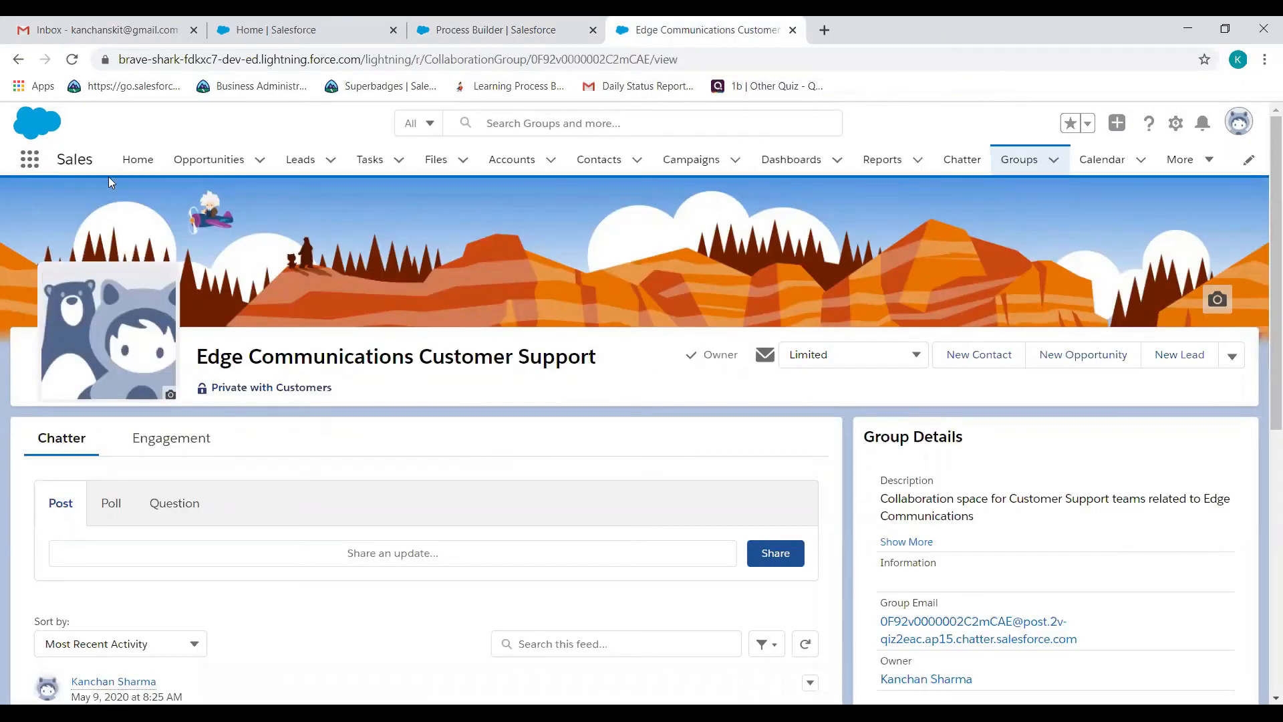
pyautogui.click(1021, 173)
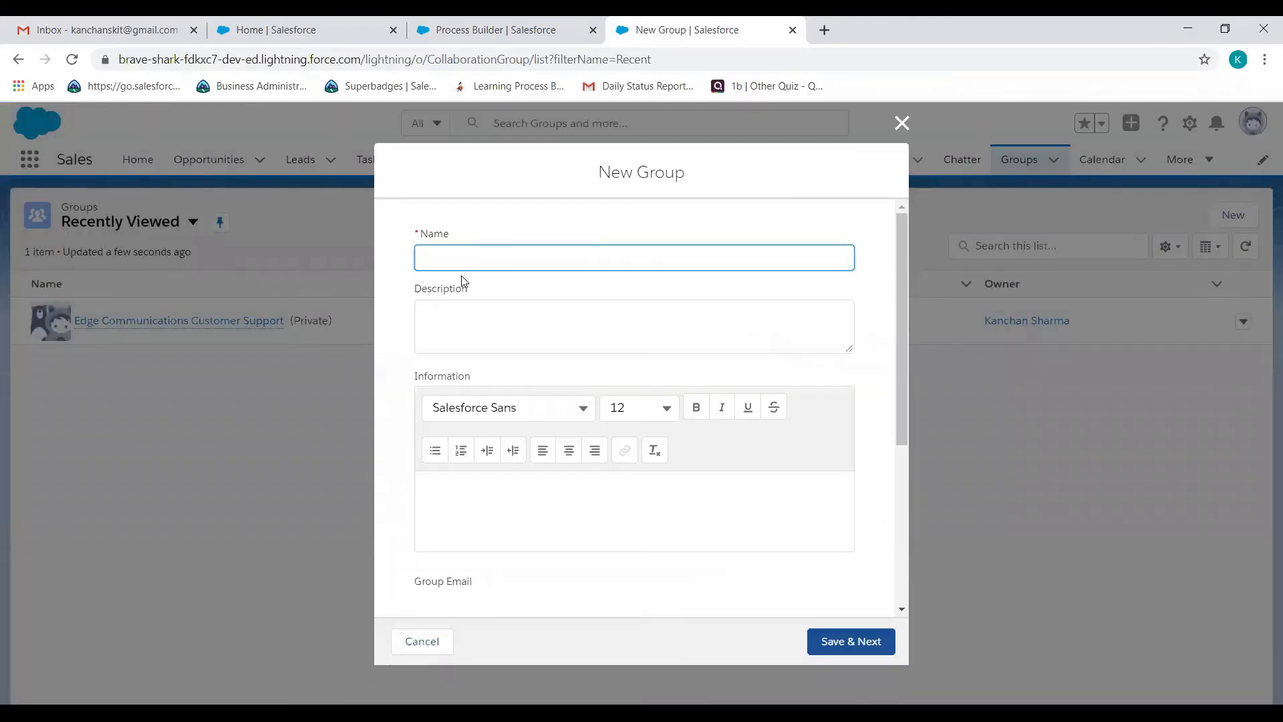
pyautogui.write('Posy')
pyautogui.press('BackSpace')
pyautogui.write('t to chatter y')
pyautogui.press('BackSpace')
pyautogui.write('test')
# Set the new group's access type to Public and save it, keeping the default photo
pyautogui.scroll(-4, 608, 506)
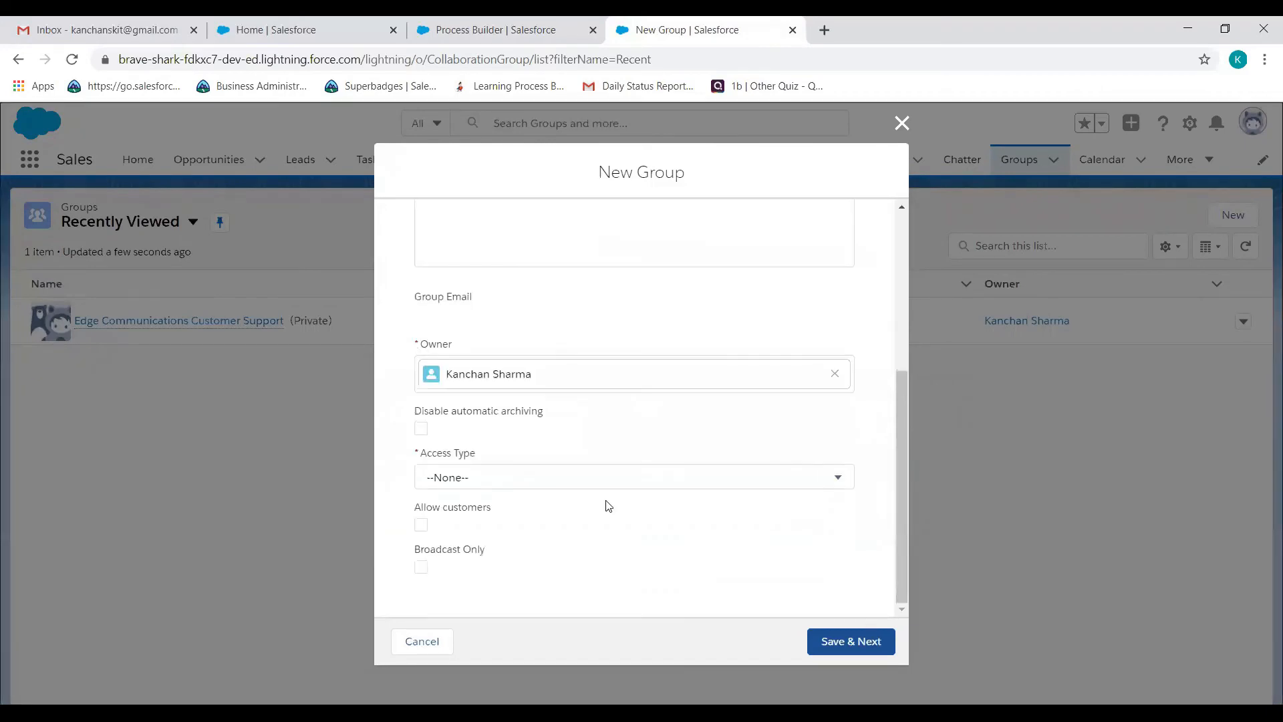
pyautogui.click(639, 482)
pyautogui.click(676, 543)
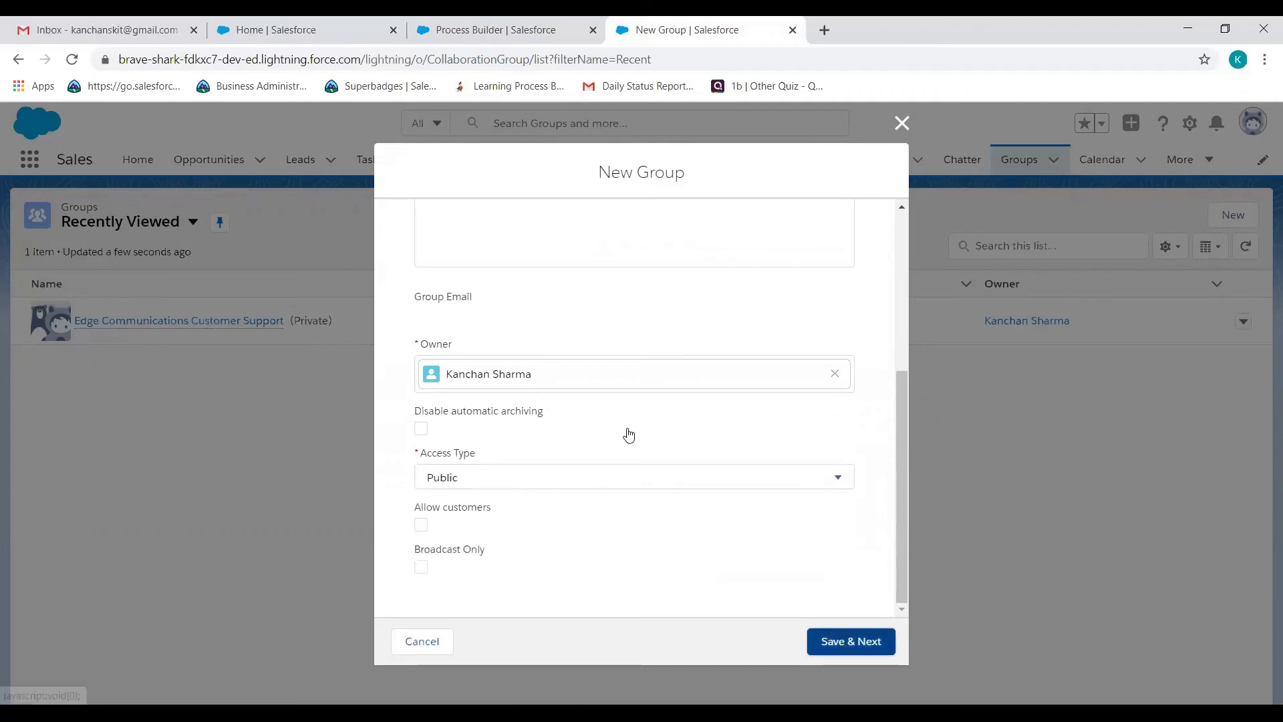
pyautogui.click(889, 641)
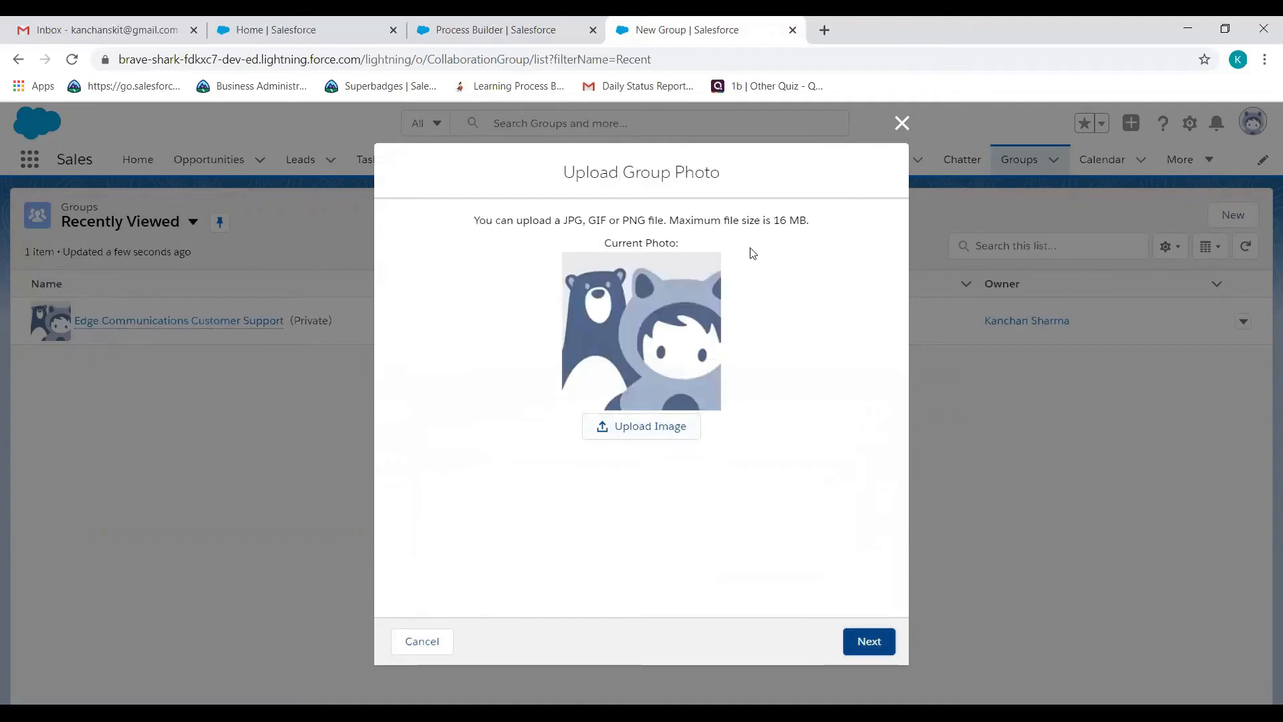
pyautogui.click(845, 267)
pyautogui.click(856, 639)
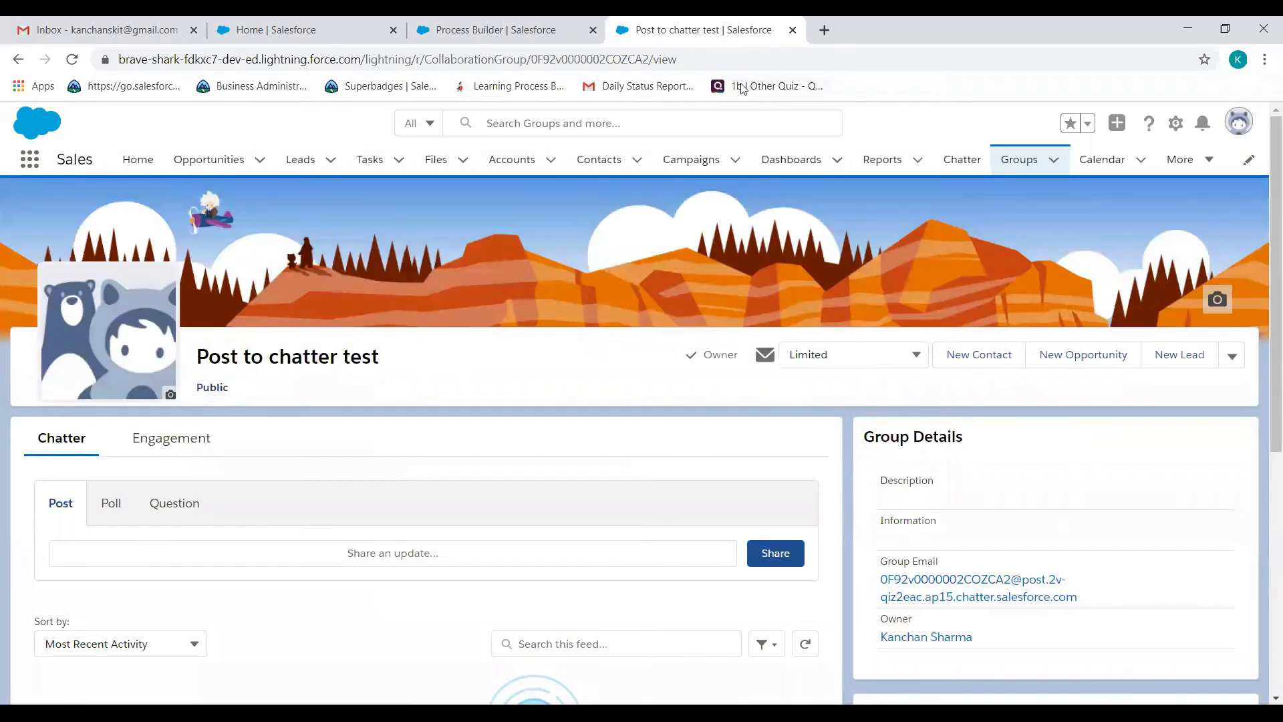
# Return to the process and set the Chatter action's group to "Post to chatter test"
pyautogui.click(551, 34)
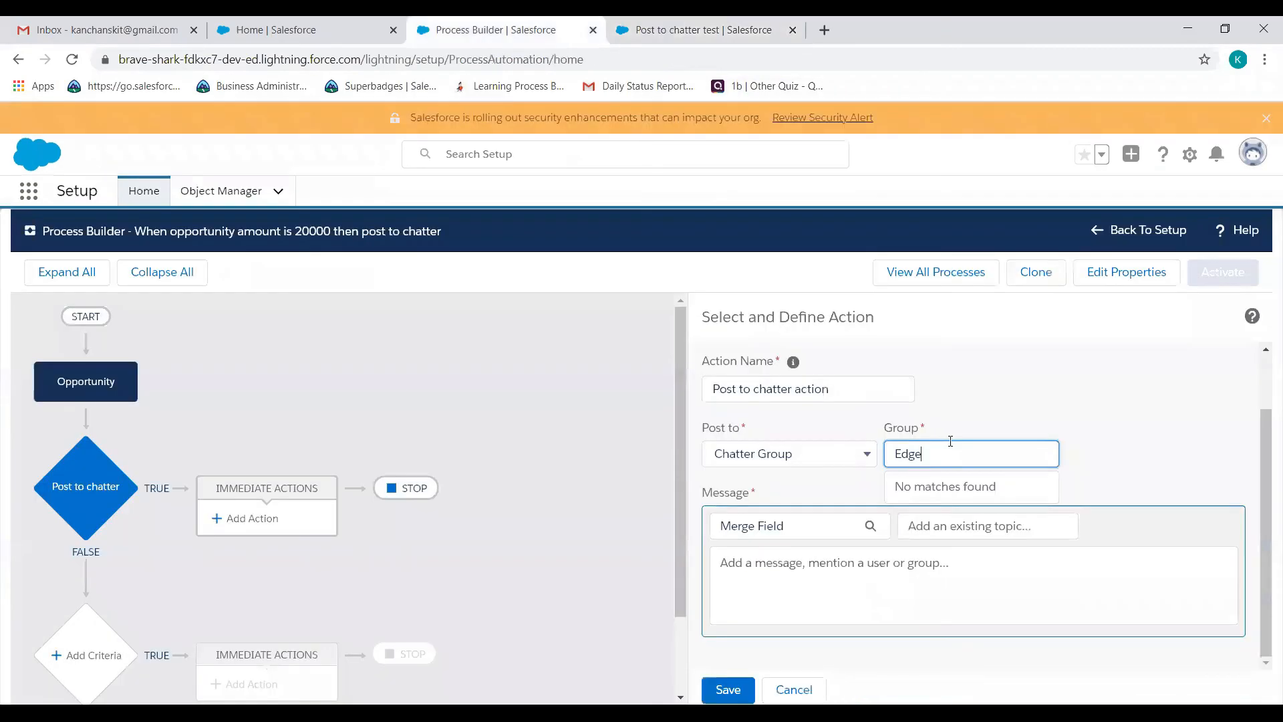
pyautogui.press('BackSpace')
pyautogui.press('BackSpace')
pyautogui.press('BackSpace')
pyautogui.press('BackSpace')
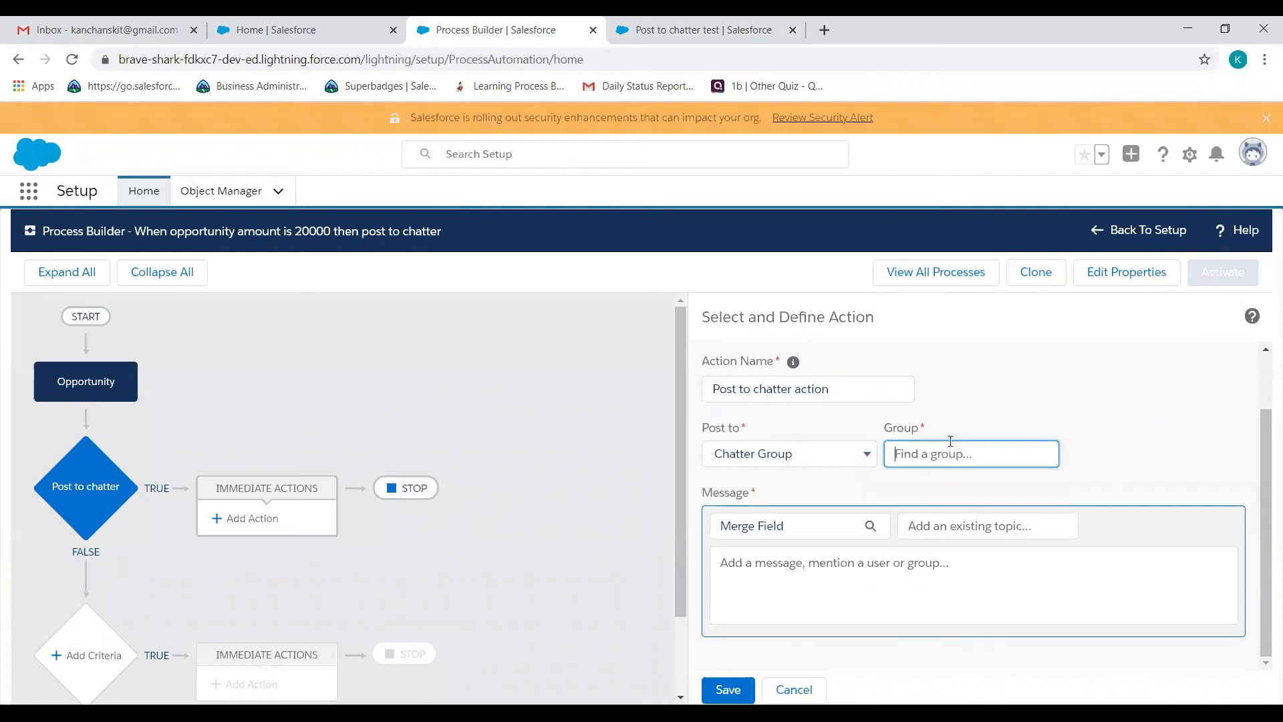
pyautogui.write('pos')
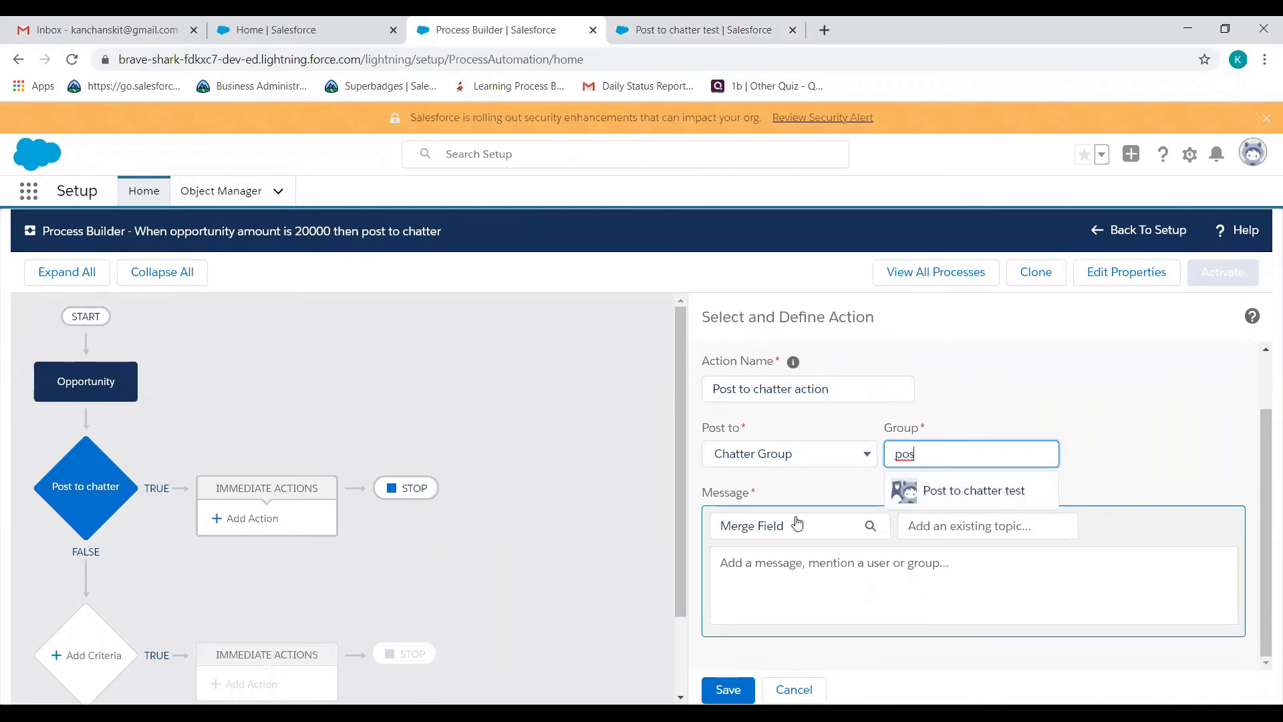
pyautogui.press('Down')
pyautogui.press('Return')
# Write "opportunity Amount is" as the message of the Chatter post action
pyautogui.click(786, 527)
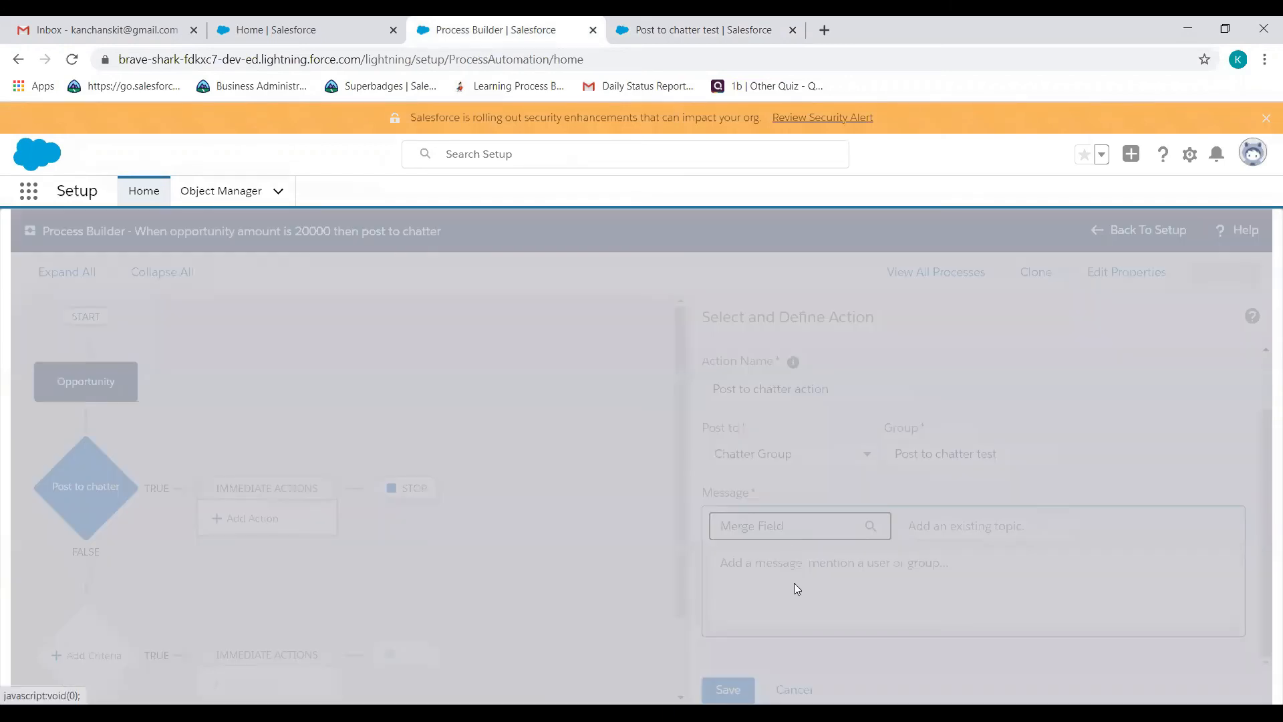
pyautogui.press('Escape')
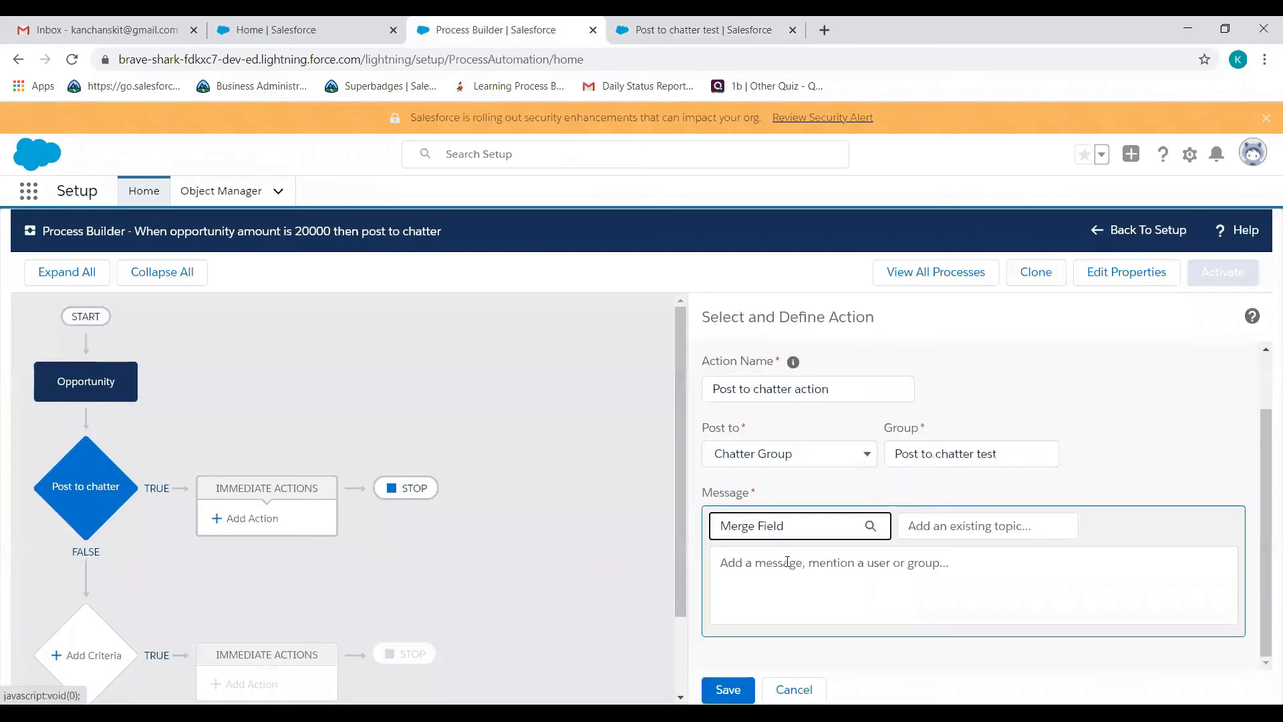
pyautogui.click(787, 562)
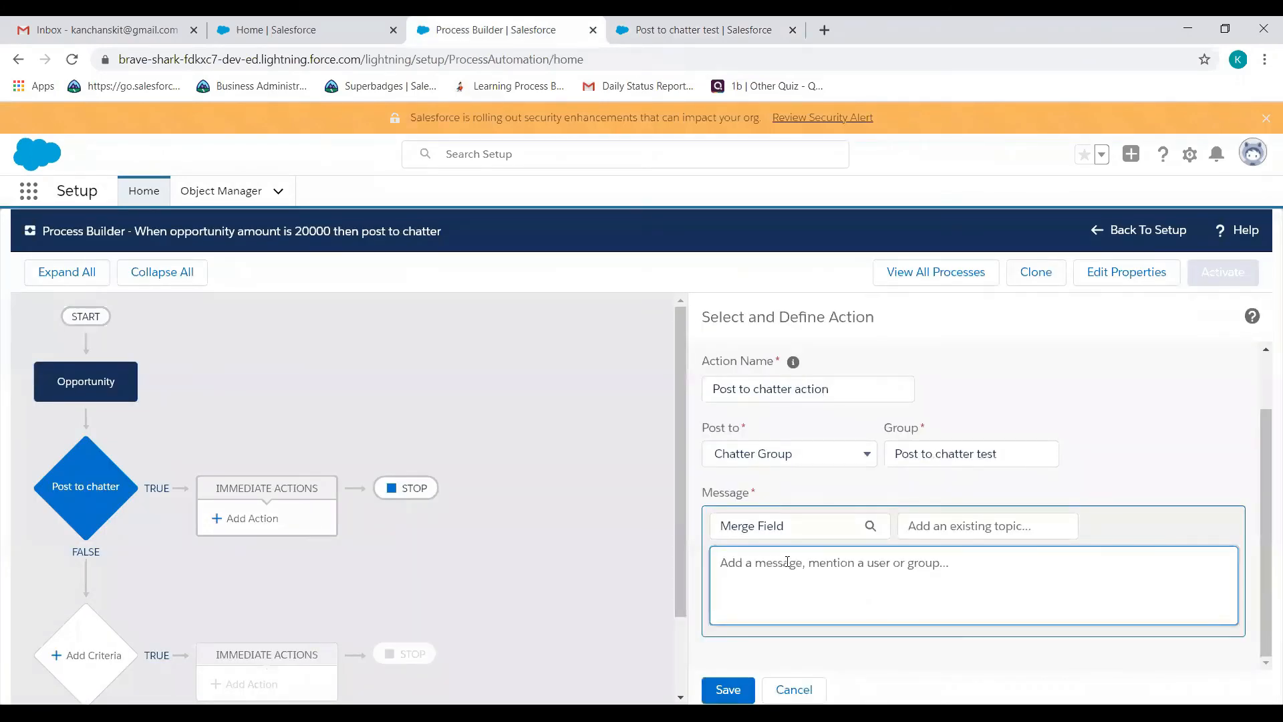
pyautogui.write('op')
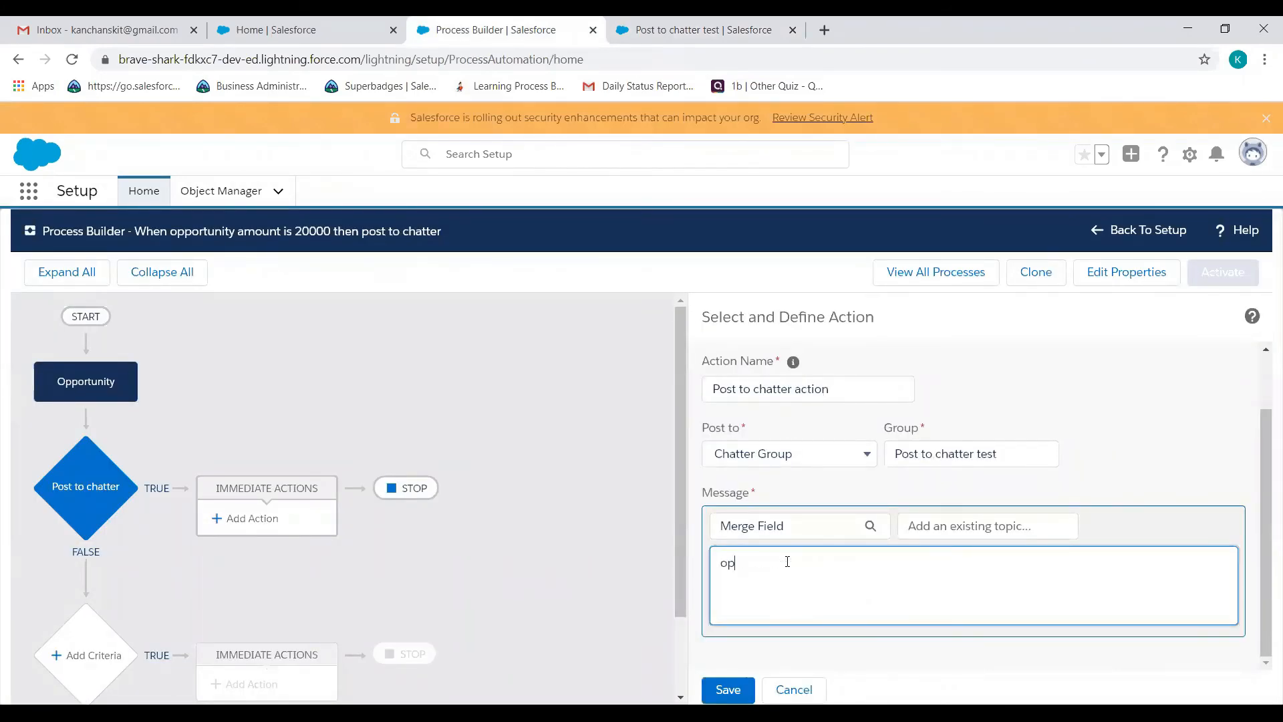
pyautogui.write('portunity Am')
pyautogui.write('ount is')
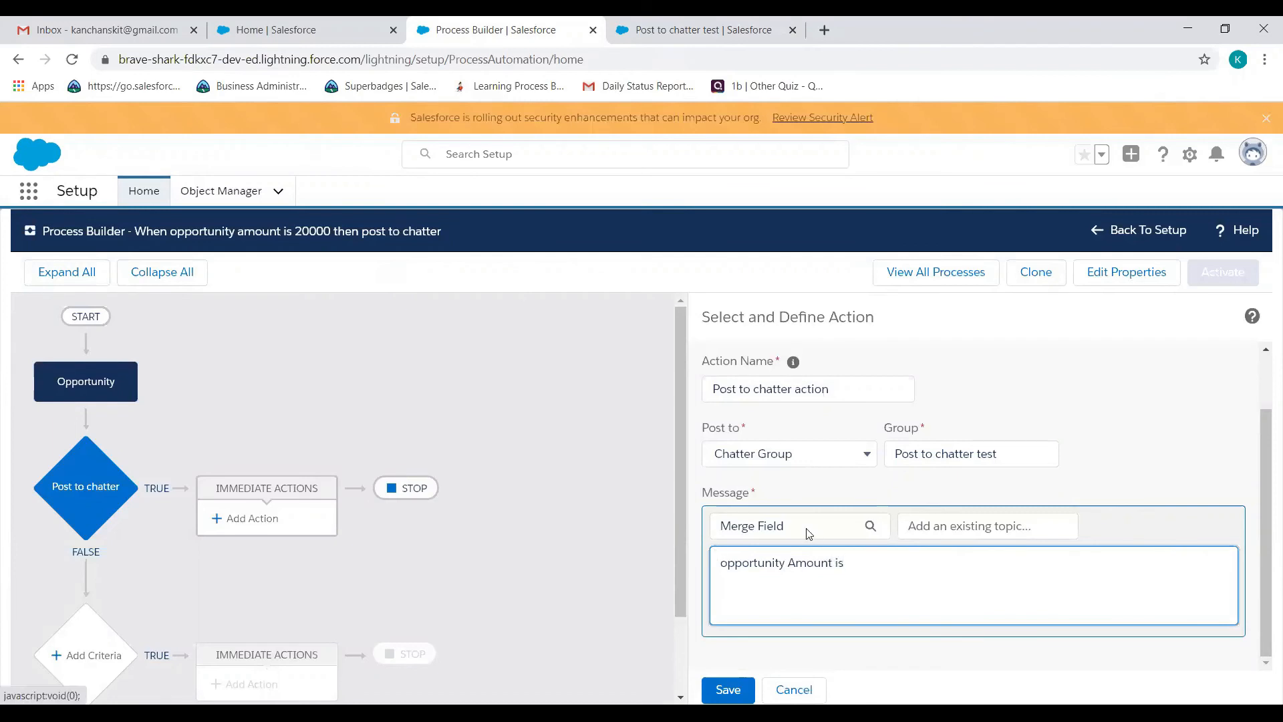
# Insert the Opportunity Amount merge field at the end of the Chatter message and select the message text
pyautogui.click(740, 523)
pyautogui.click(613, 429)
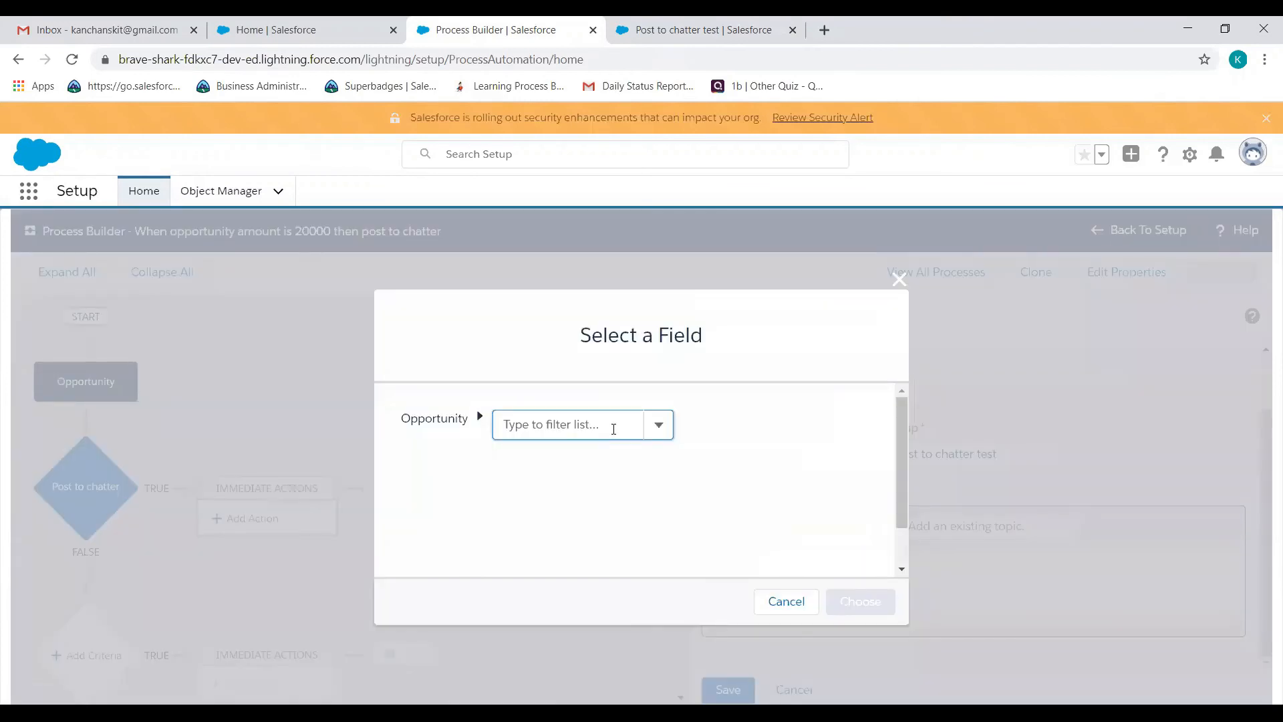
pyautogui.write('amount')
pyautogui.press('Return')
pyautogui.click(862, 604)
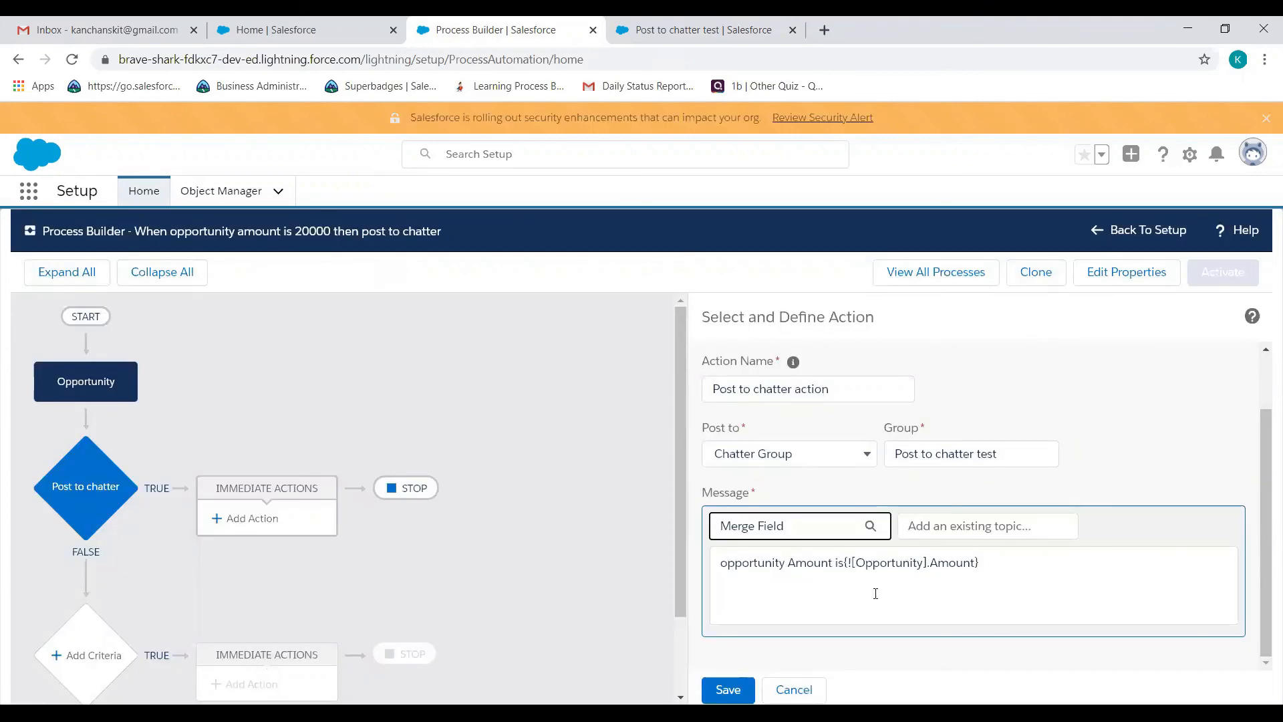
pyautogui.tripleClick(715, 565)
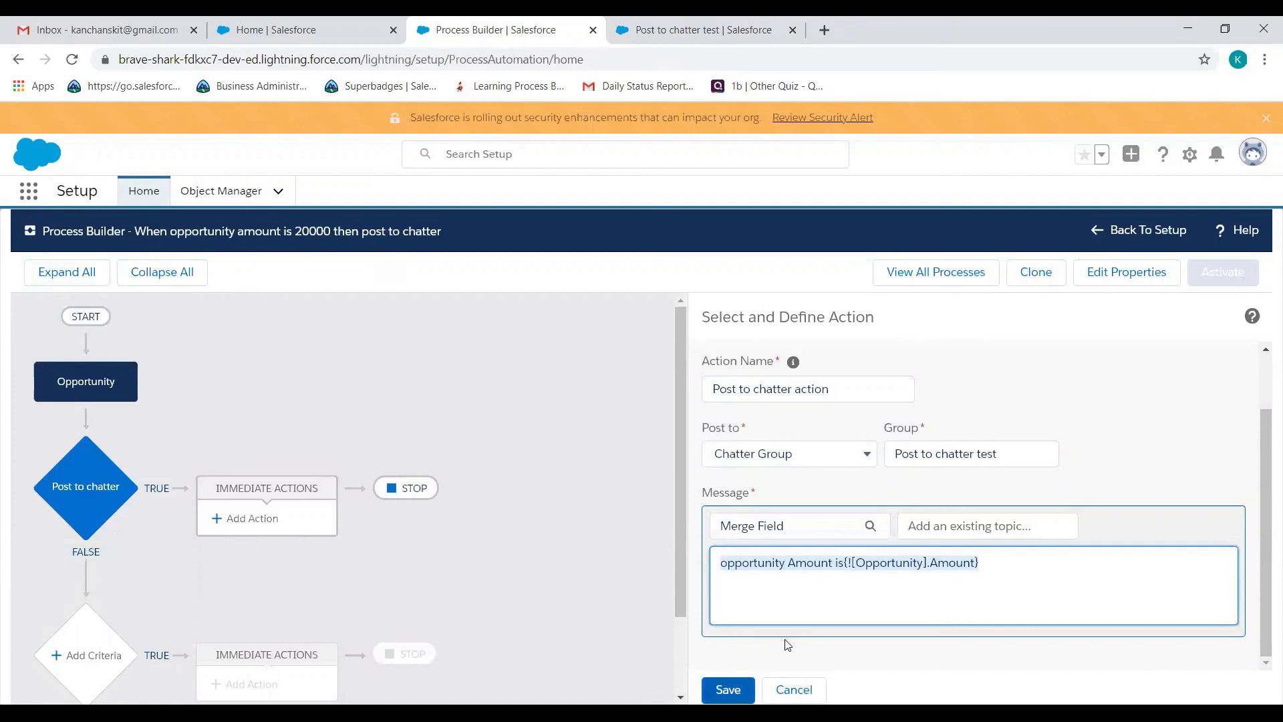
# Save the Chatter post action and activate the opportunity process
pyautogui.click(728, 690)
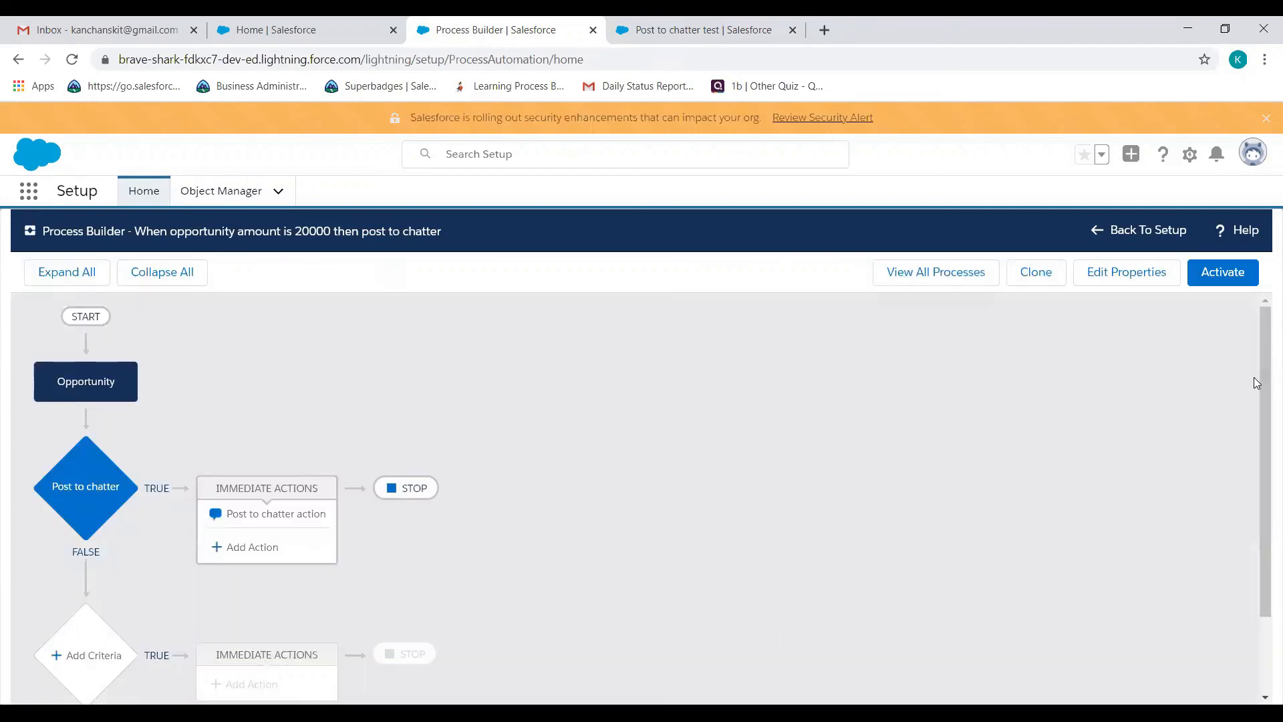
pyautogui.click(1232, 292)
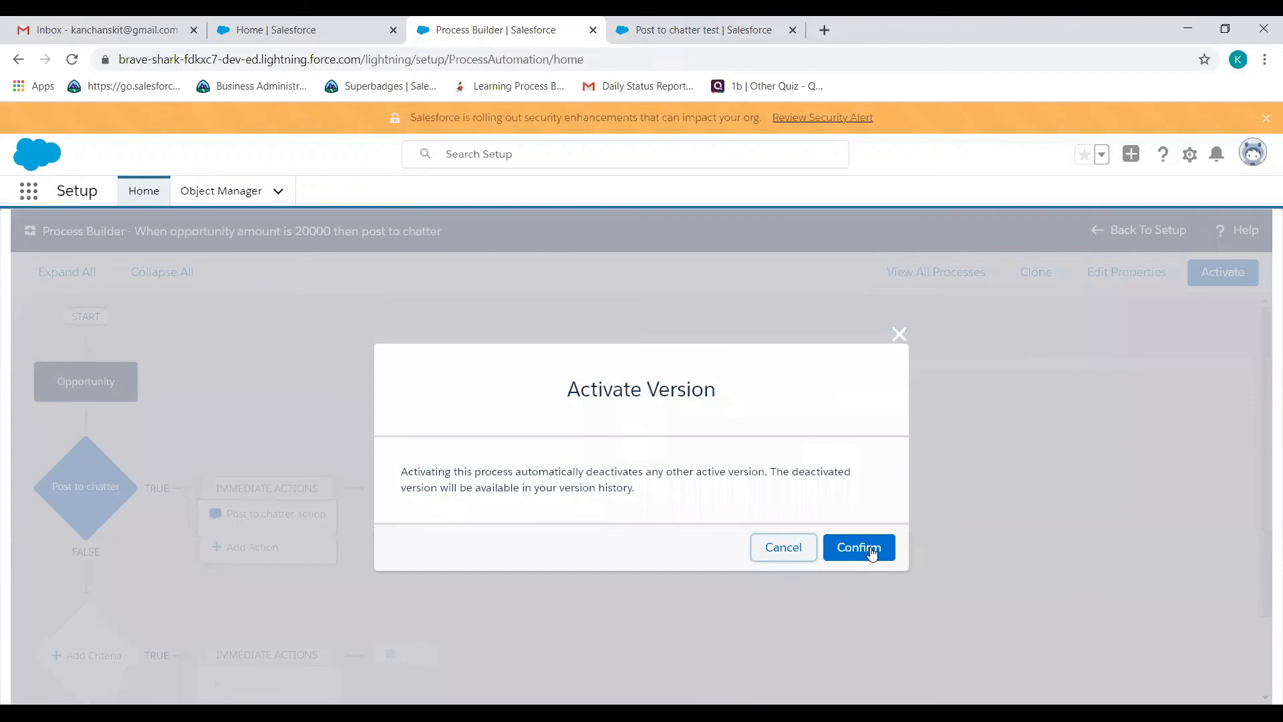
pyautogui.click(872, 550)
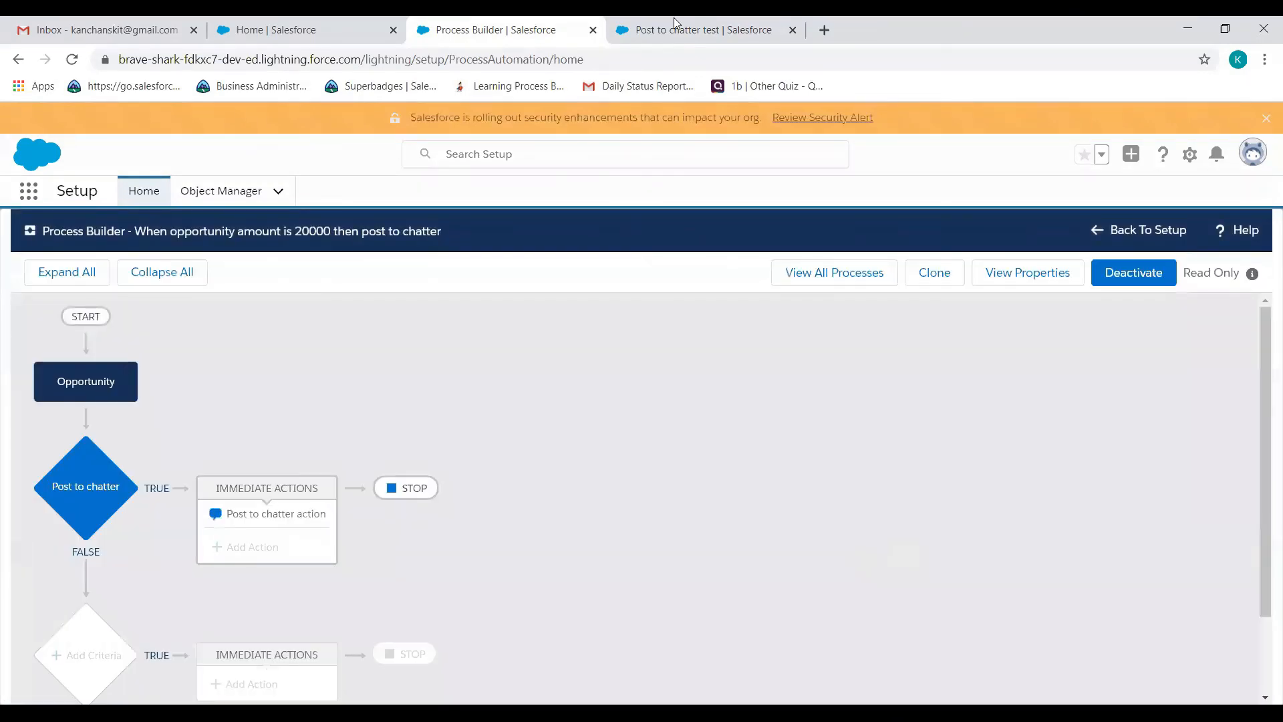
# Start a new opportunity in the Sales app named "test" with an amount of 20000
pyautogui.click(675, 26)
pyautogui.click(223, 159)
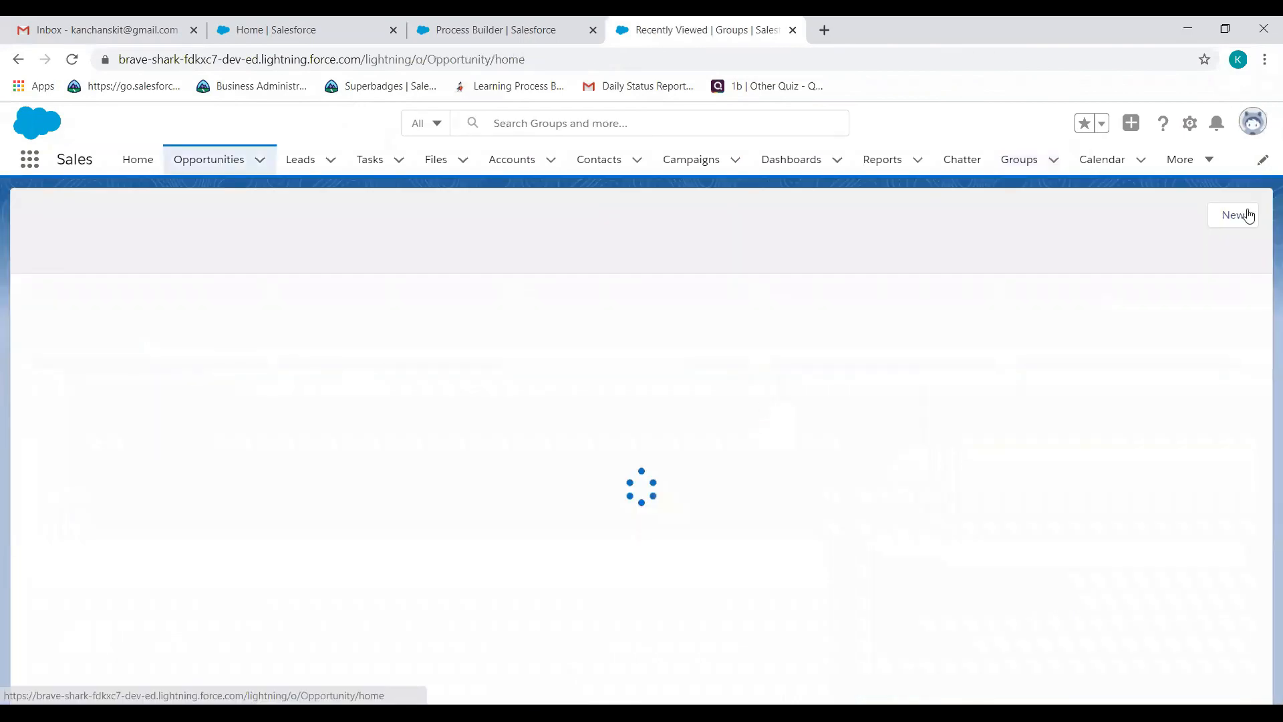
pyautogui.click(1247, 215)
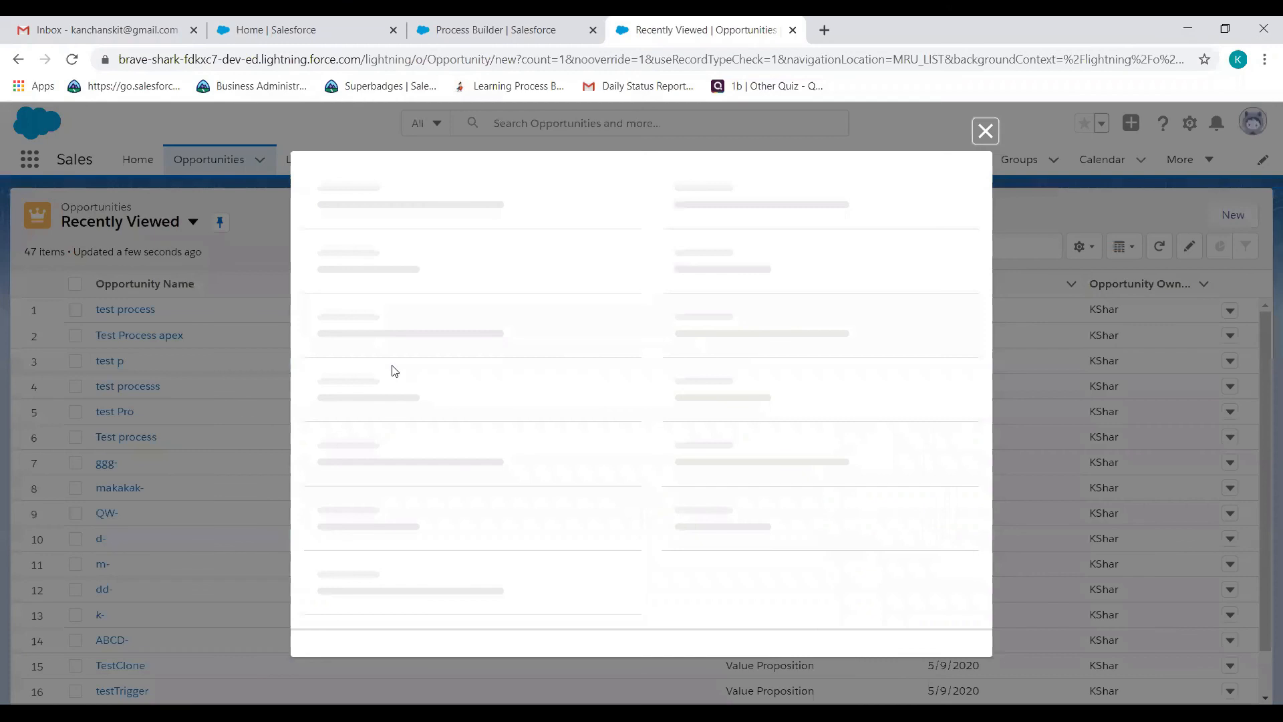
pyautogui.click(422, 385)
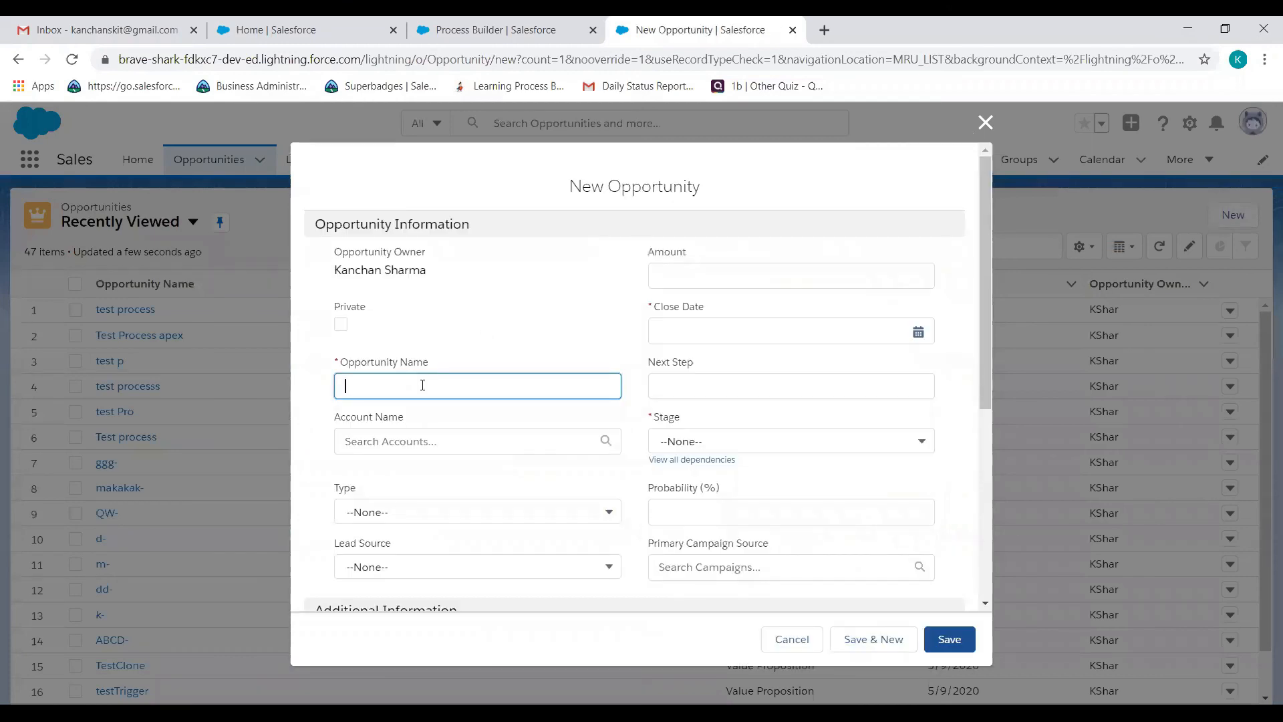
pyautogui.write('test')
pyautogui.click(732, 279)
pyautogui.write('20000')
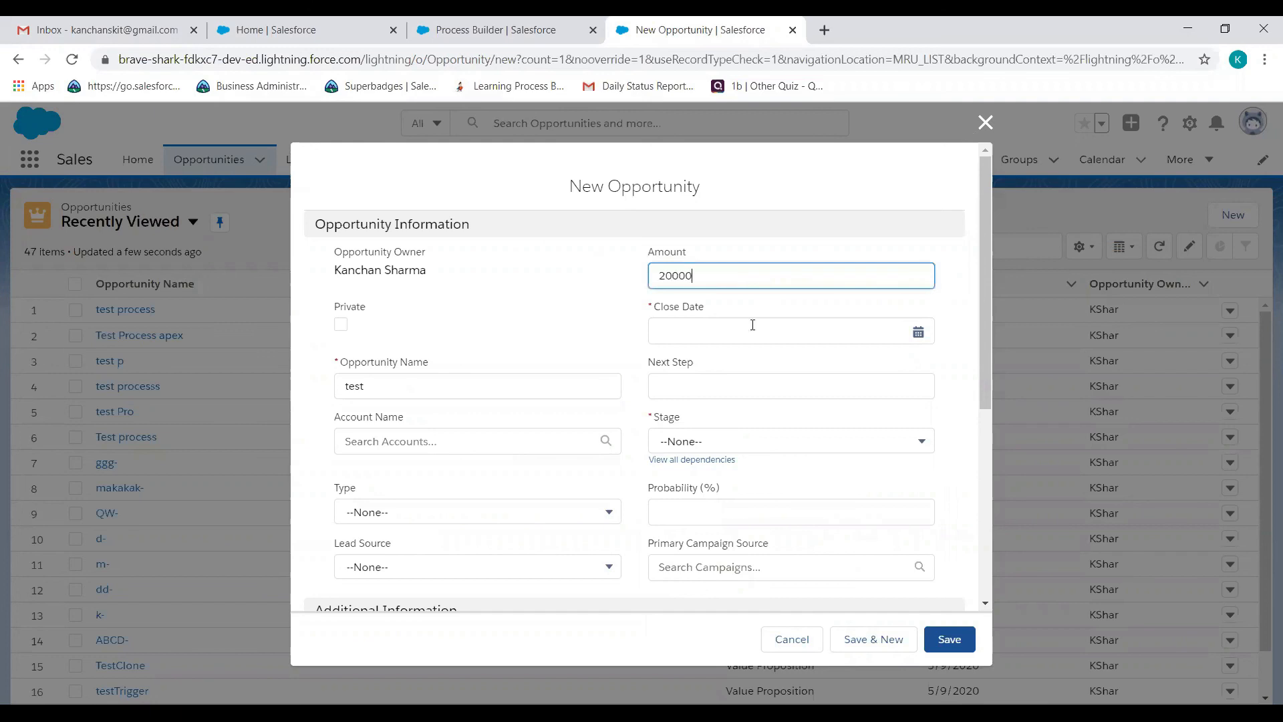
# Set the opportunity's close date to 6/25/2020 and its stage to "Id. Decision Makers", and save it
pyautogui.click(925, 333)
pyautogui.click(739, 415)
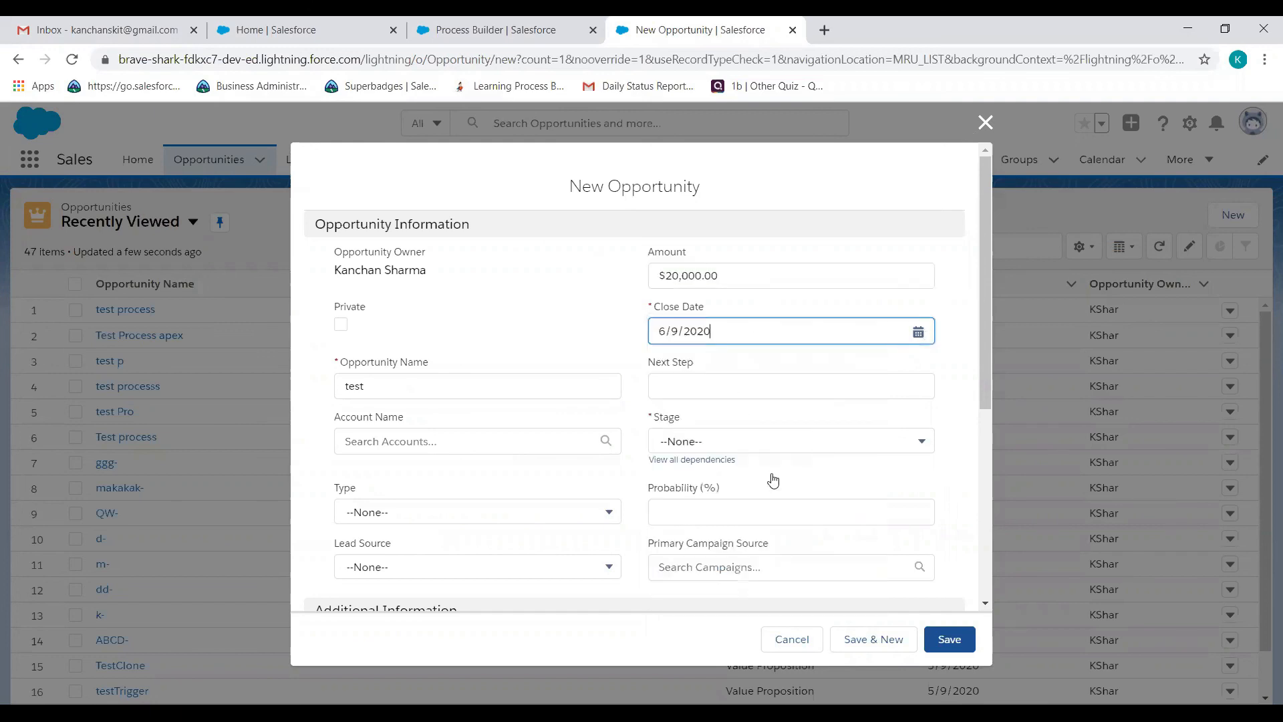
pyautogui.click(730, 444)
pyautogui.click(719, 553)
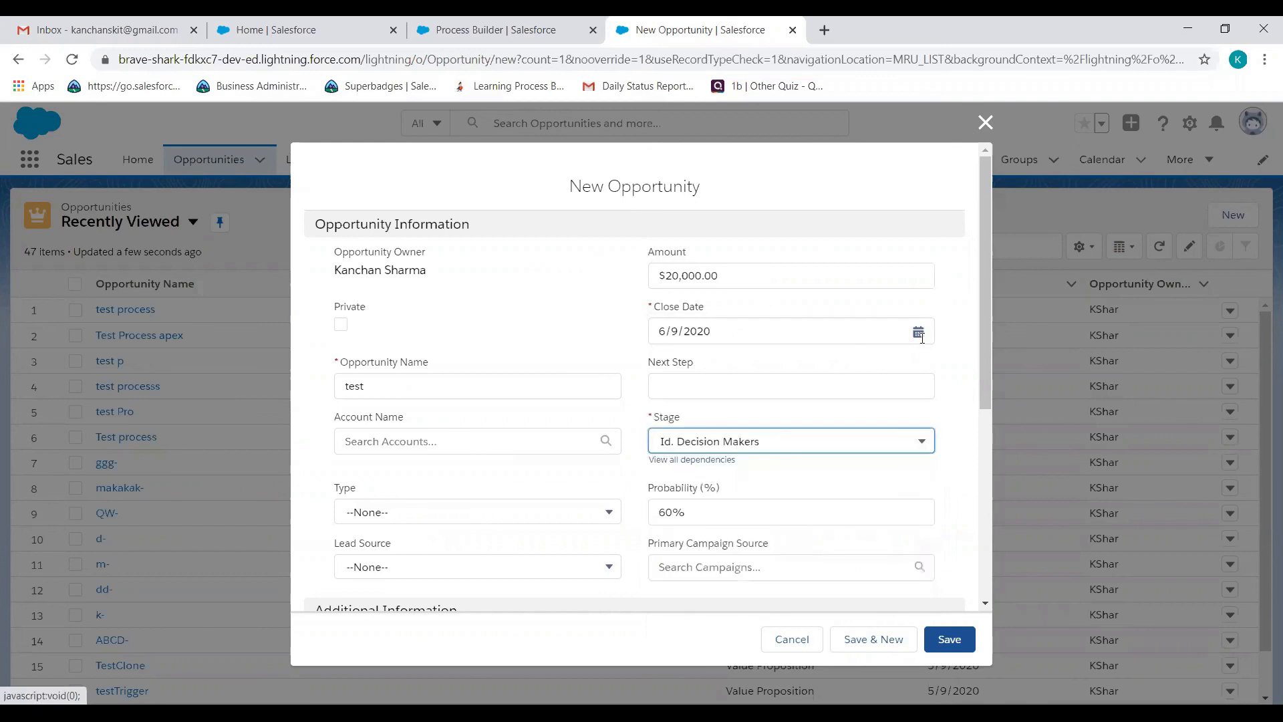
pyautogui.click(802, 482)
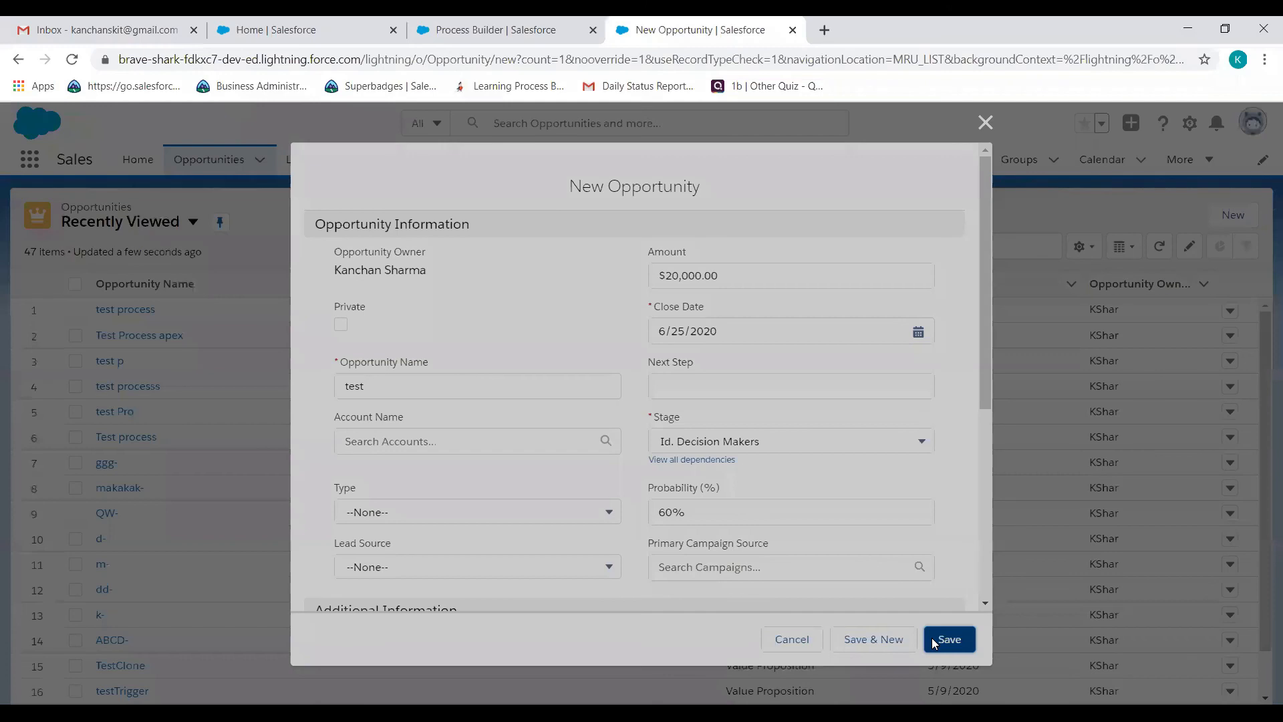
pyautogui.click(949, 640)
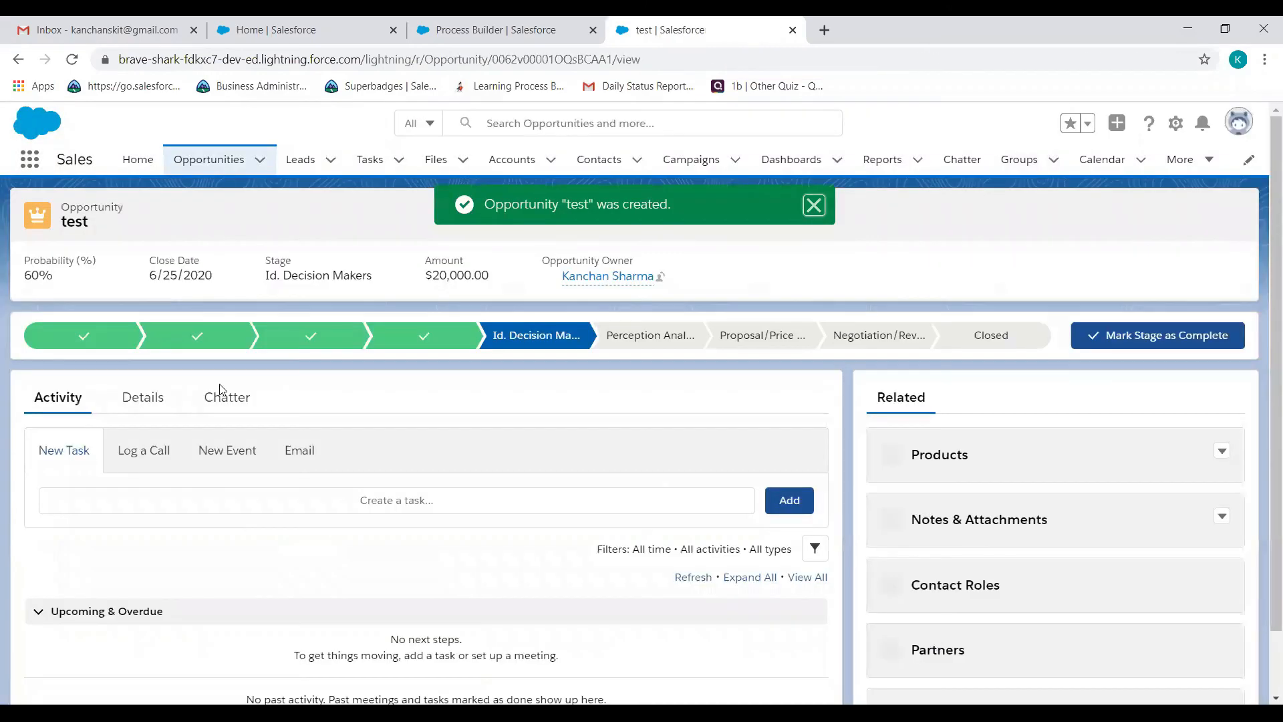
# Open the "Post to chatter test" group and check its feed for the automatic opportunity amount post
pyautogui.click(1019, 161)
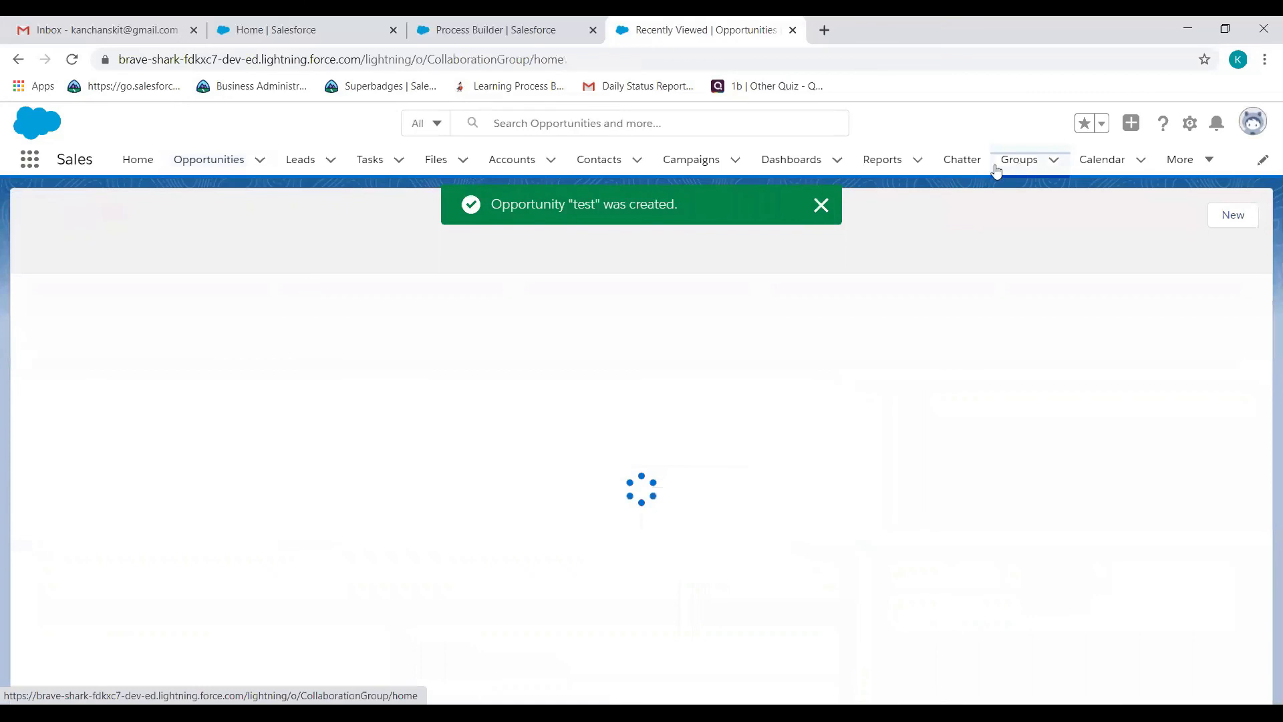
pyautogui.click(139, 322)
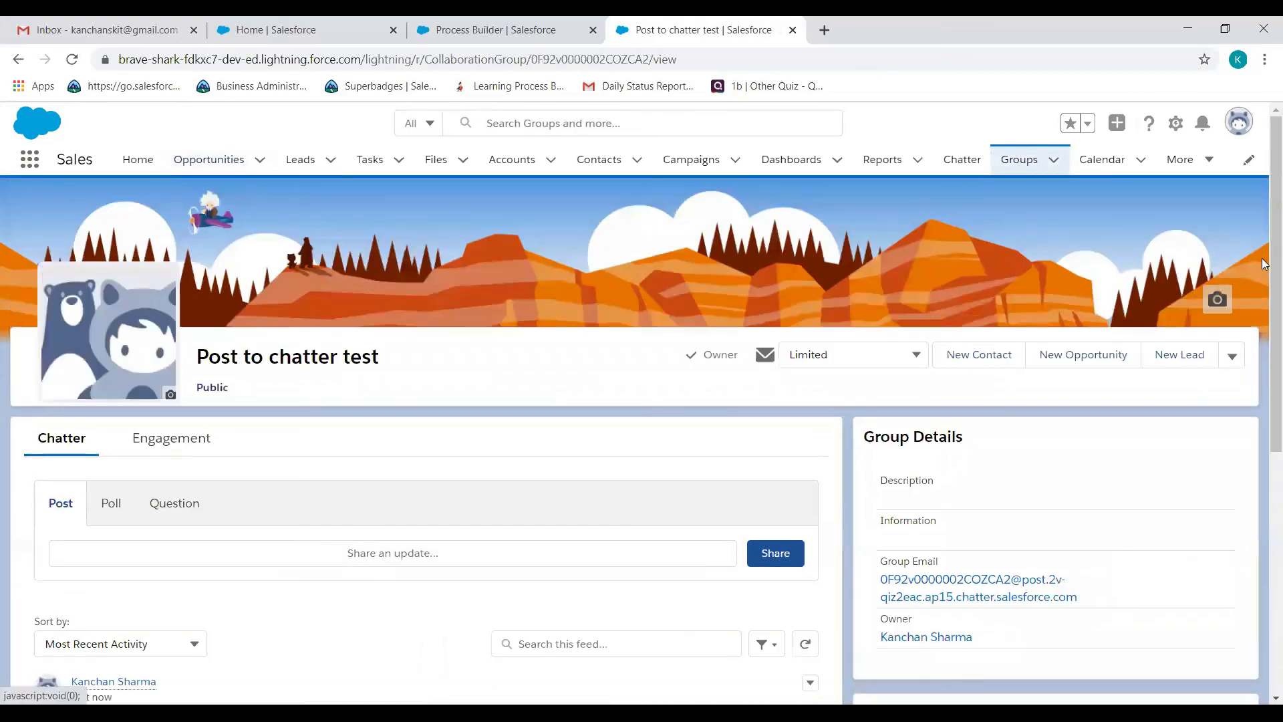
pyautogui.scroll(-3, 3, 640)
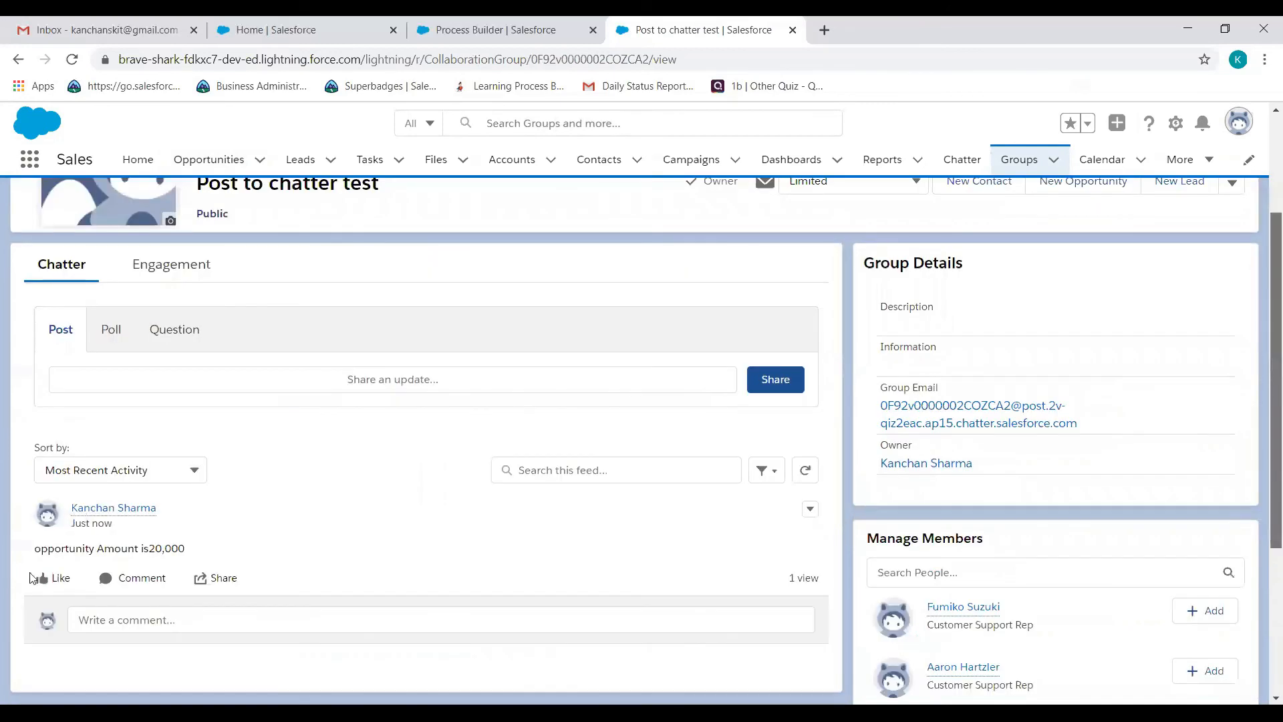